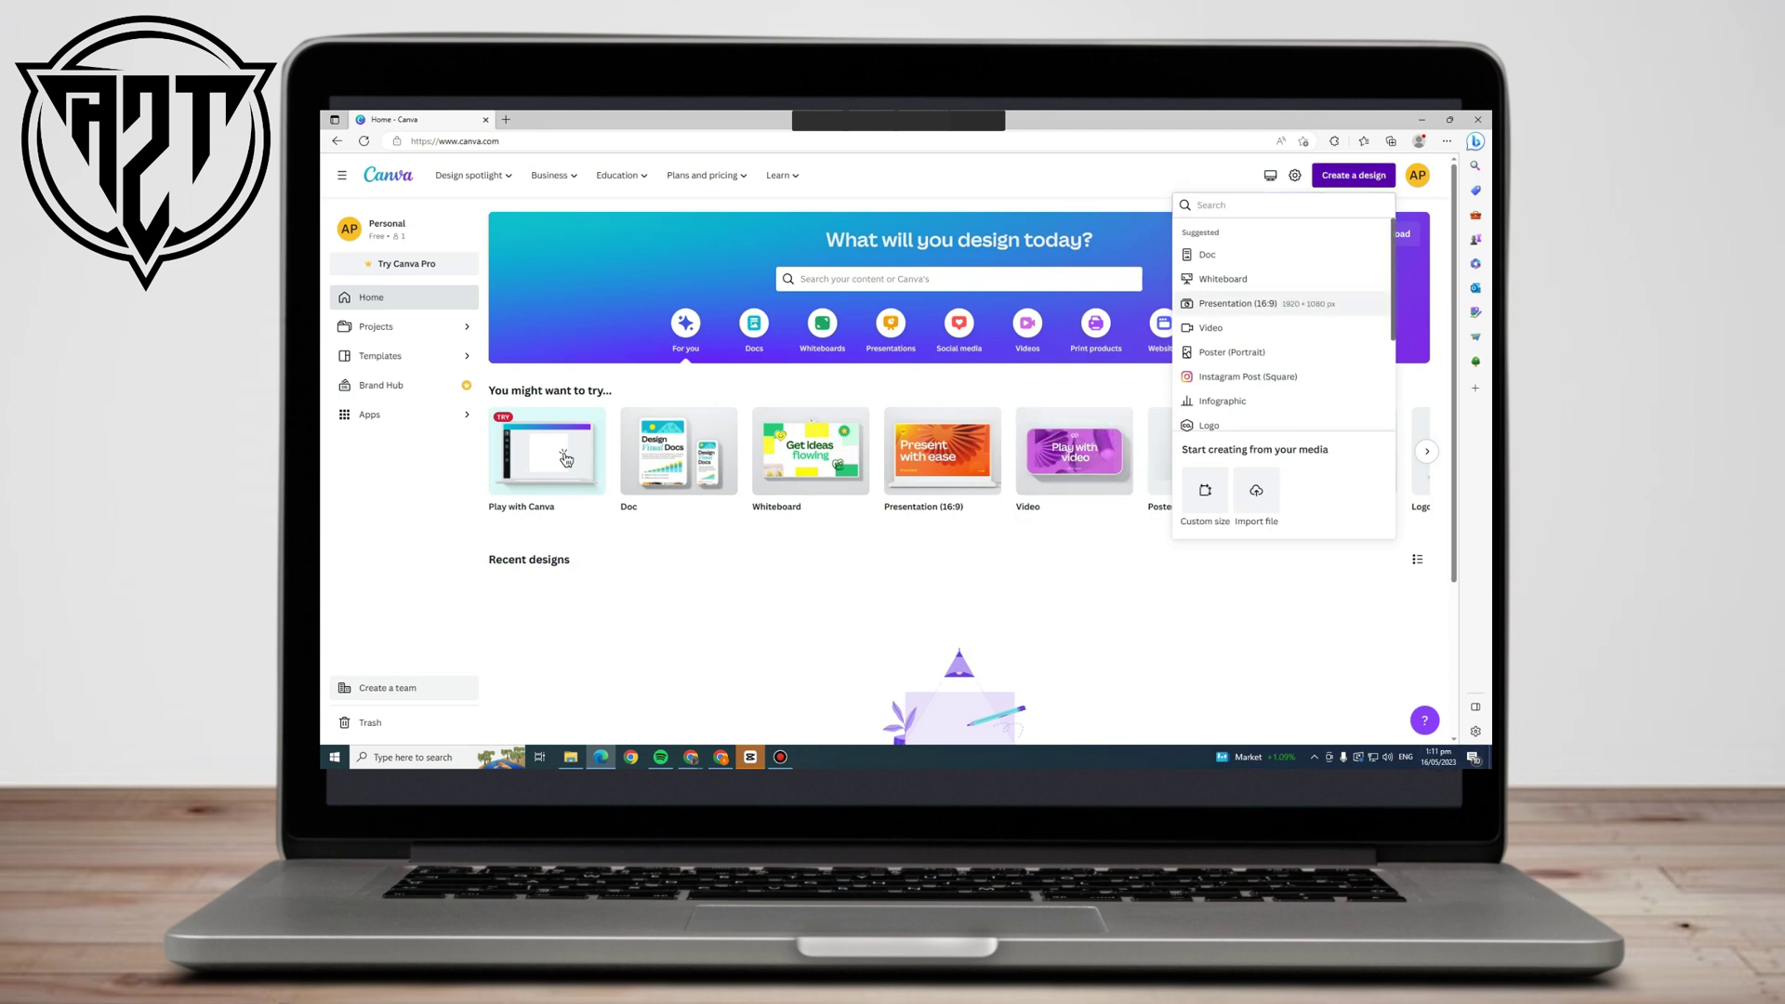
Create a 16:9 presentation and pick templates from the template list to fill its pages
{"action": "left_click", "coordinate": [1237, 303]}
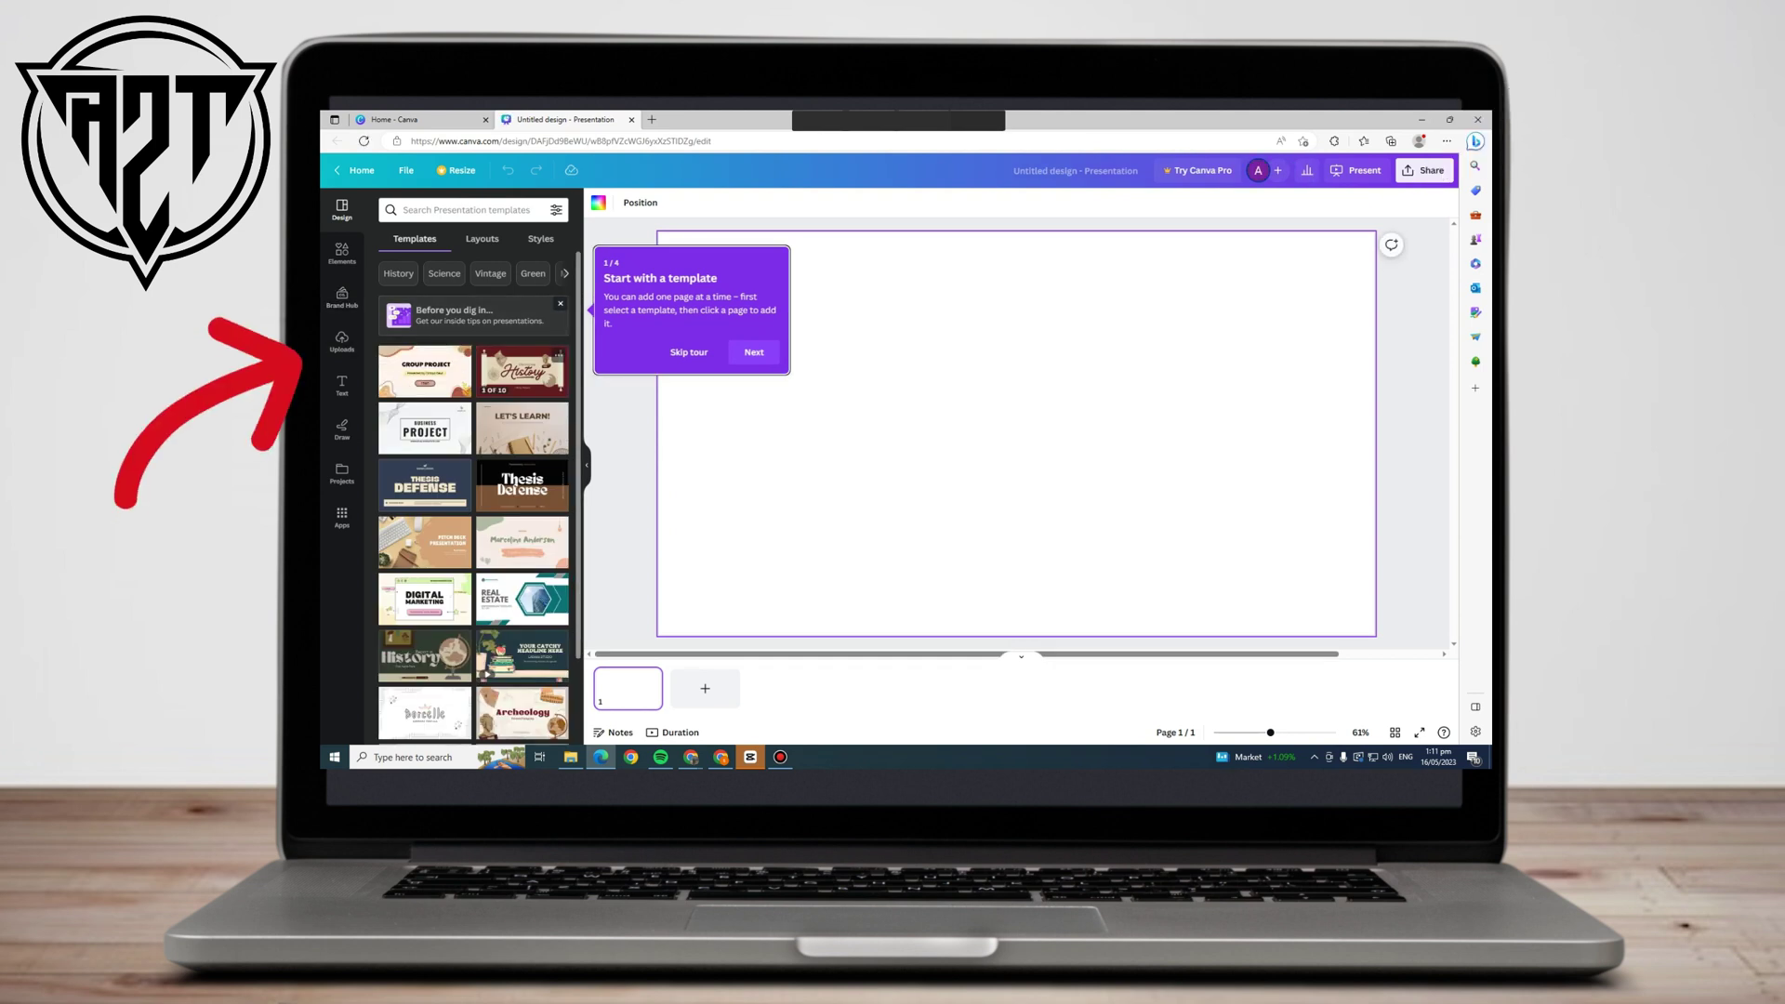
{"action": "scroll", "coordinate": [521, 520], "scroll_direction": "down", "scroll_amount": 2}
{"action": "scroll", "coordinate": [475, 502], "scroll_direction": "down", "scroll_amount": 4}
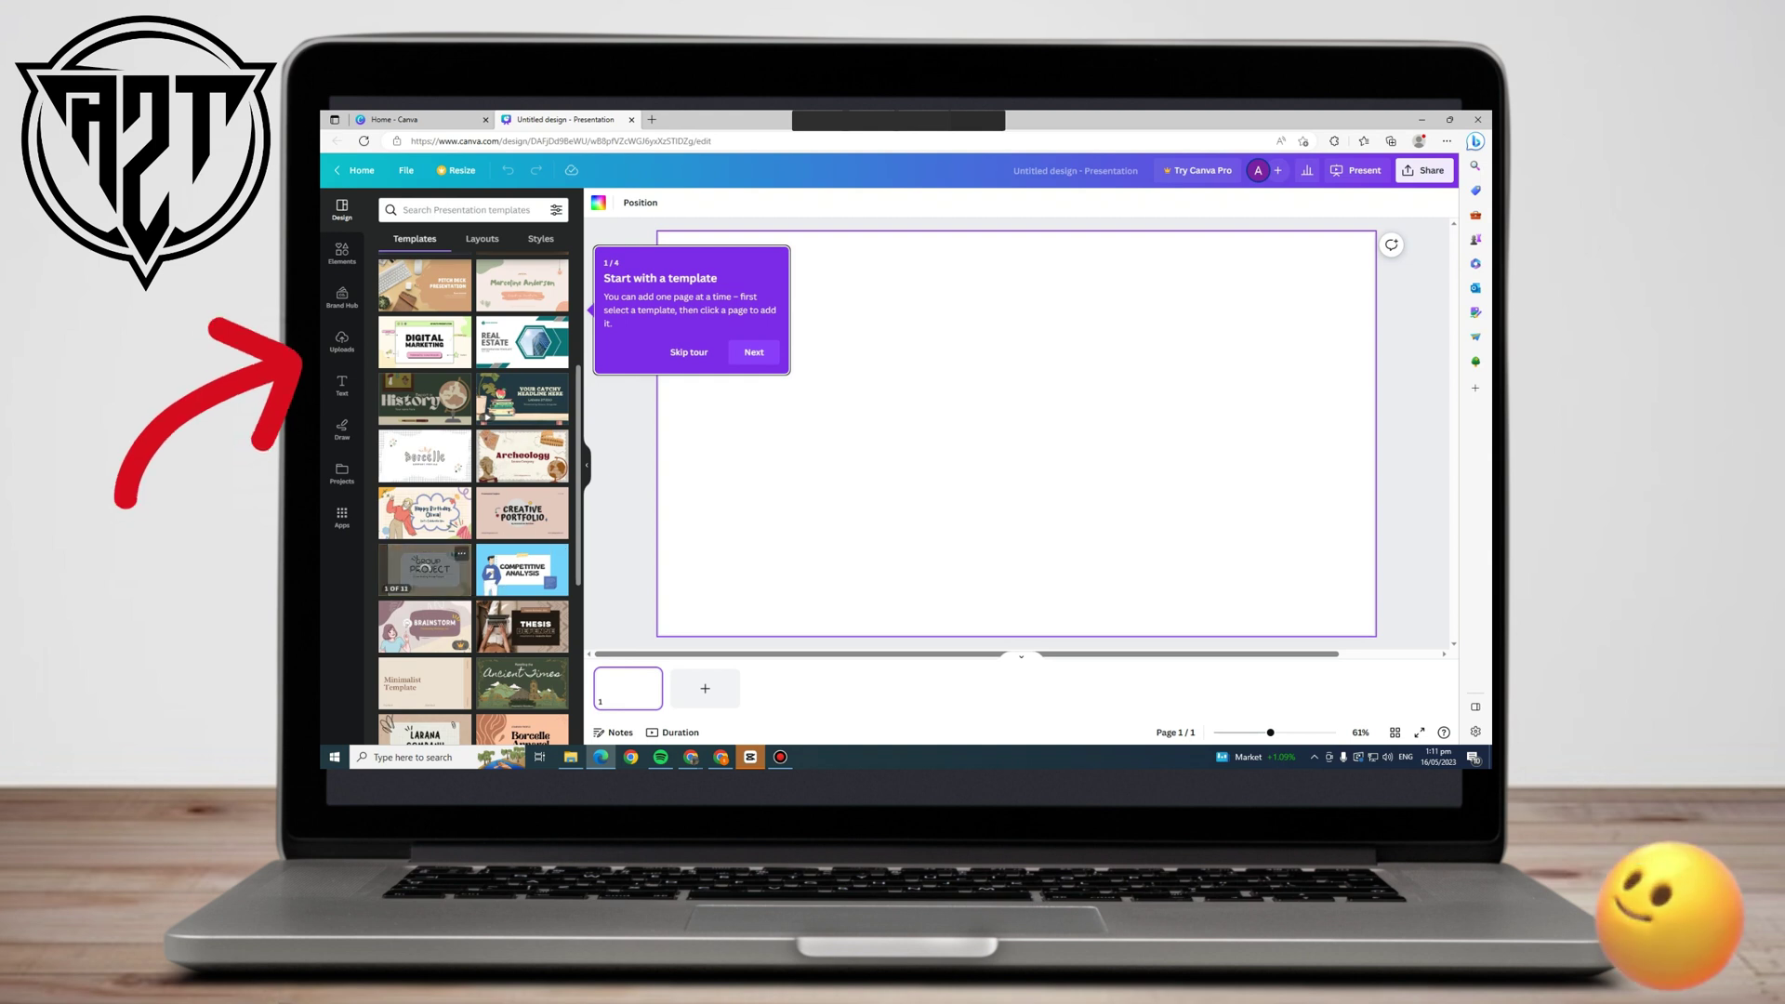
{"action": "scroll", "coordinate": [425, 558], "scroll_direction": "down", "scroll_amount": 5}
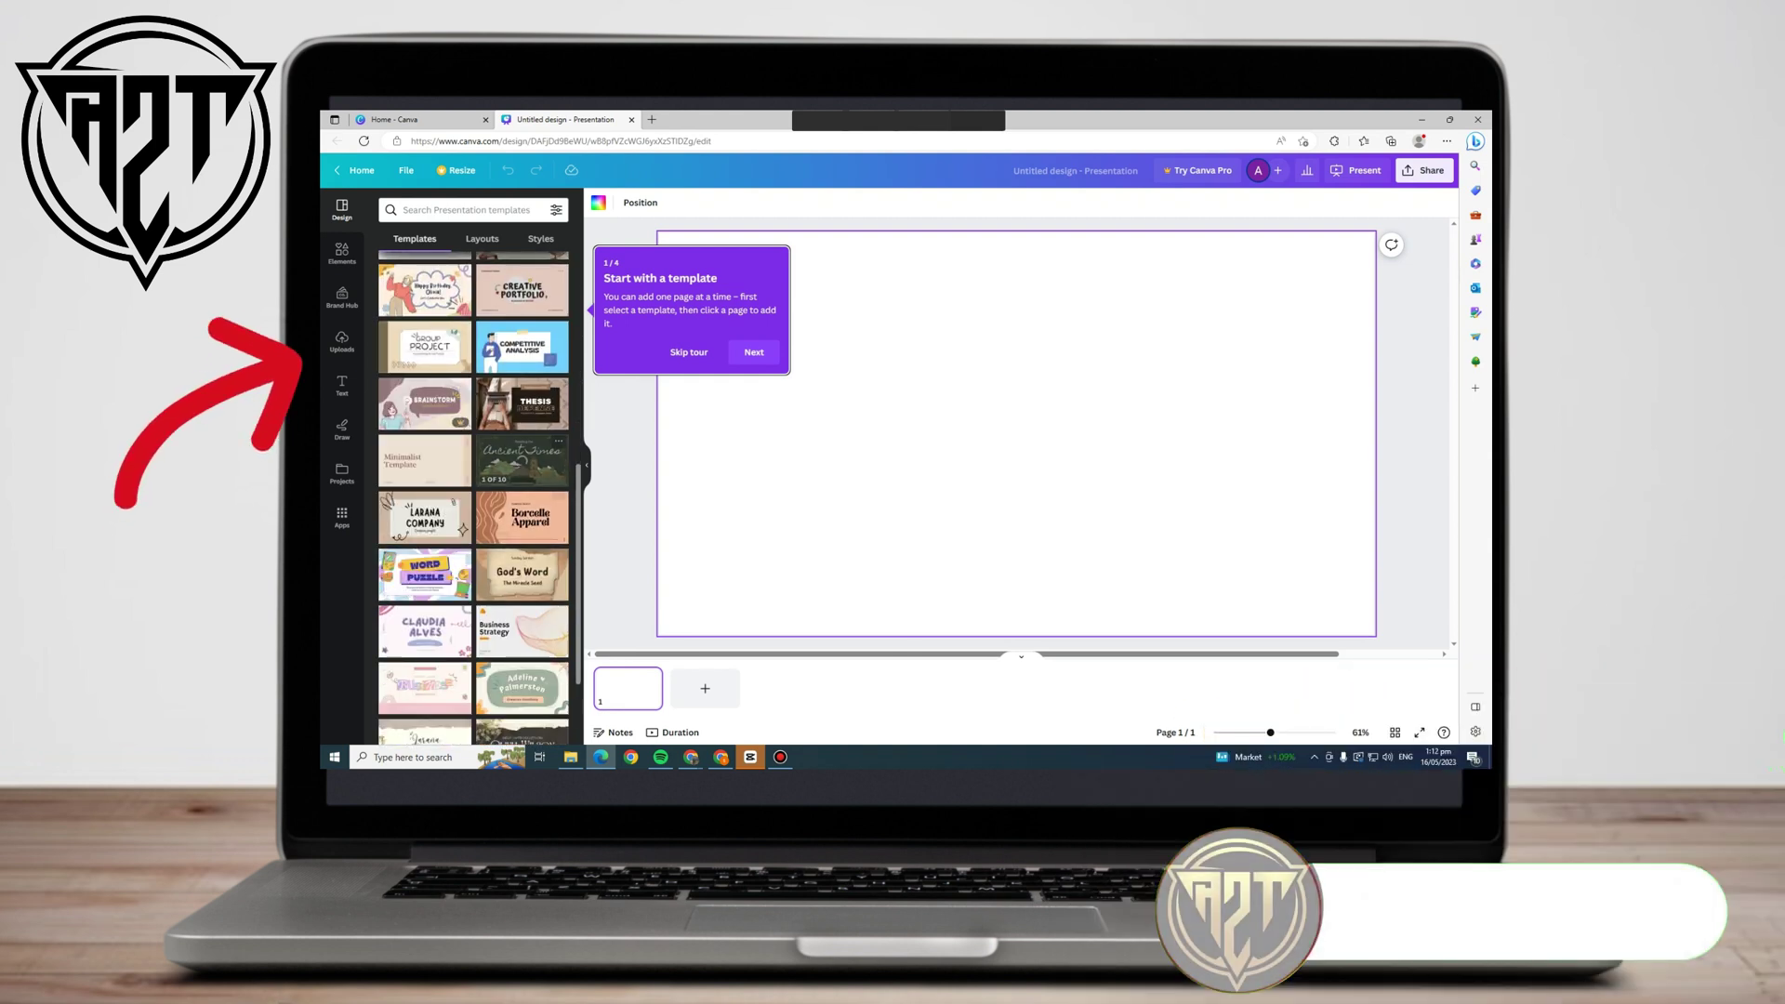
{"action": "scroll", "coordinate": [521, 488], "scroll_direction": "down", "scroll_amount": 3}
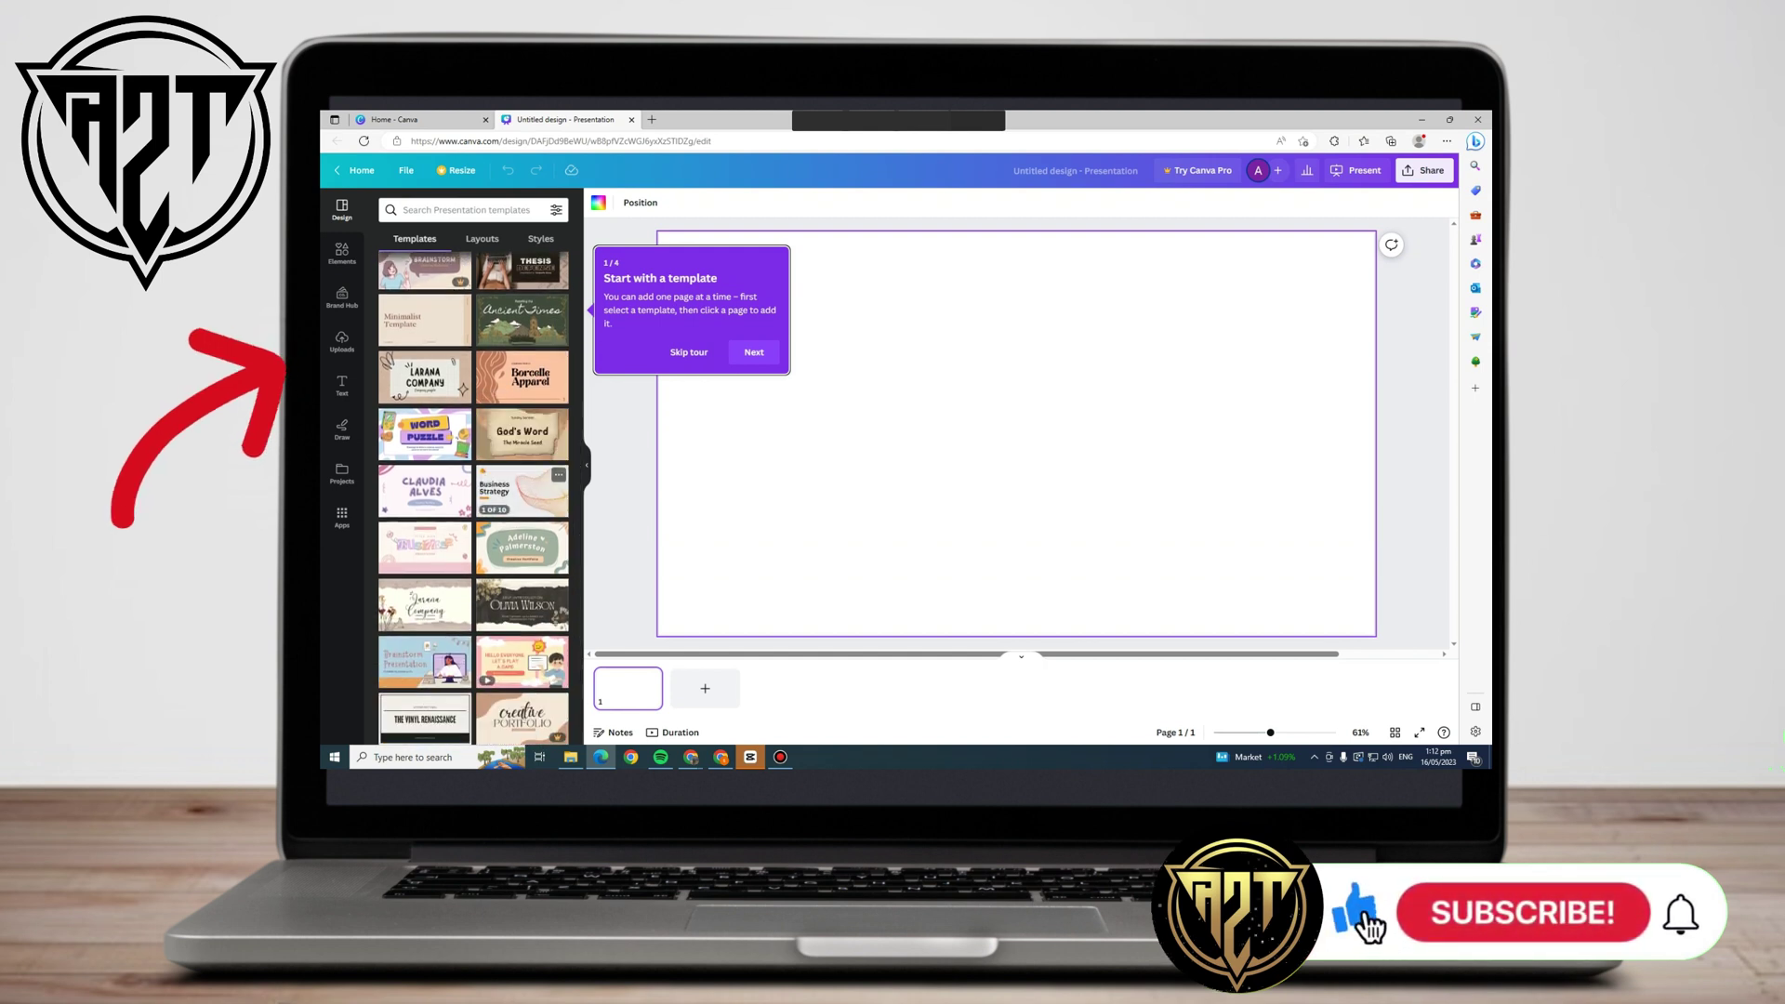
{"action": "scroll", "coordinate": [425, 558], "scroll_direction": "down", "scroll_amount": 3}
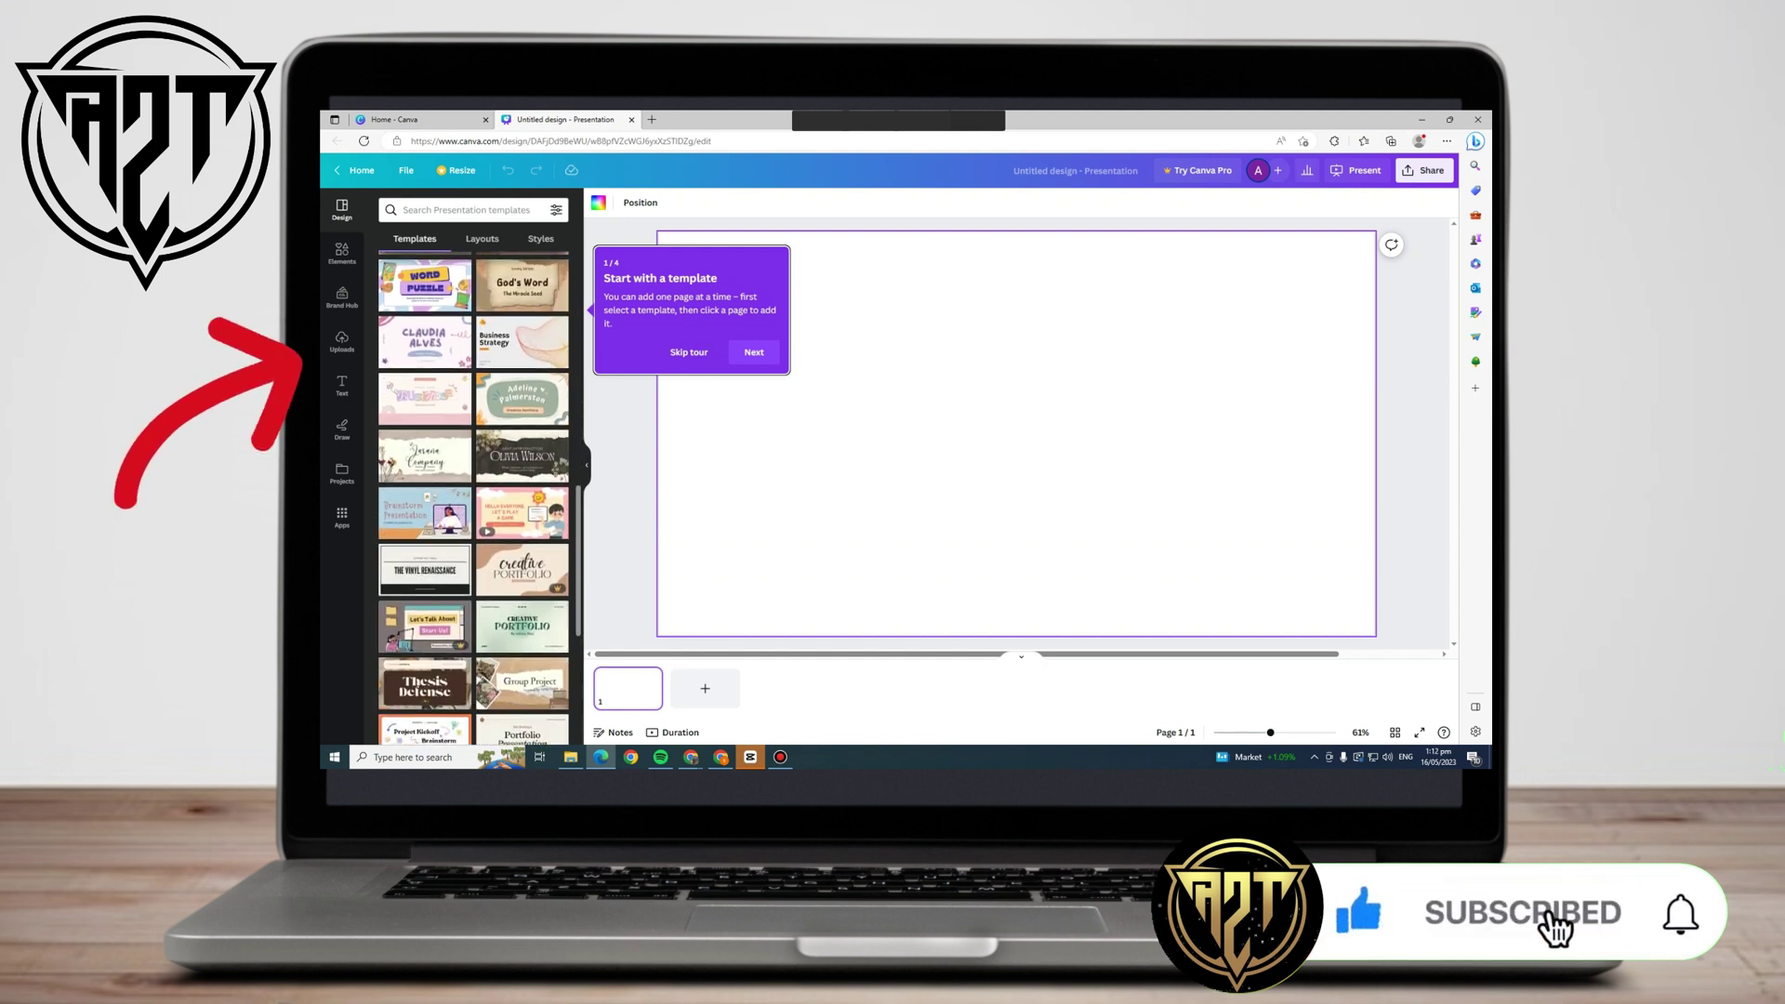
{"action": "scroll", "coordinate": [425, 651], "scroll_direction": "down", "scroll_amount": 2}
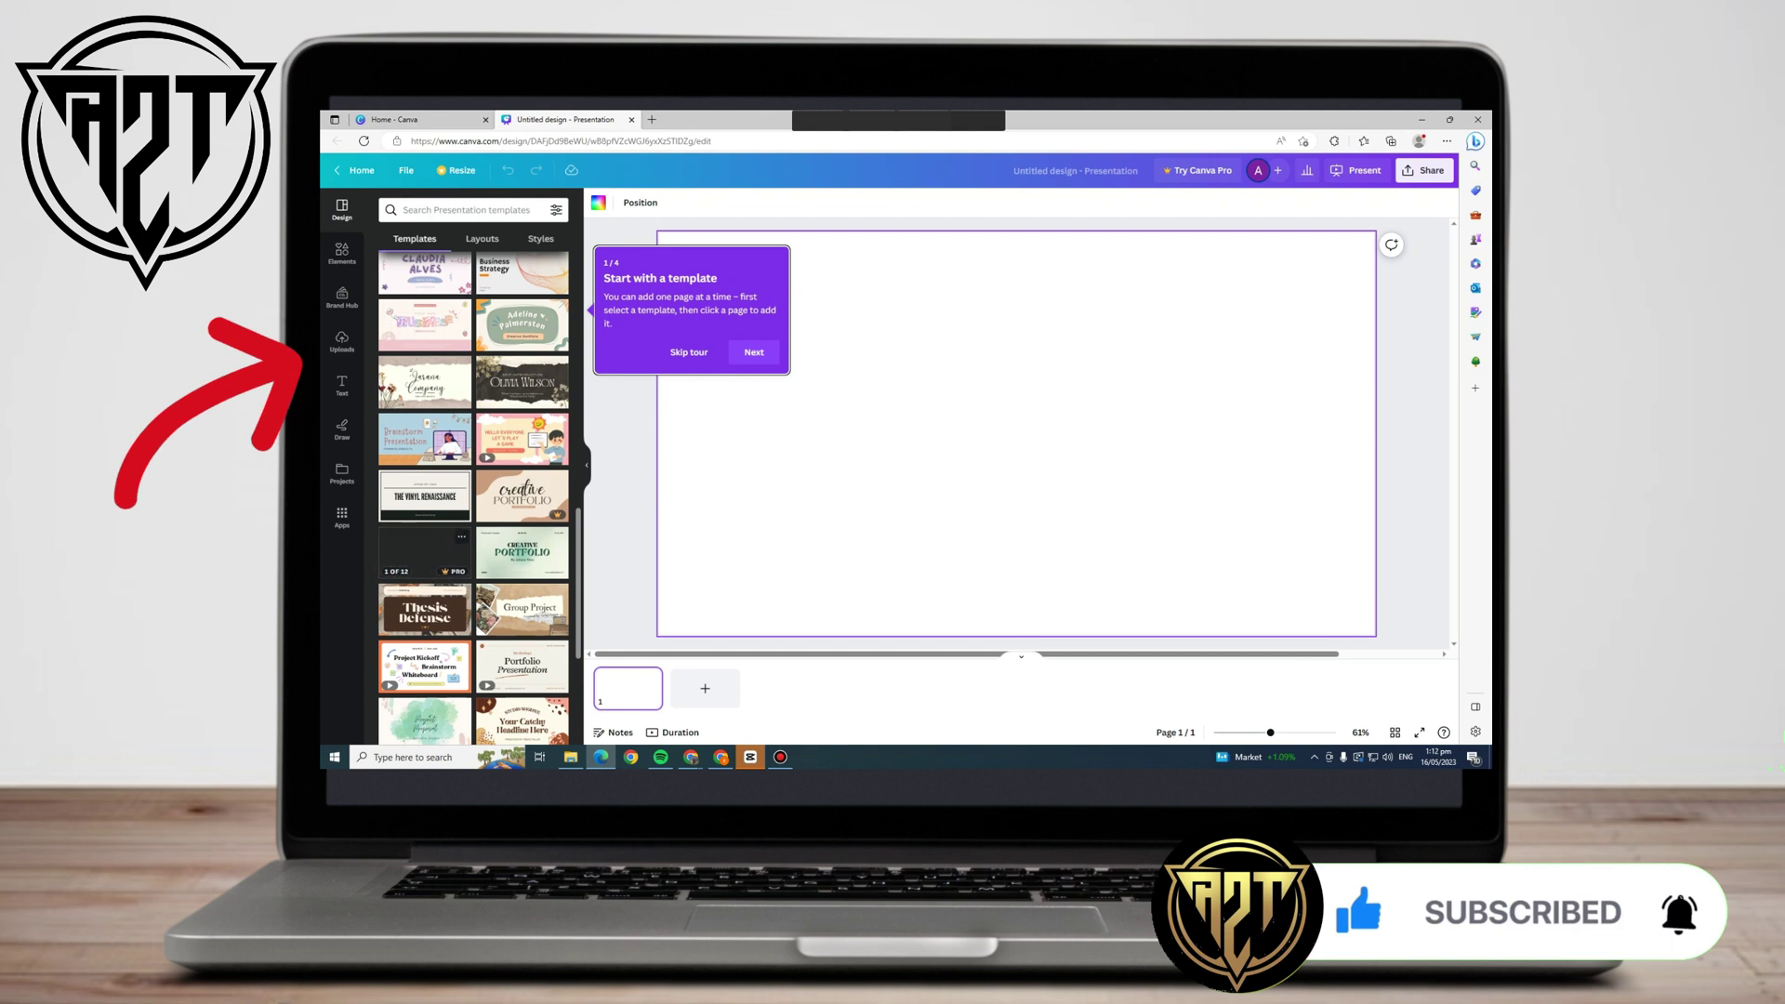
{"action": "scroll", "coordinate": [474, 576], "scroll_direction": "down", "scroll_amount": 2}
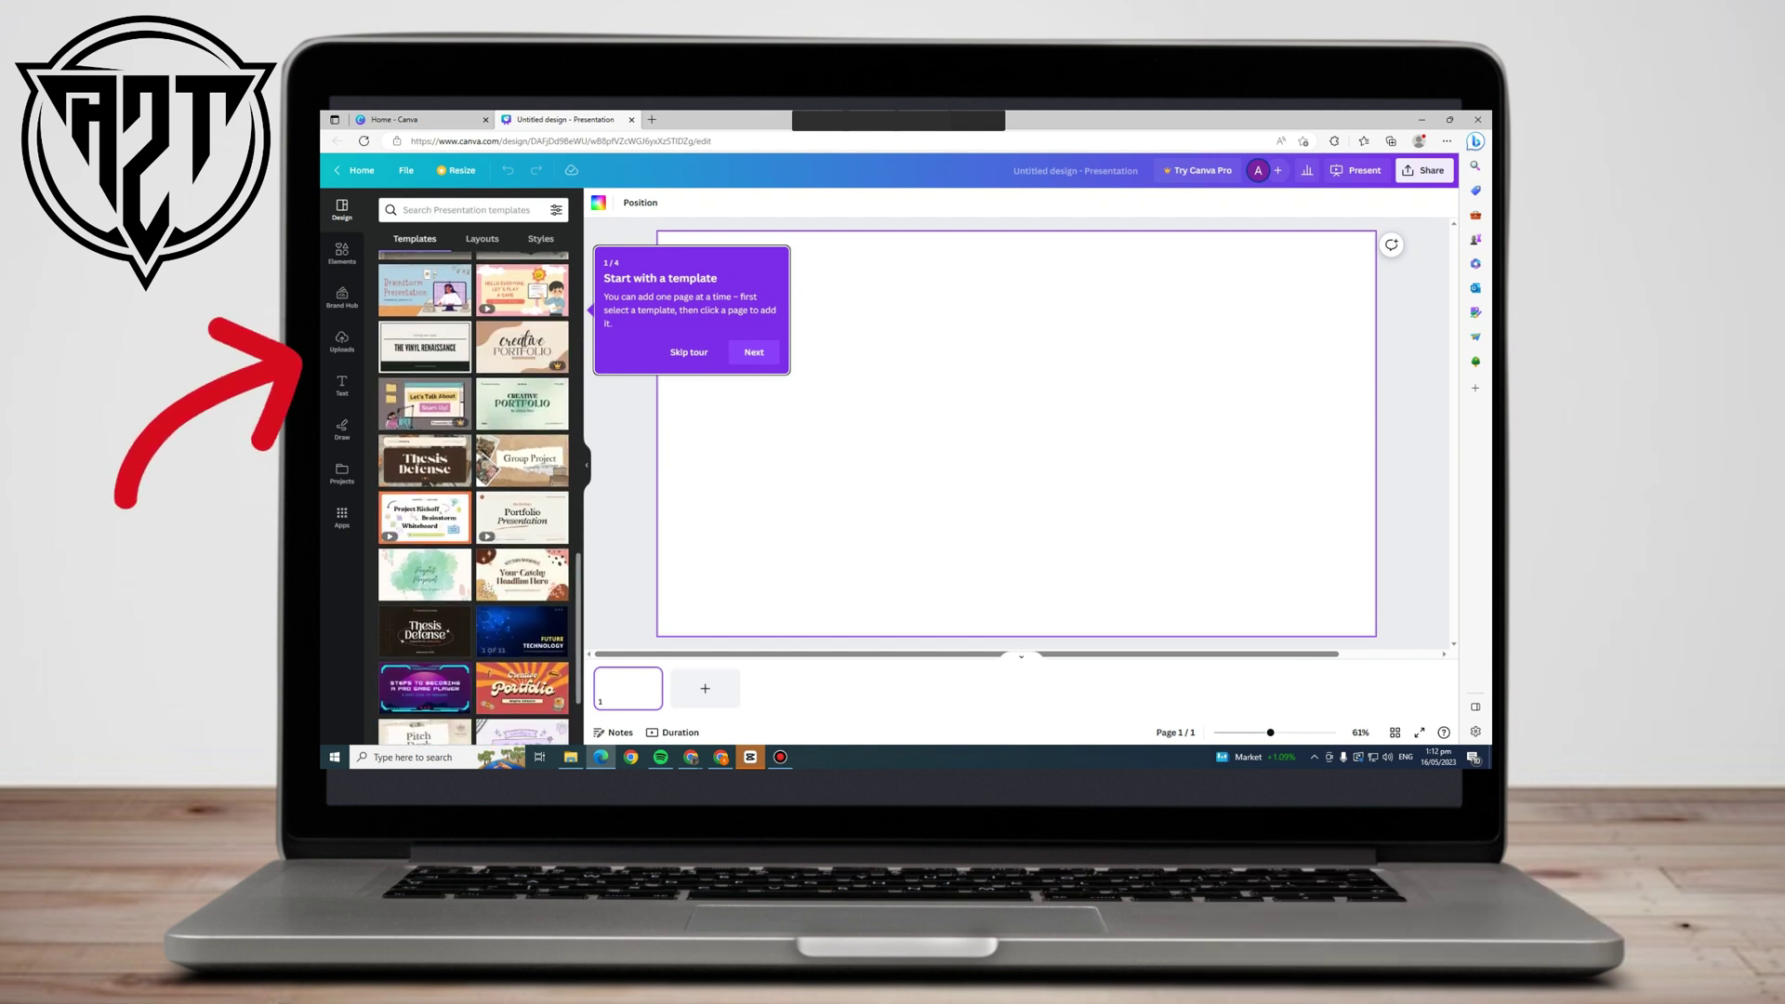
{"action": "scroll", "coordinate": [474, 492], "scroll_direction": "down", "scroll_amount": 5}
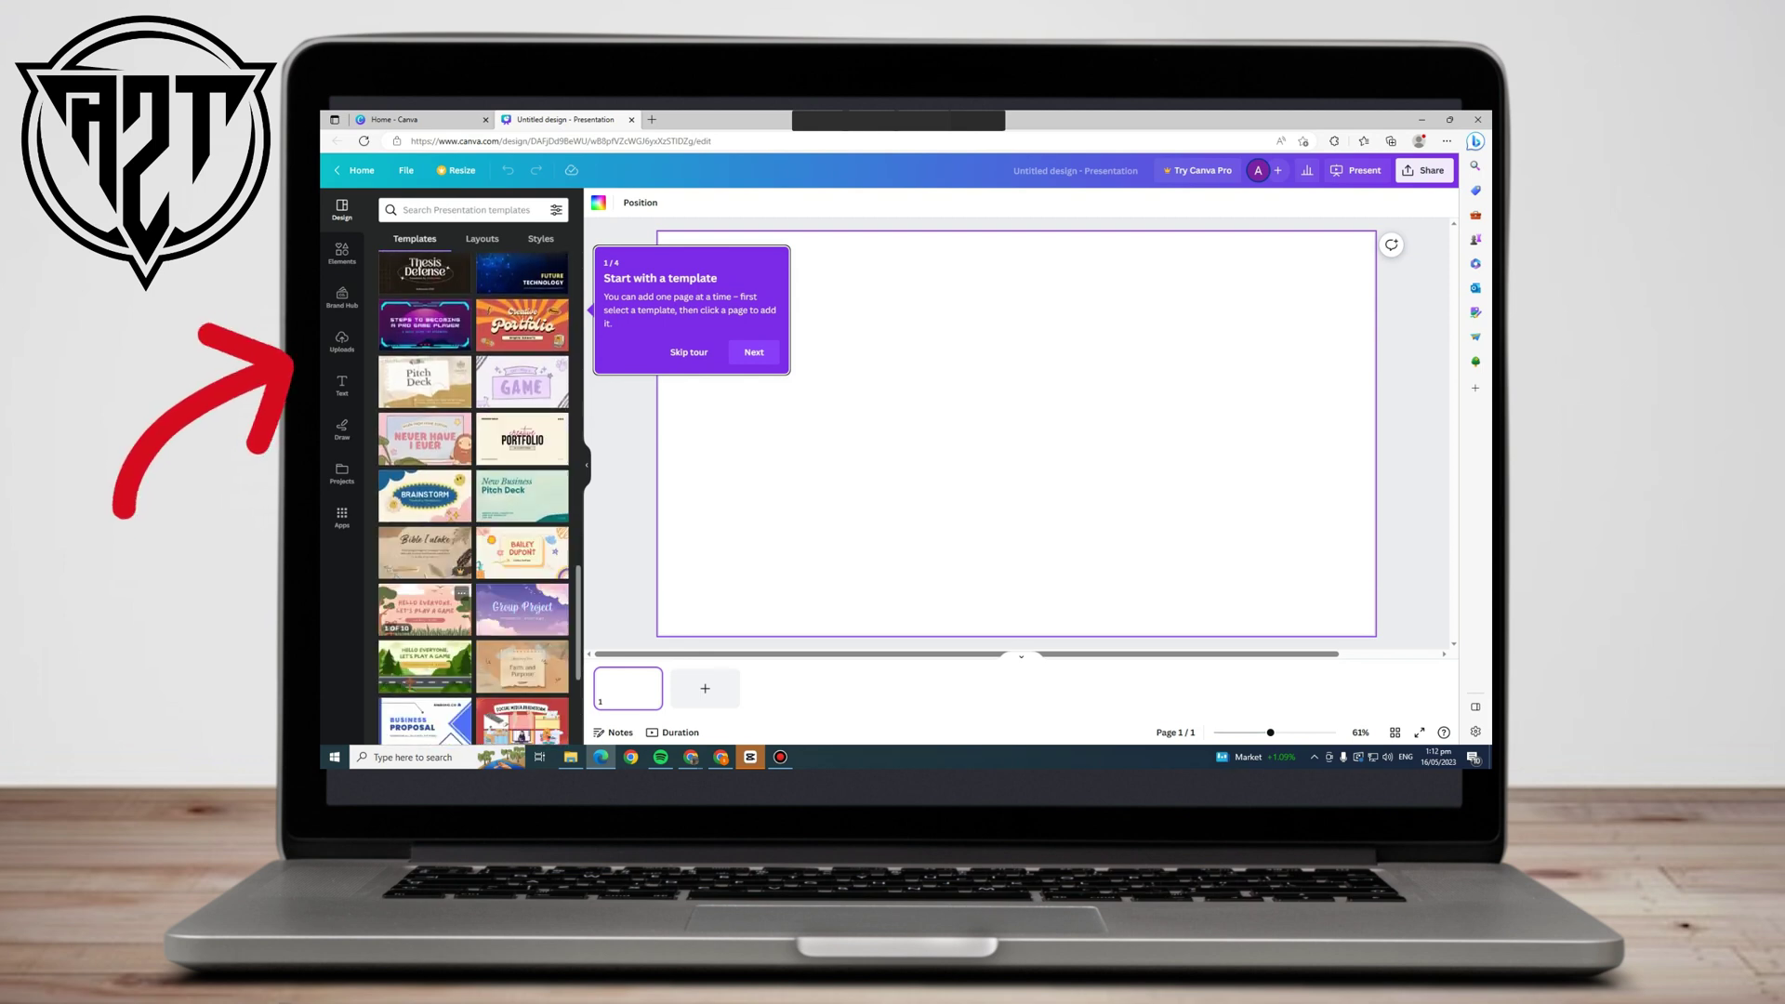
{"action": "left_click", "coordinate": [434, 609]}
{"action": "left_click", "coordinate": [523, 361]}
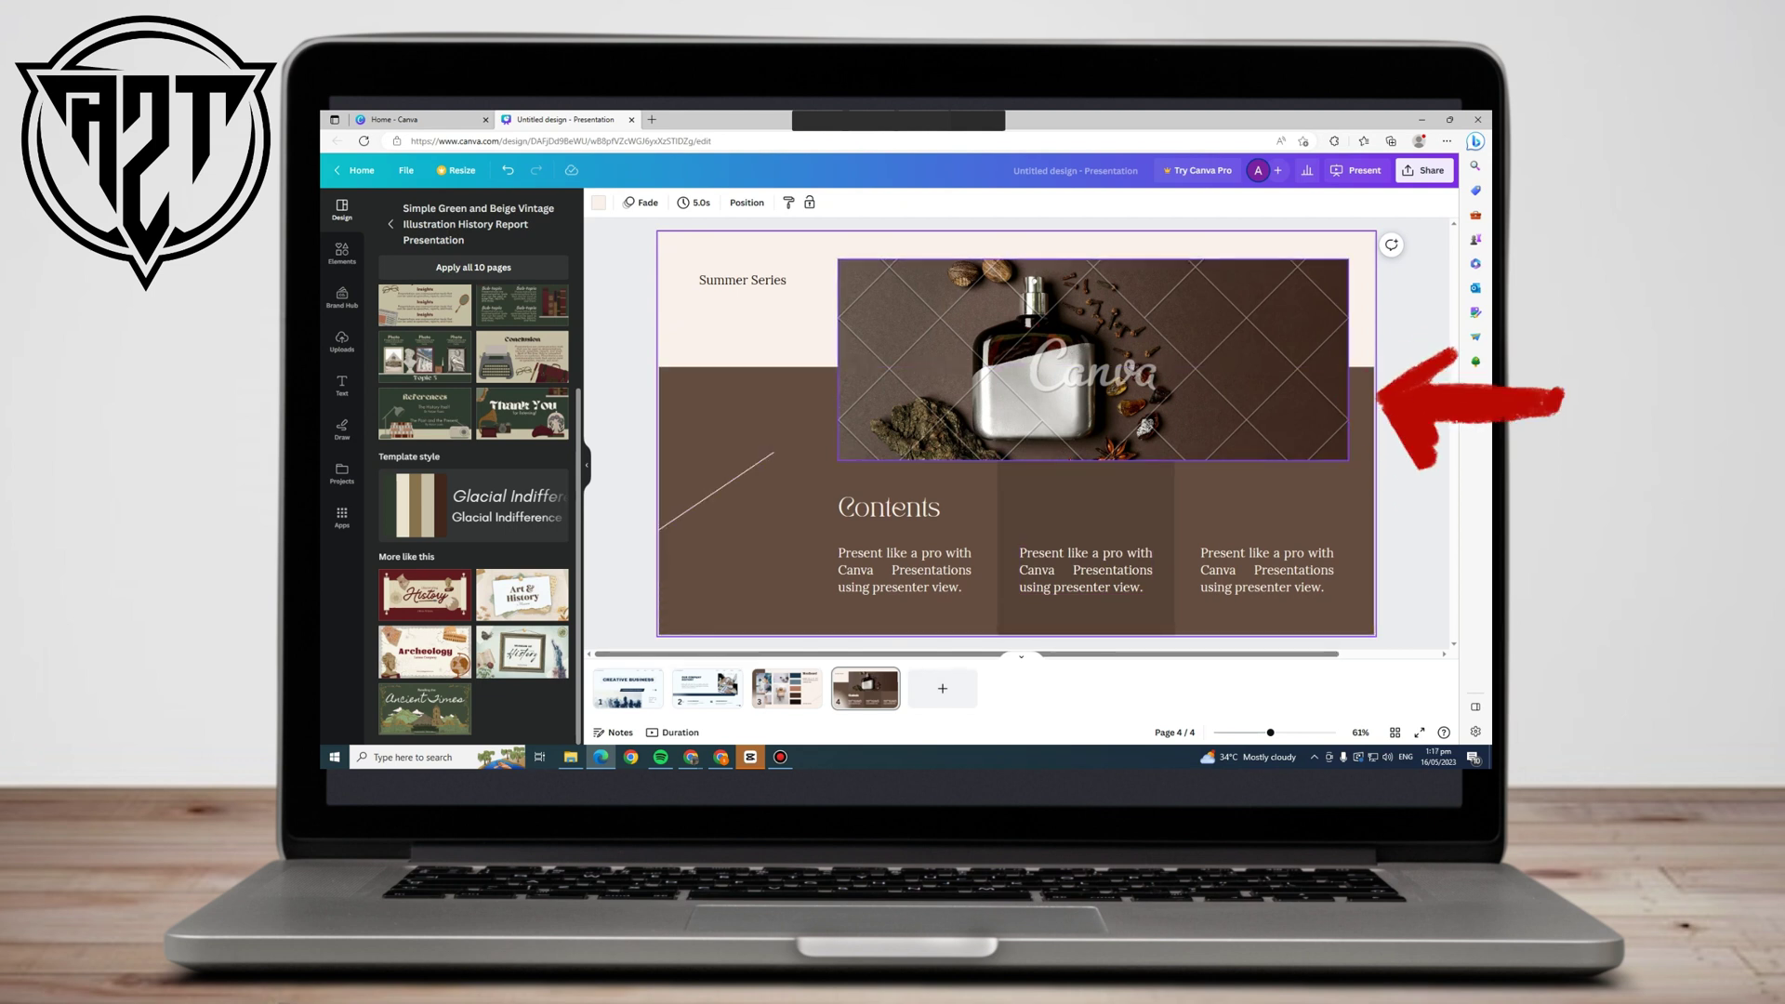
Check the watermark removal purchase option for the perfume photo on page 4 and close it
{"action": "left_click", "coordinate": [1093, 361]}
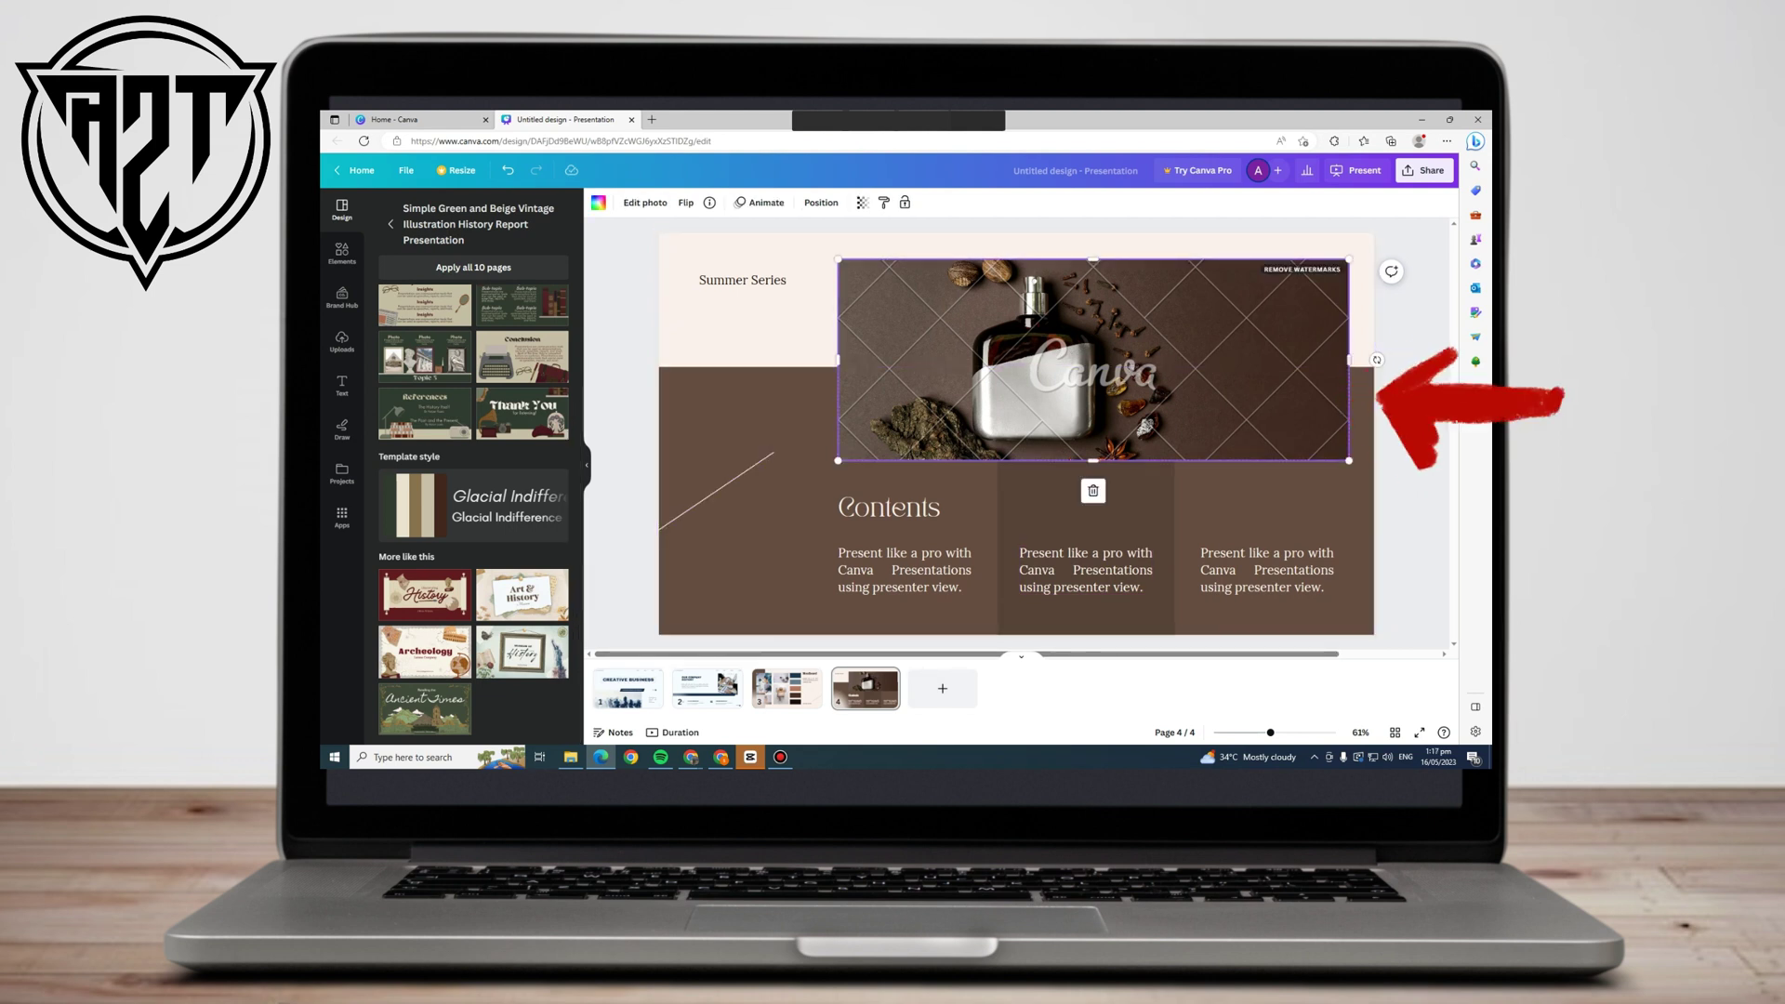
{"action": "left_click", "coordinate": [1302, 269]}
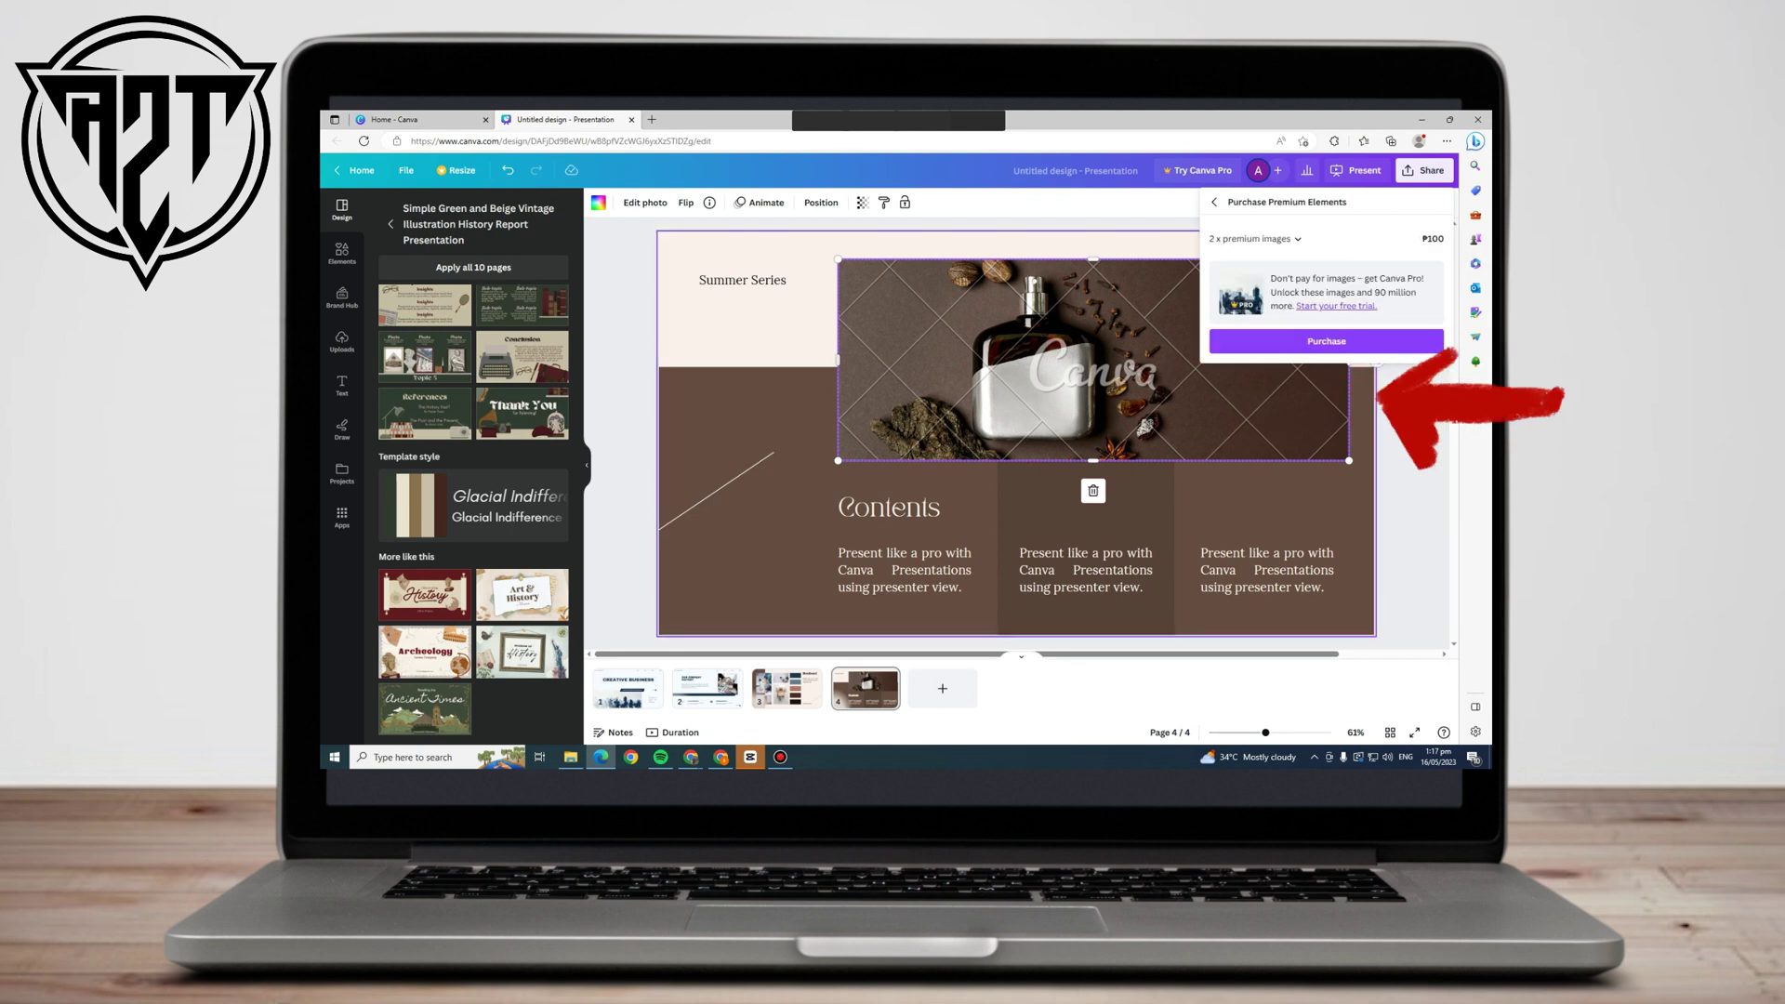
{"action": "left_click", "coordinate": [1414, 428]}
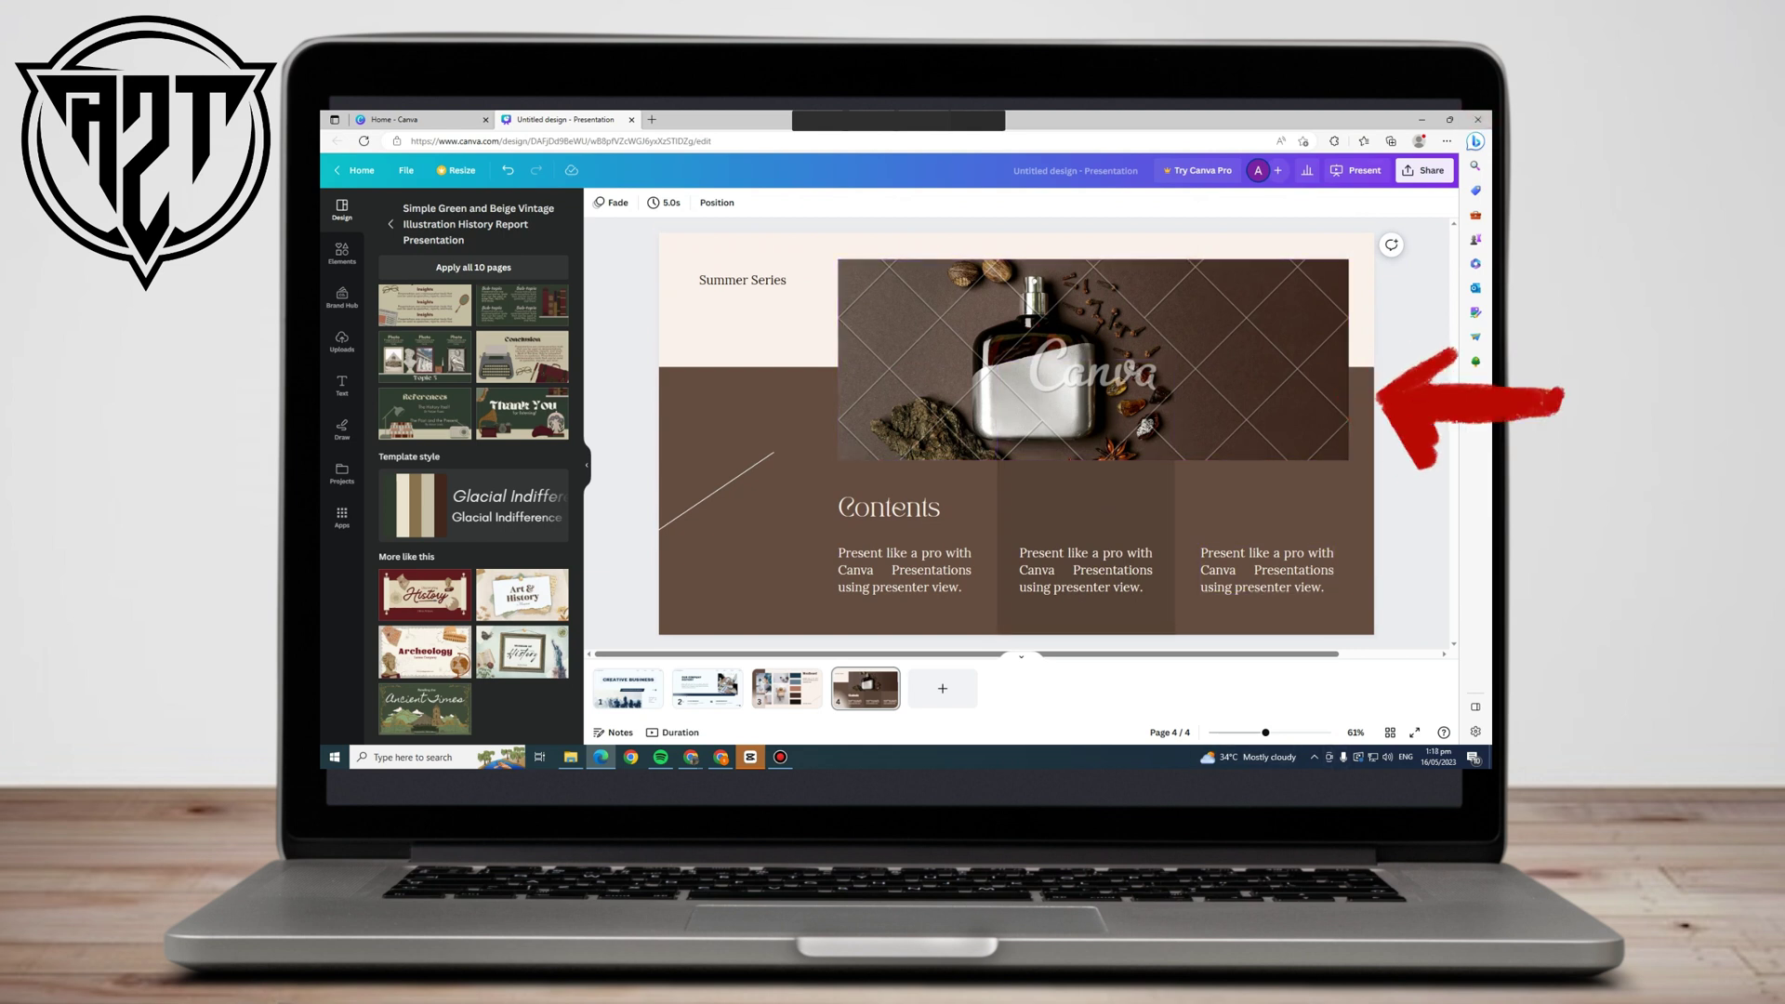
Open the design's download settings and limit the page selection to page 3
{"action": "left_click", "coordinate": [1423, 171]}
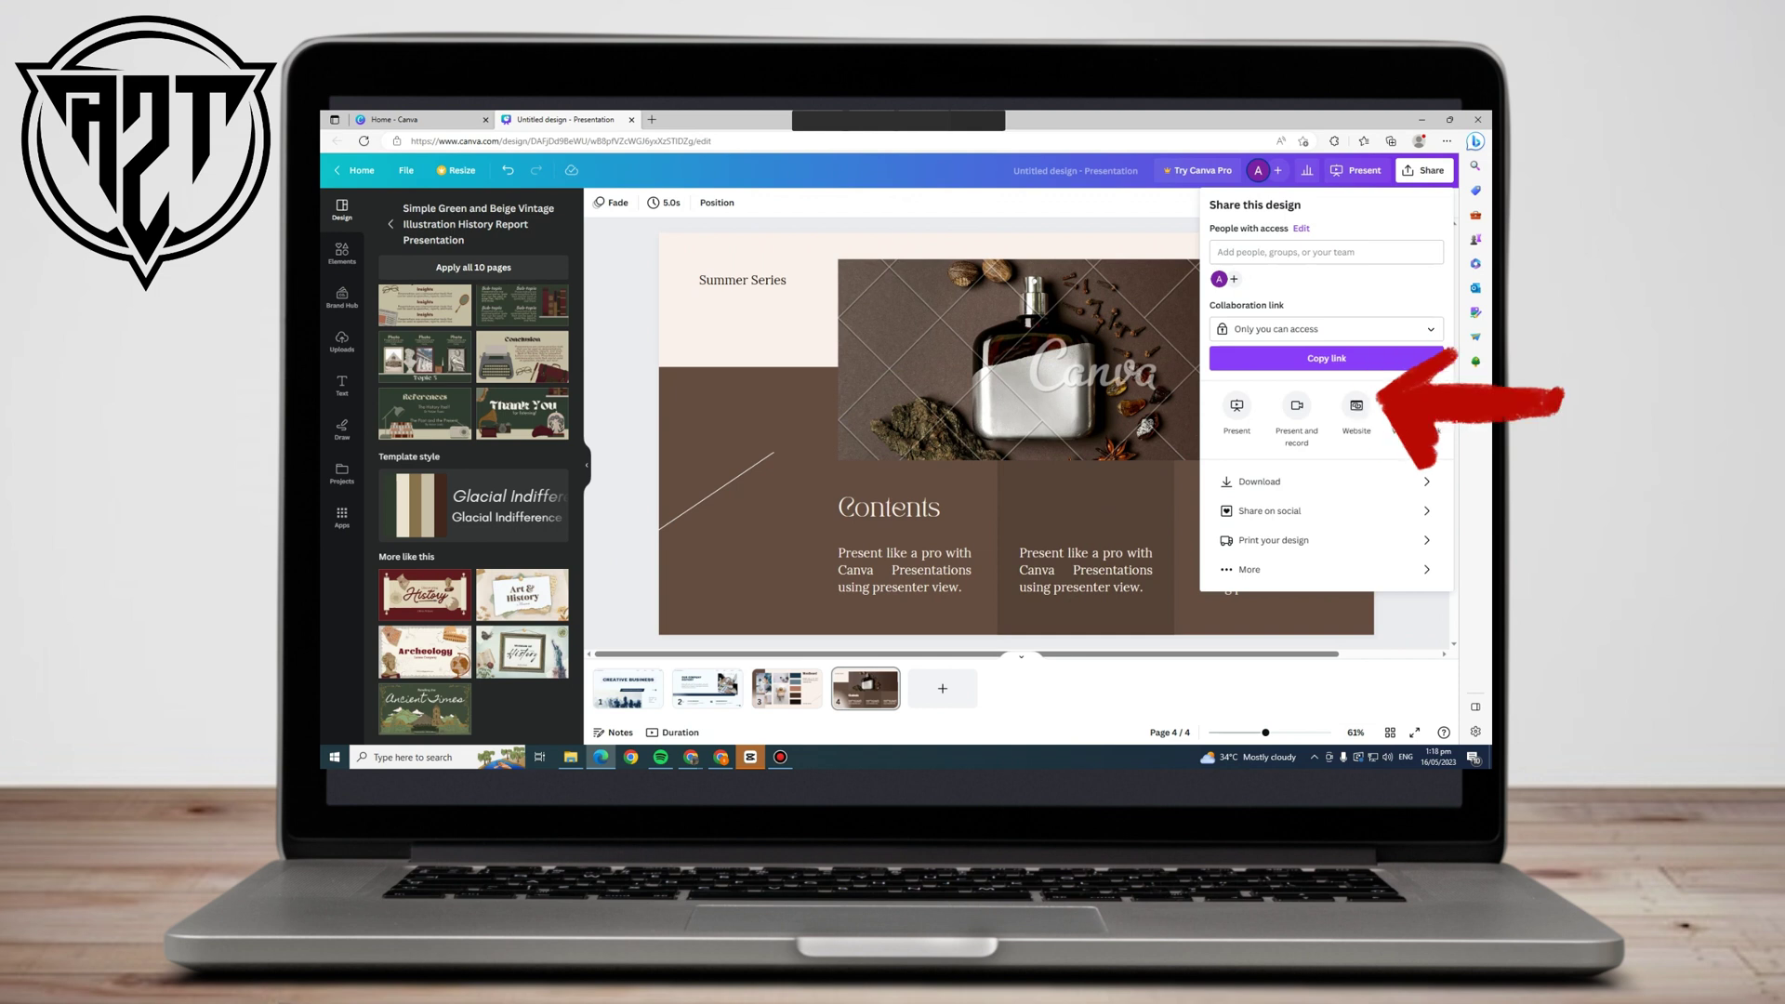
{"action": "left_click", "coordinate": [1152, 246]}
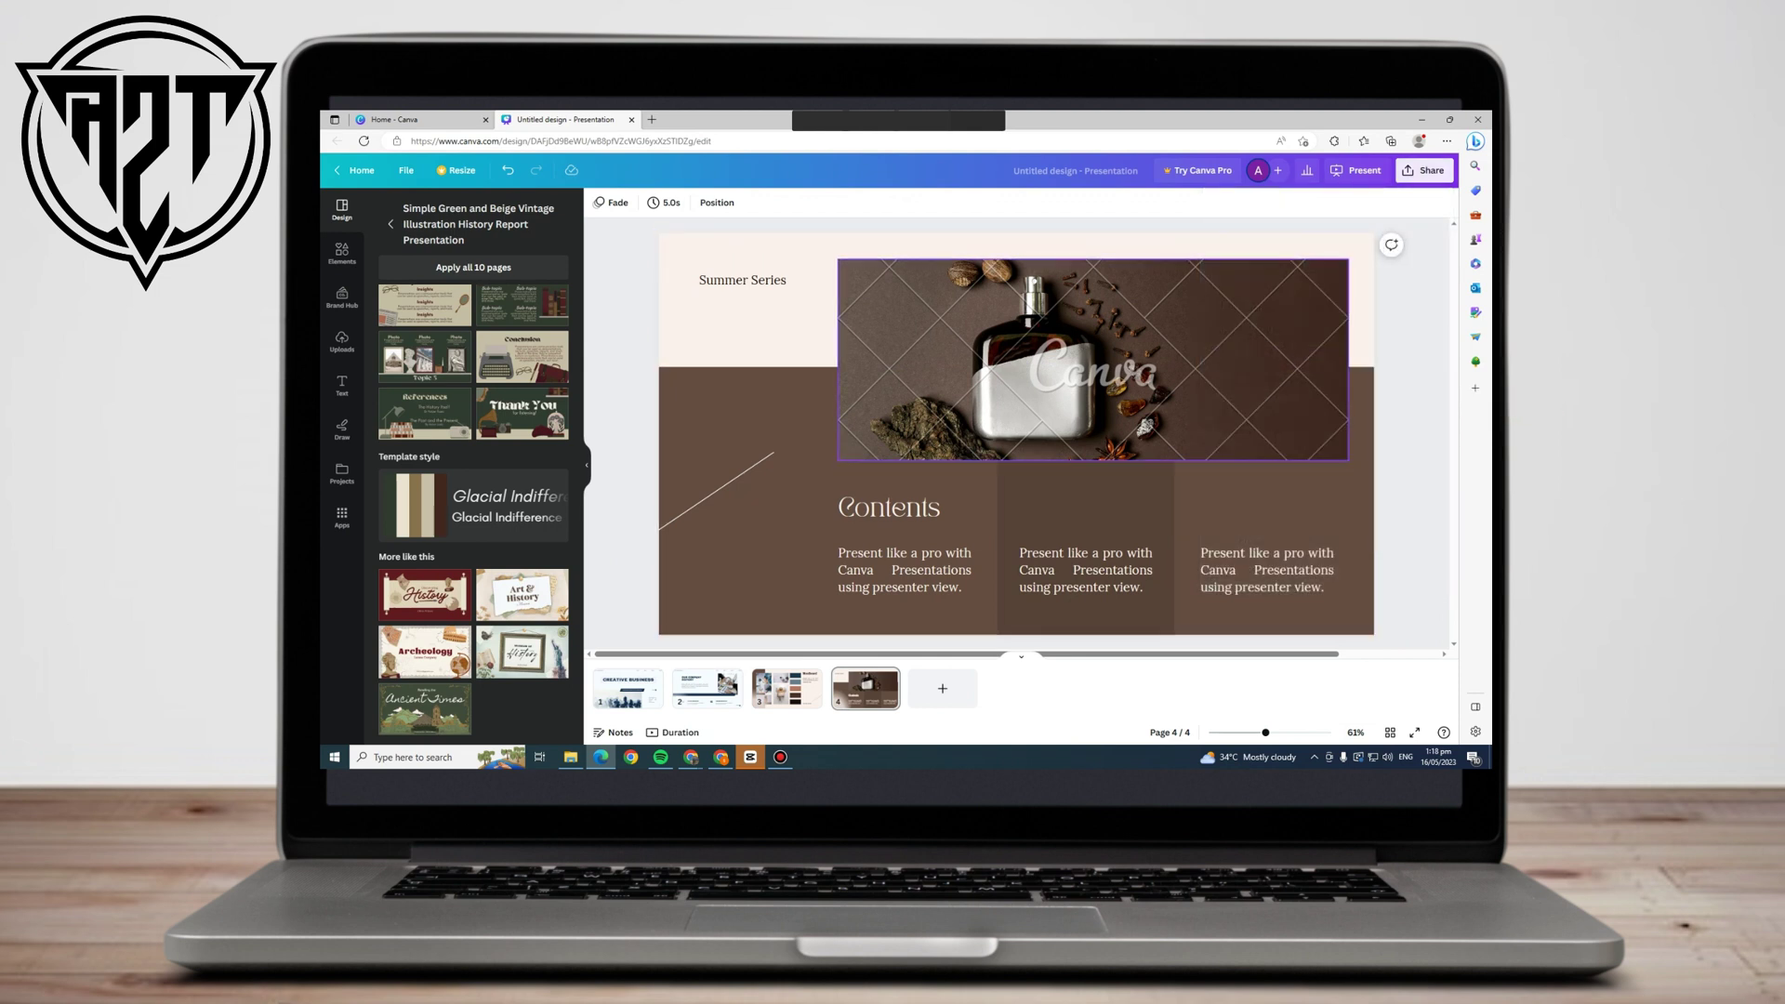
{"action": "left_click", "coordinate": [1423, 170]}
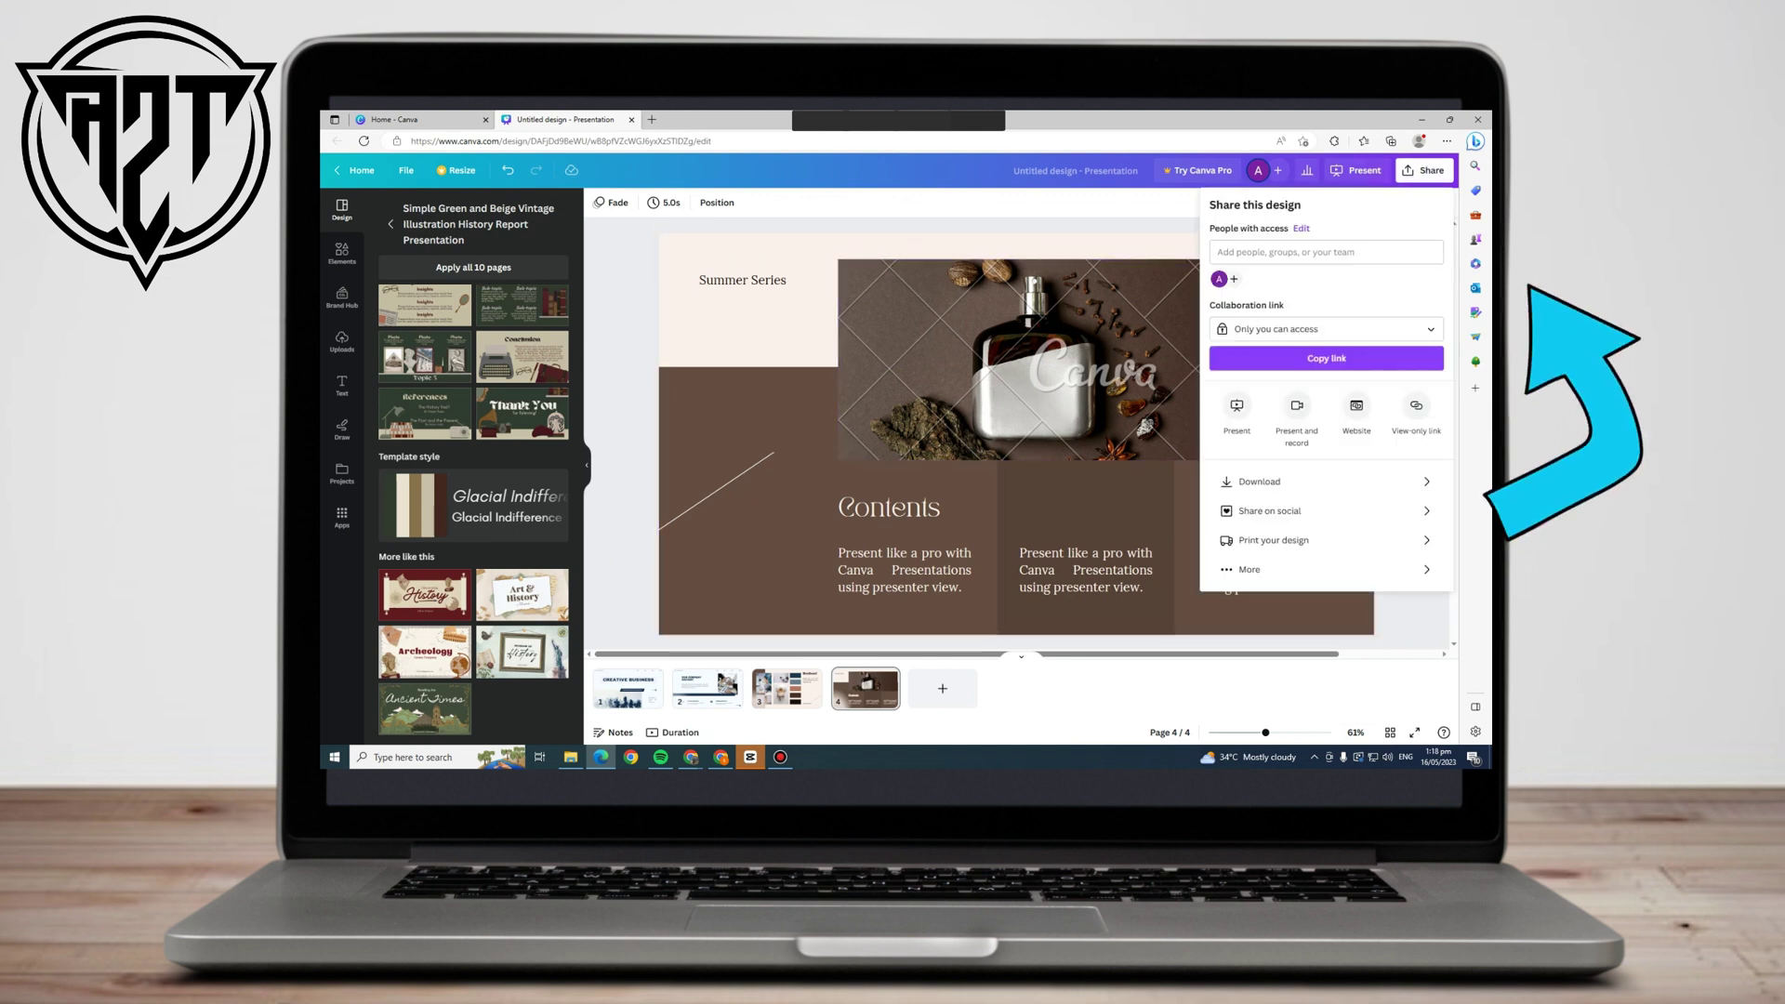
{"action": "left_click", "coordinate": [1260, 482]}
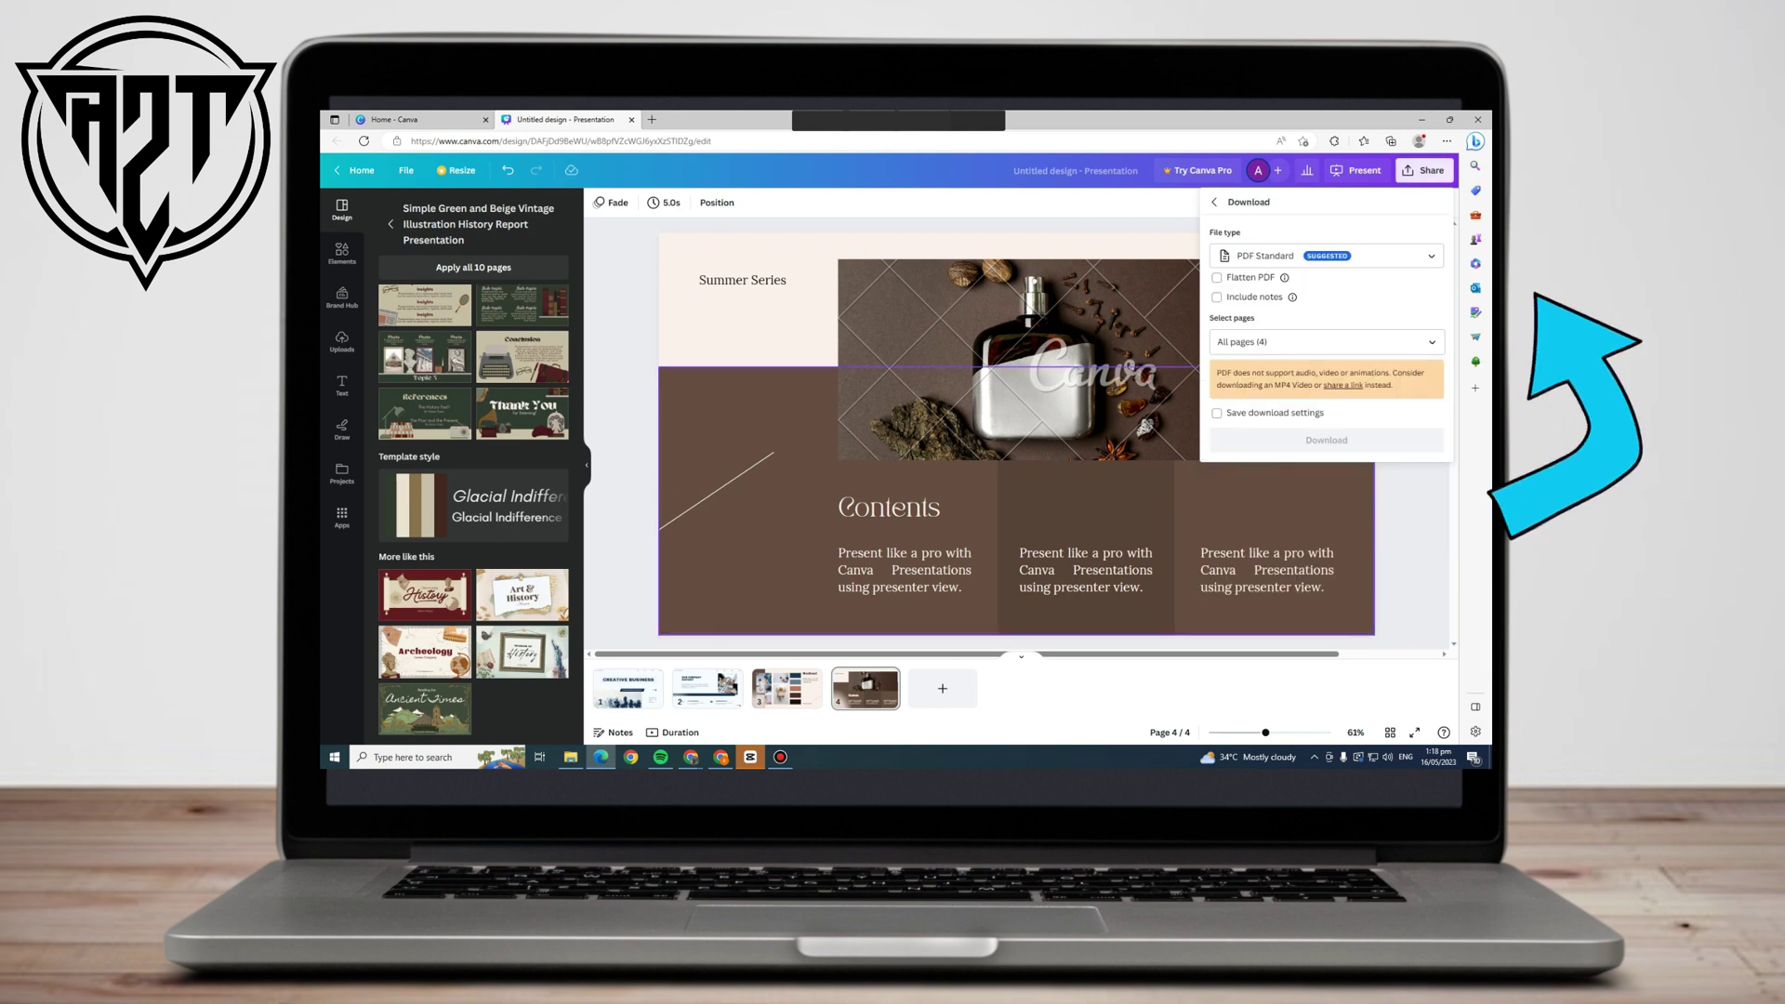
{"action": "left_click", "coordinate": [1326, 342]}
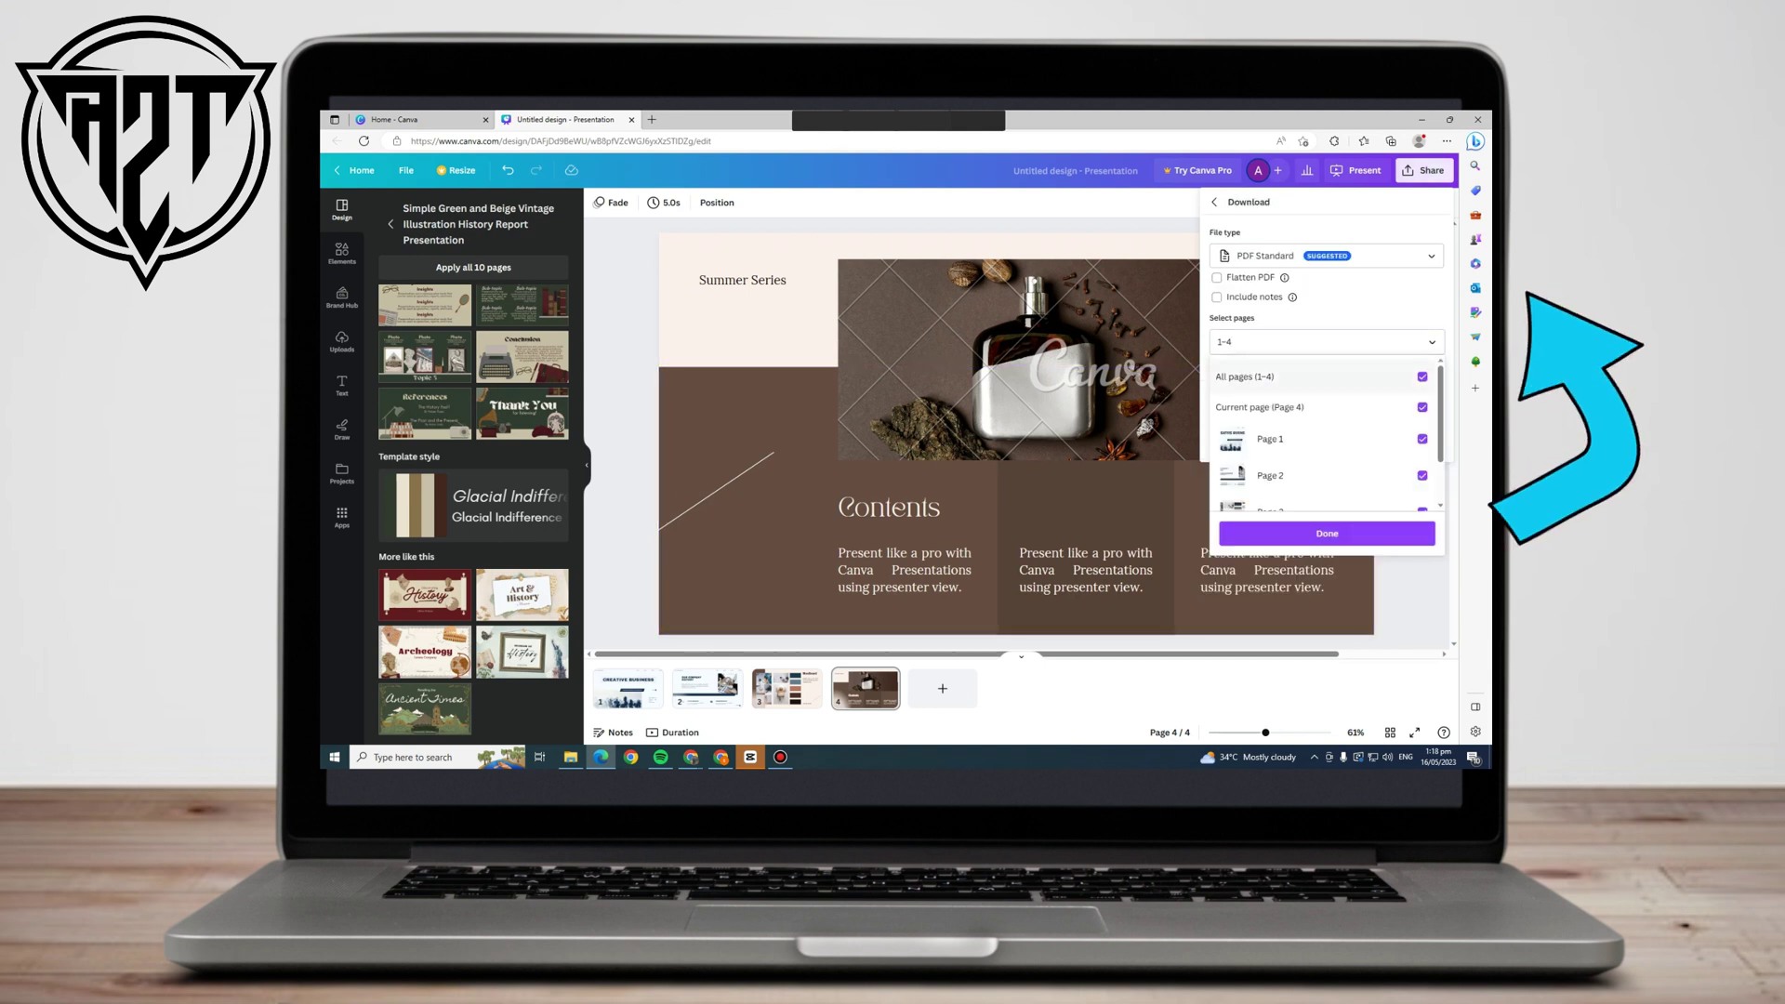
{"action": "left_click", "coordinate": [1421, 439]}
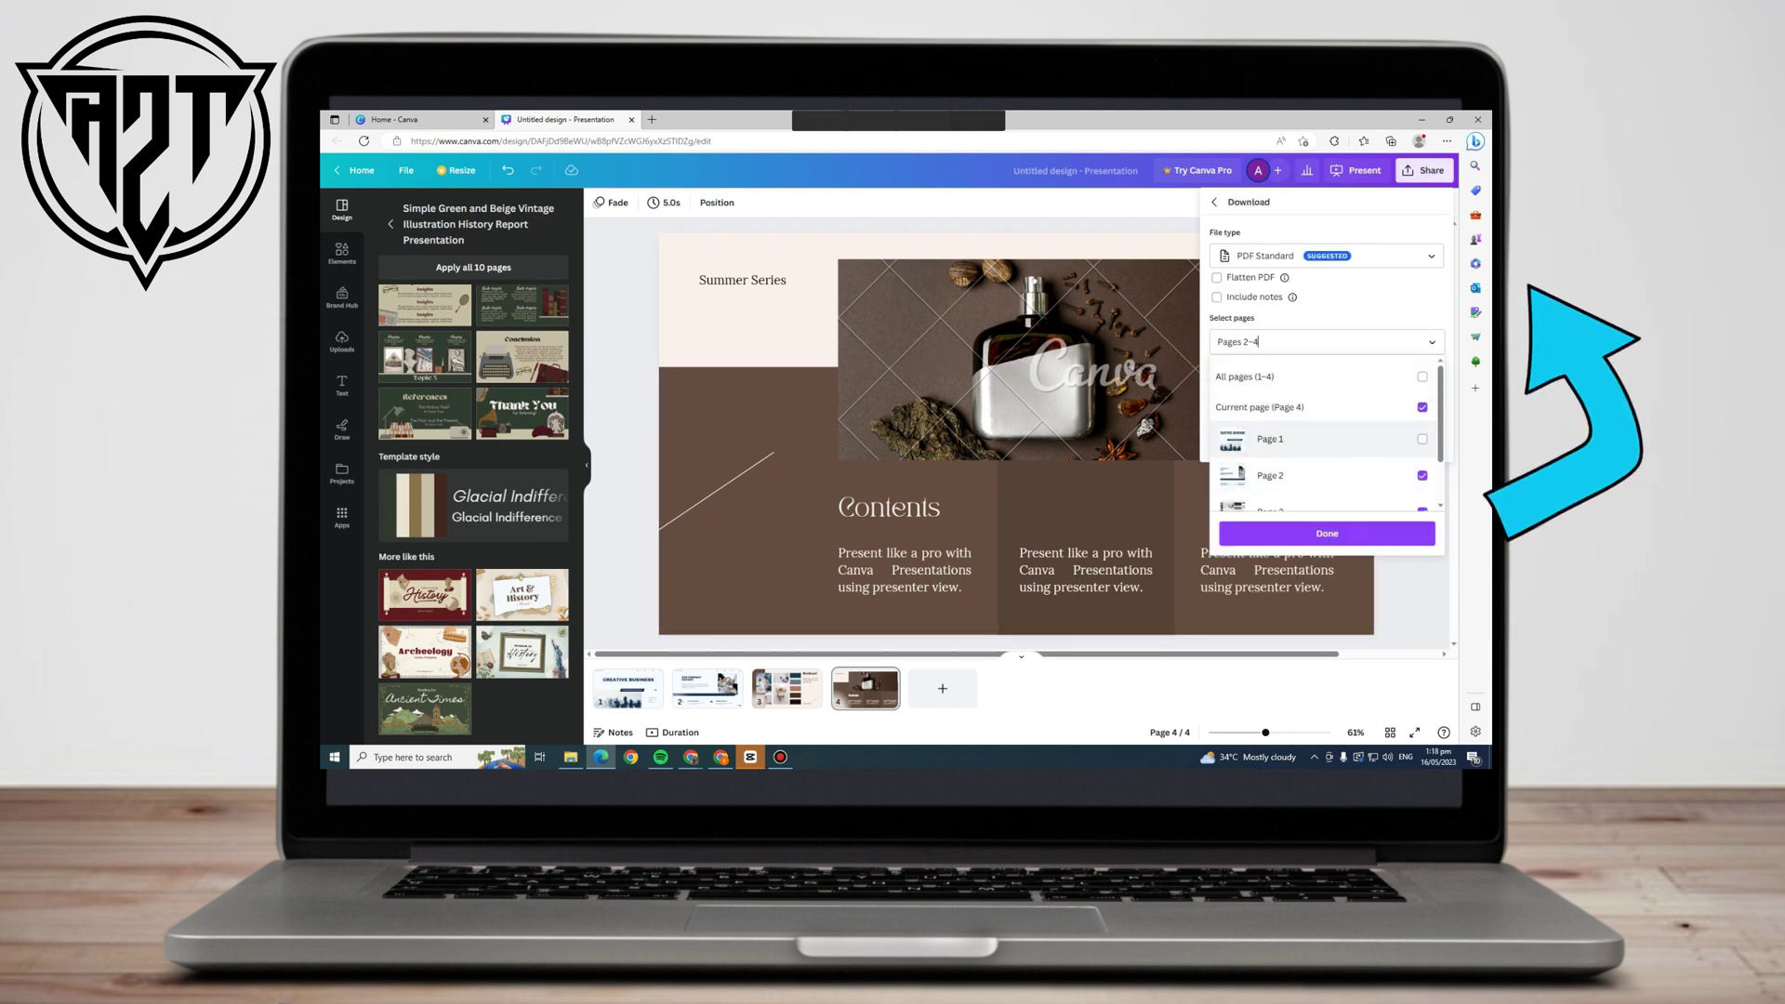
{"action": "left_click", "coordinate": [1421, 407]}
{"action": "left_click", "coordinate": [1422, 476]}
{"action": "left_click", "coordinate": [1327, 533]}
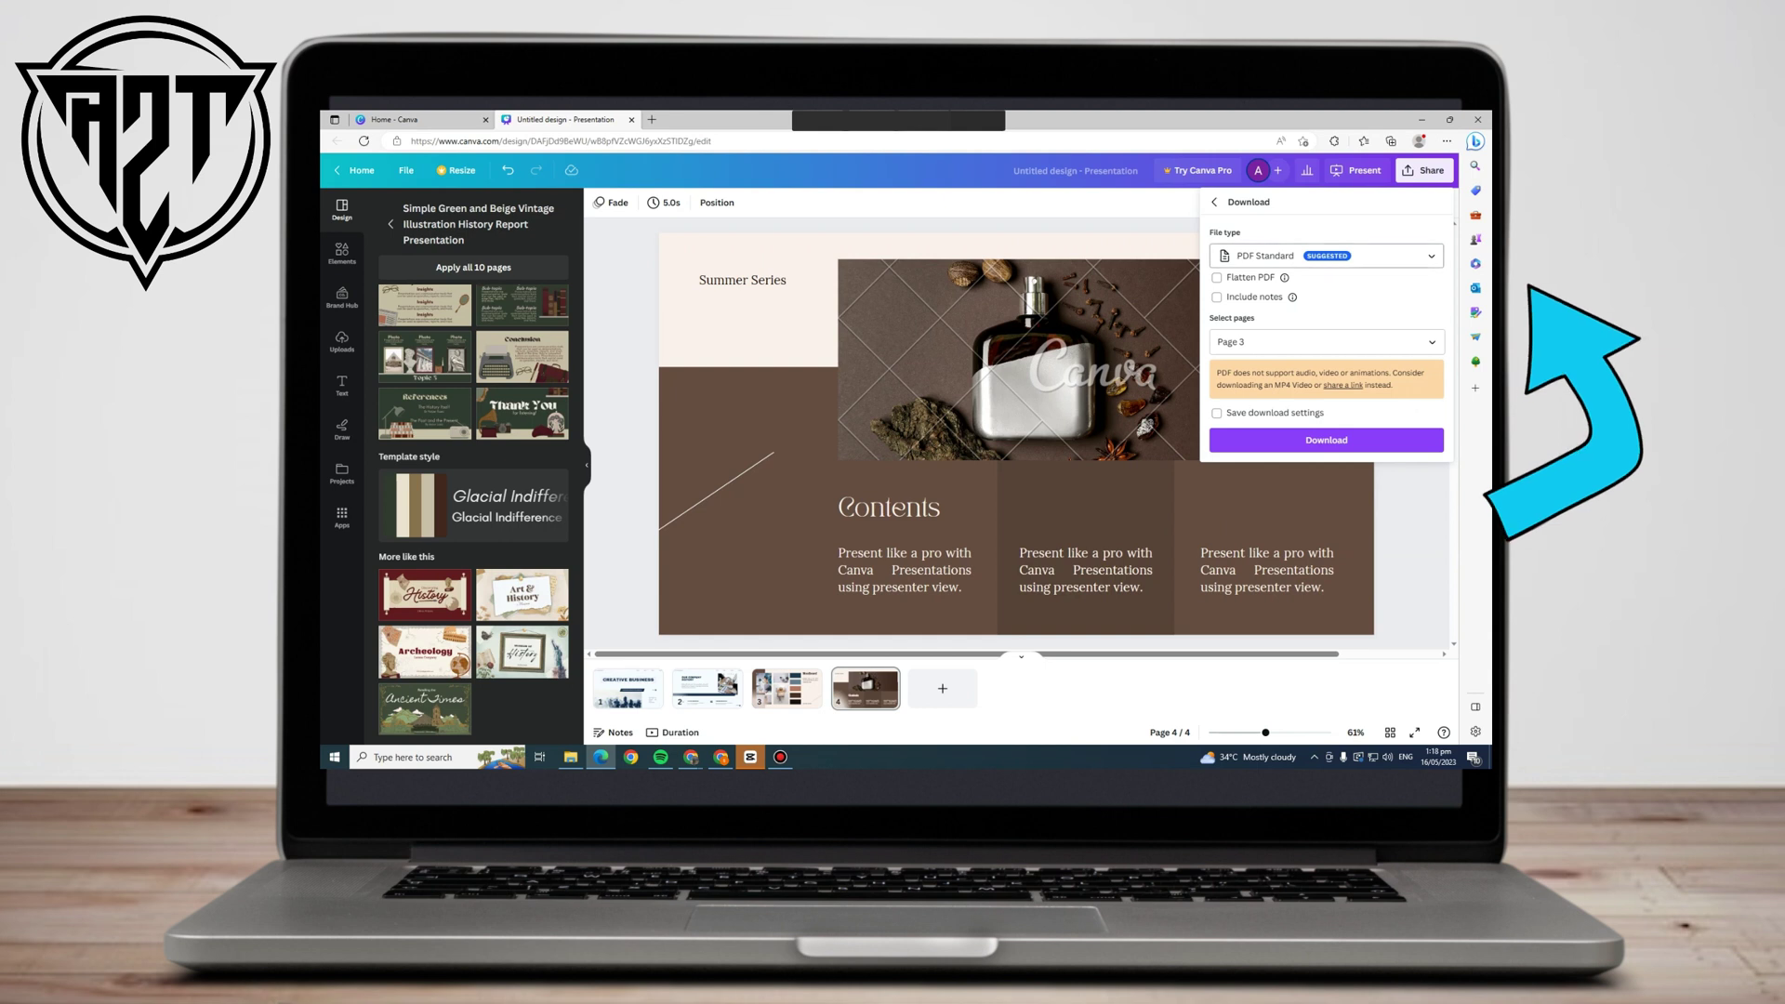
Set the download file type to PNG and clear the page selection
{"action": "left_click", "coordinate": [1326, 256]}
{"action": "left_click", "coordinate": [1334, 436]}
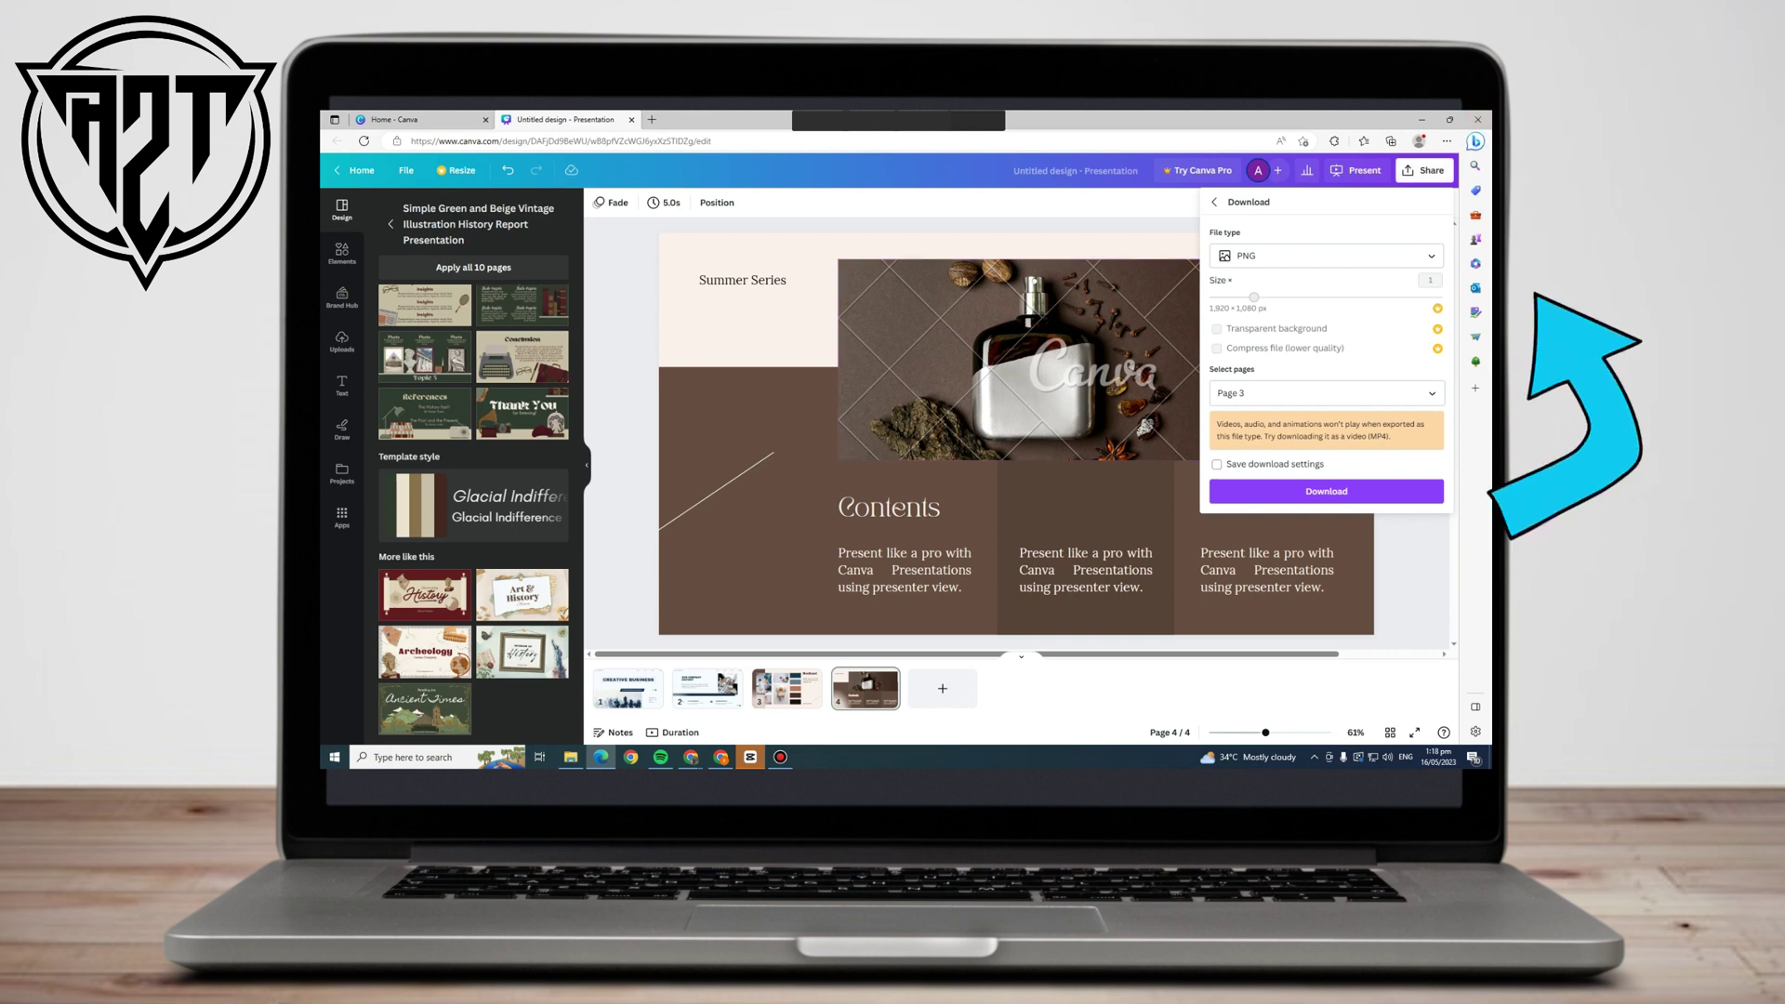
{"action": "left_click", "coordinate": [1301, 393]}
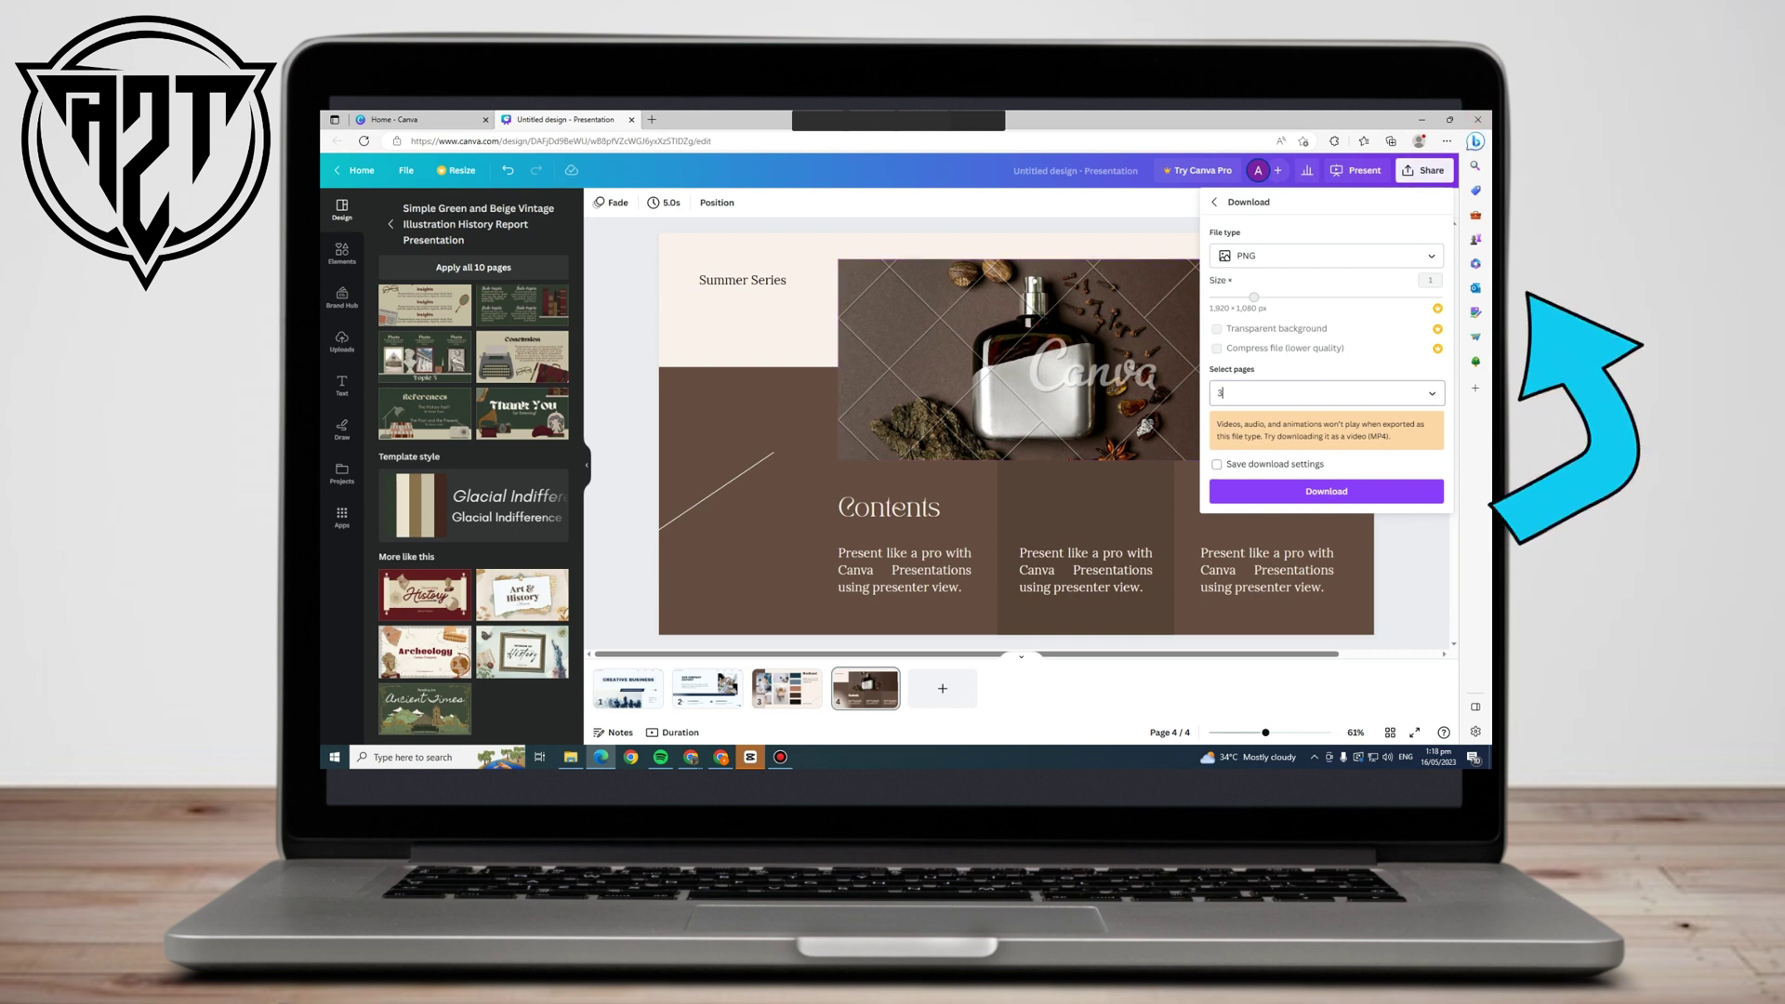
{"action": "key", "text": "BackSpace"}
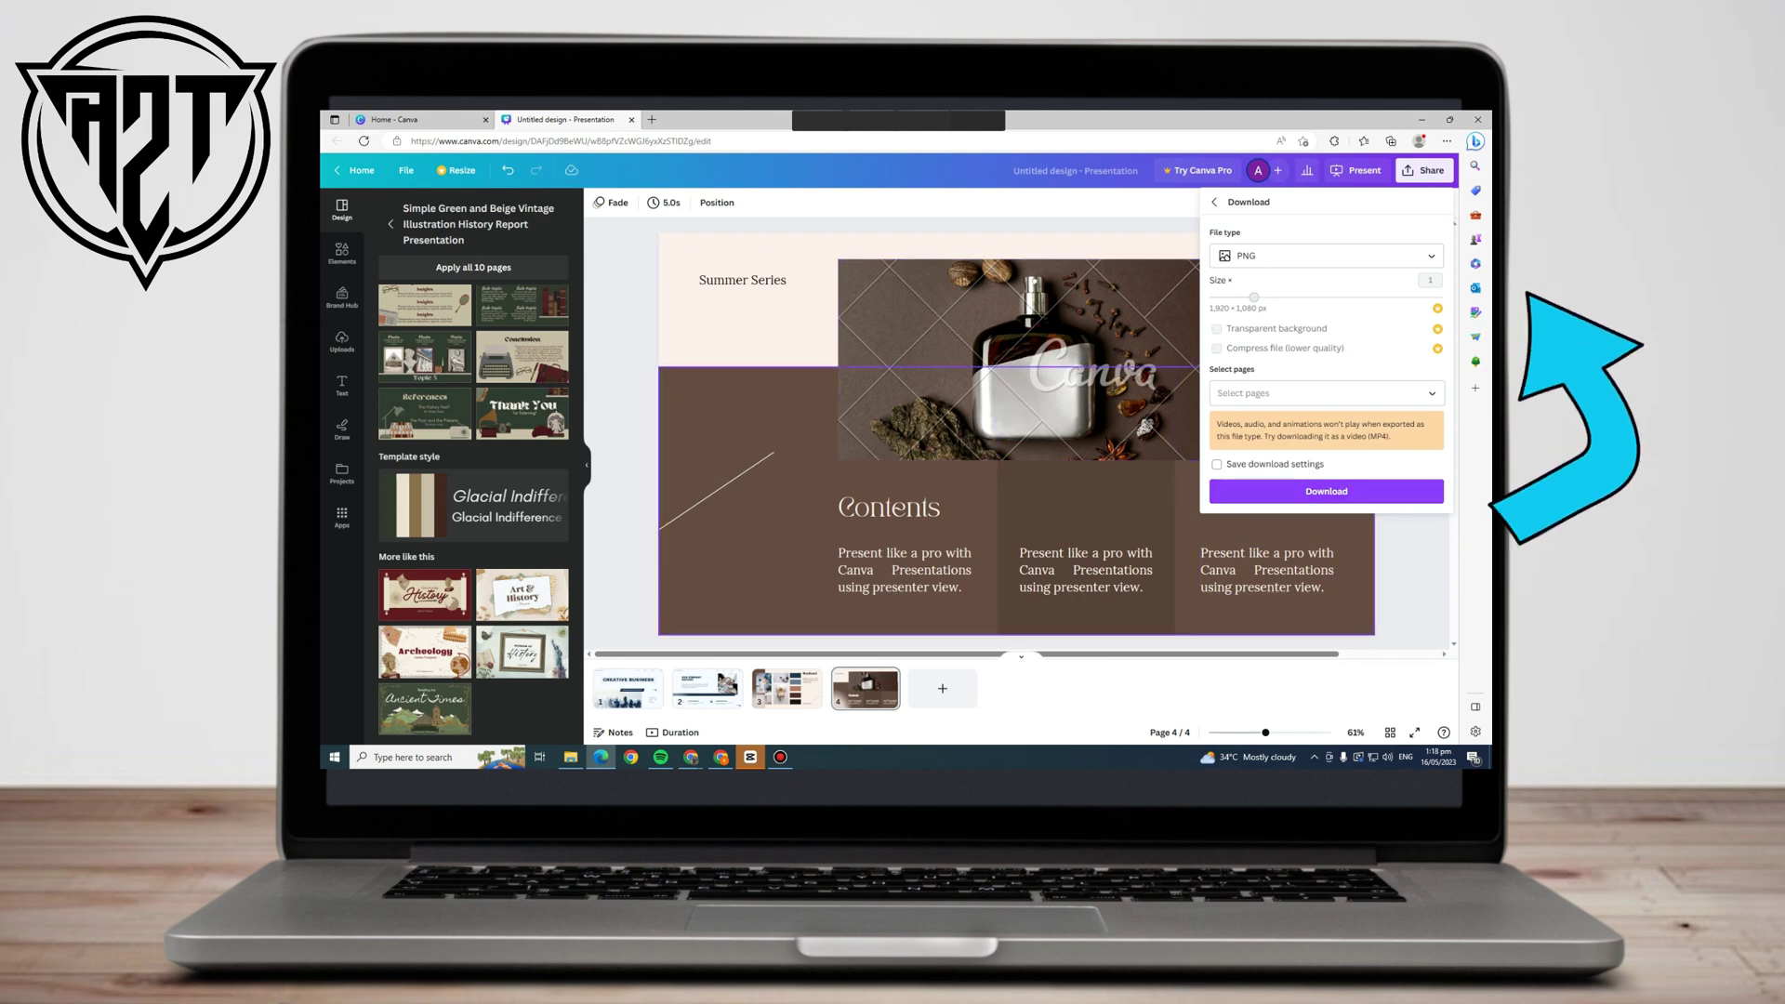
Try a Pro-only download option, dismiss the upgrade offer and close the download settings
{"action": "left_click", "coordinate": [1326, 255]}
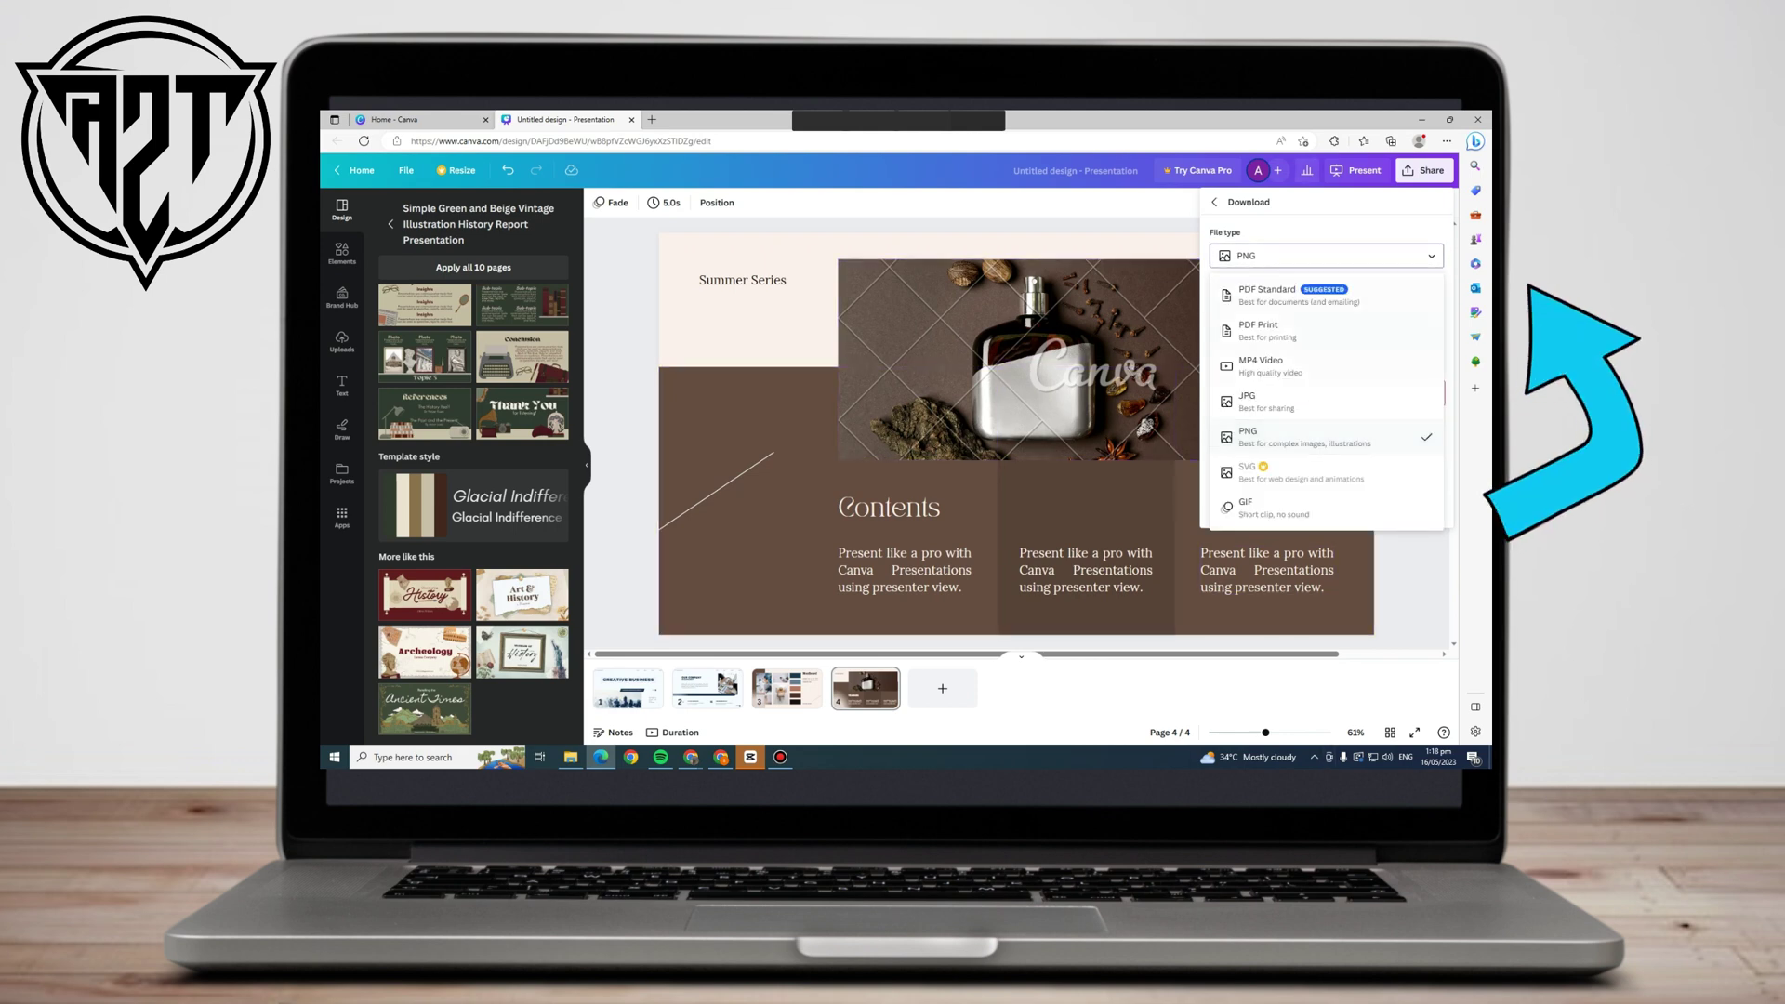
{"action": "left_click", "coordinate": [1301, 472]}
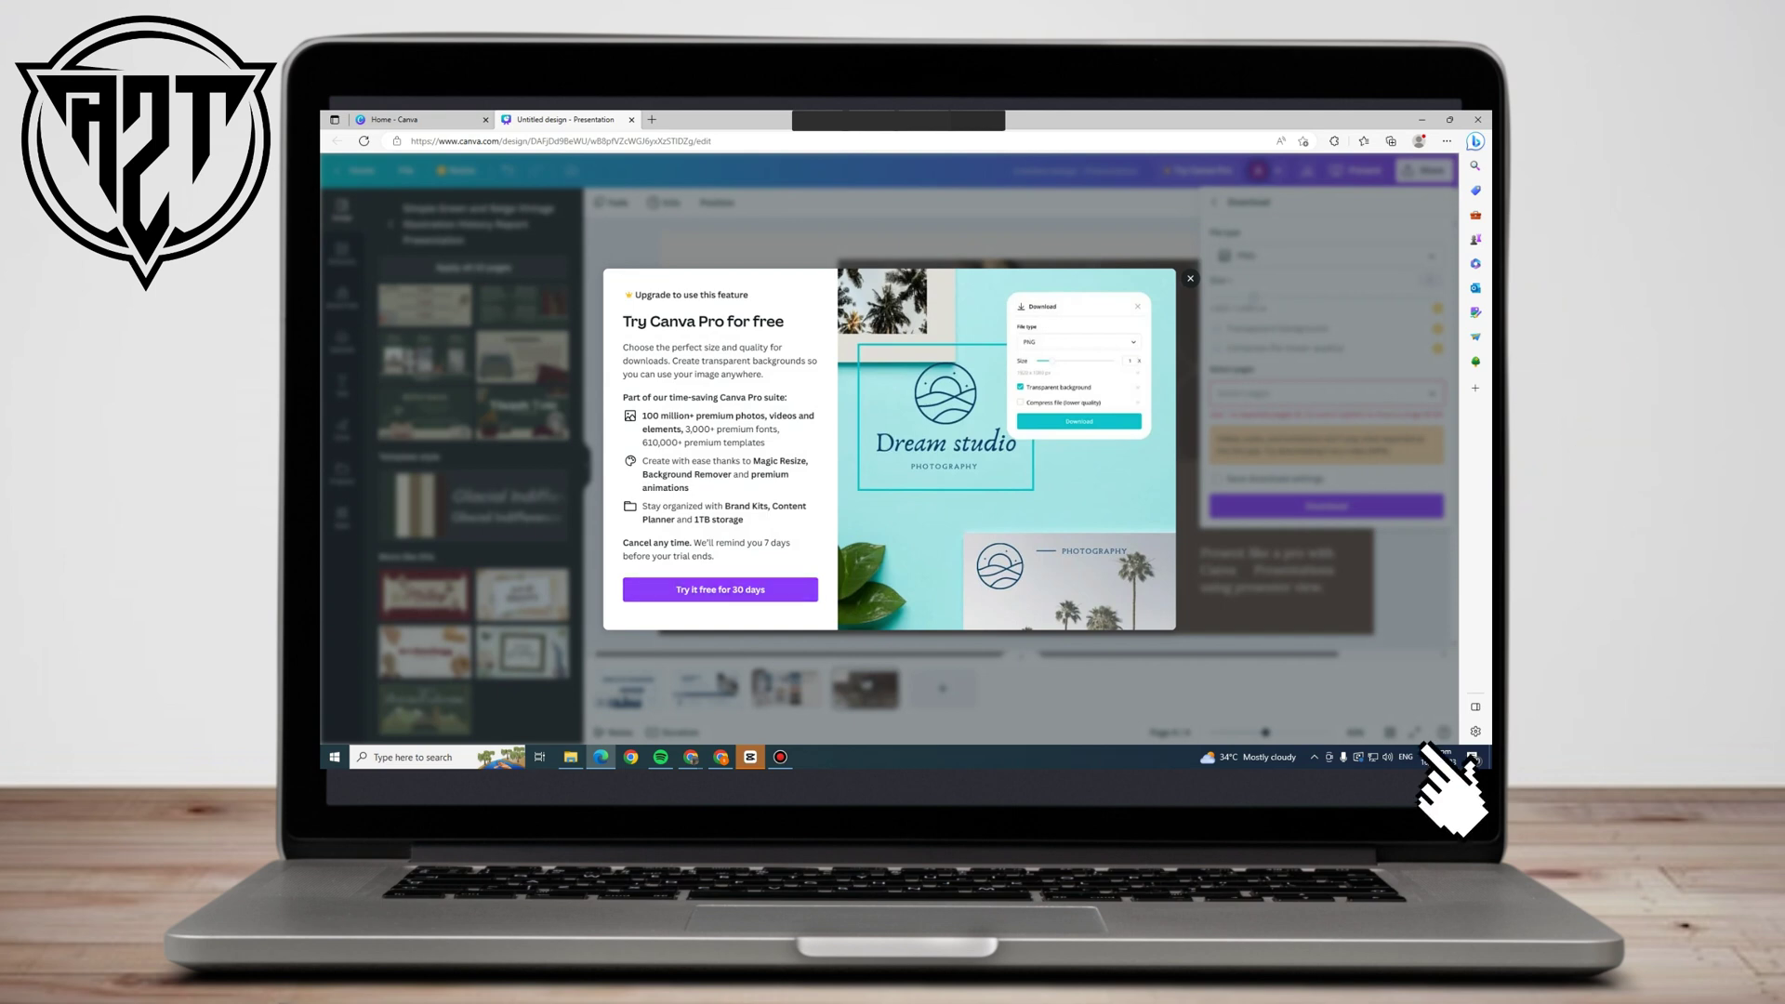
{"action": "left_click", "coordinate": [1190, 278]}
{"action": "left_click", "coordinate": [622, 372]}
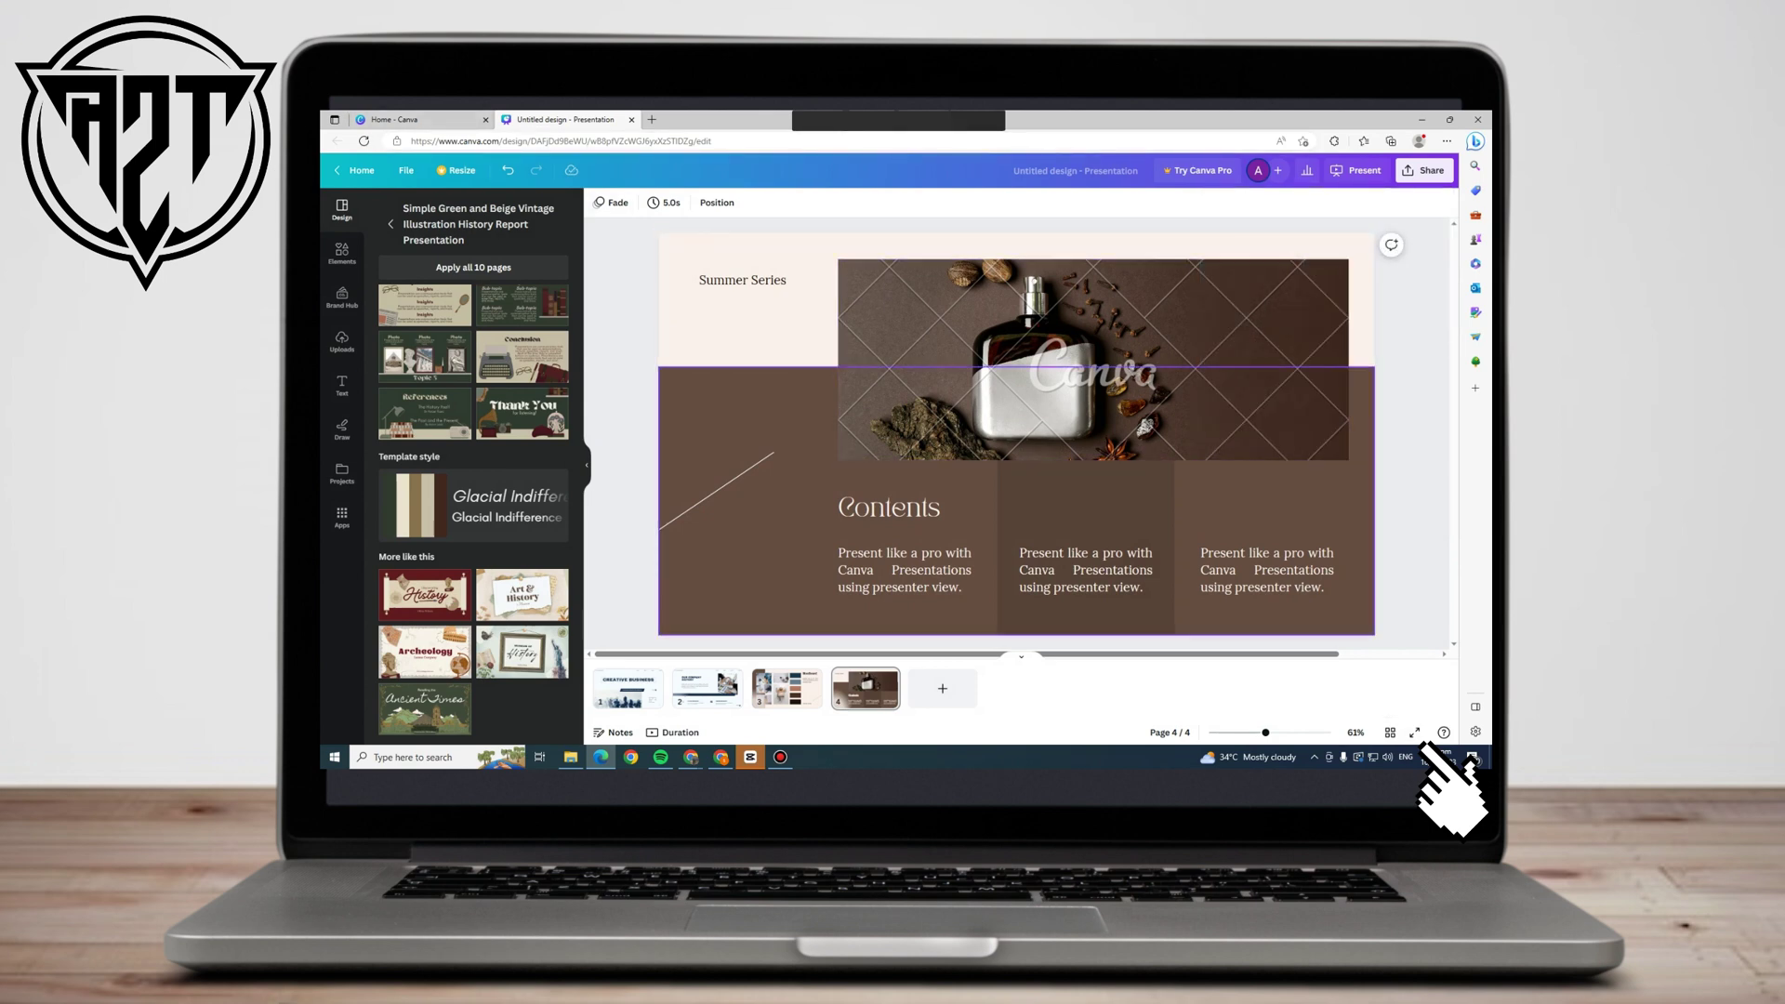
Show page 4 full screen, copy the screen to the clipboard and return to the editor
{"action": "left_click", "coordinate": [1414, 732]}
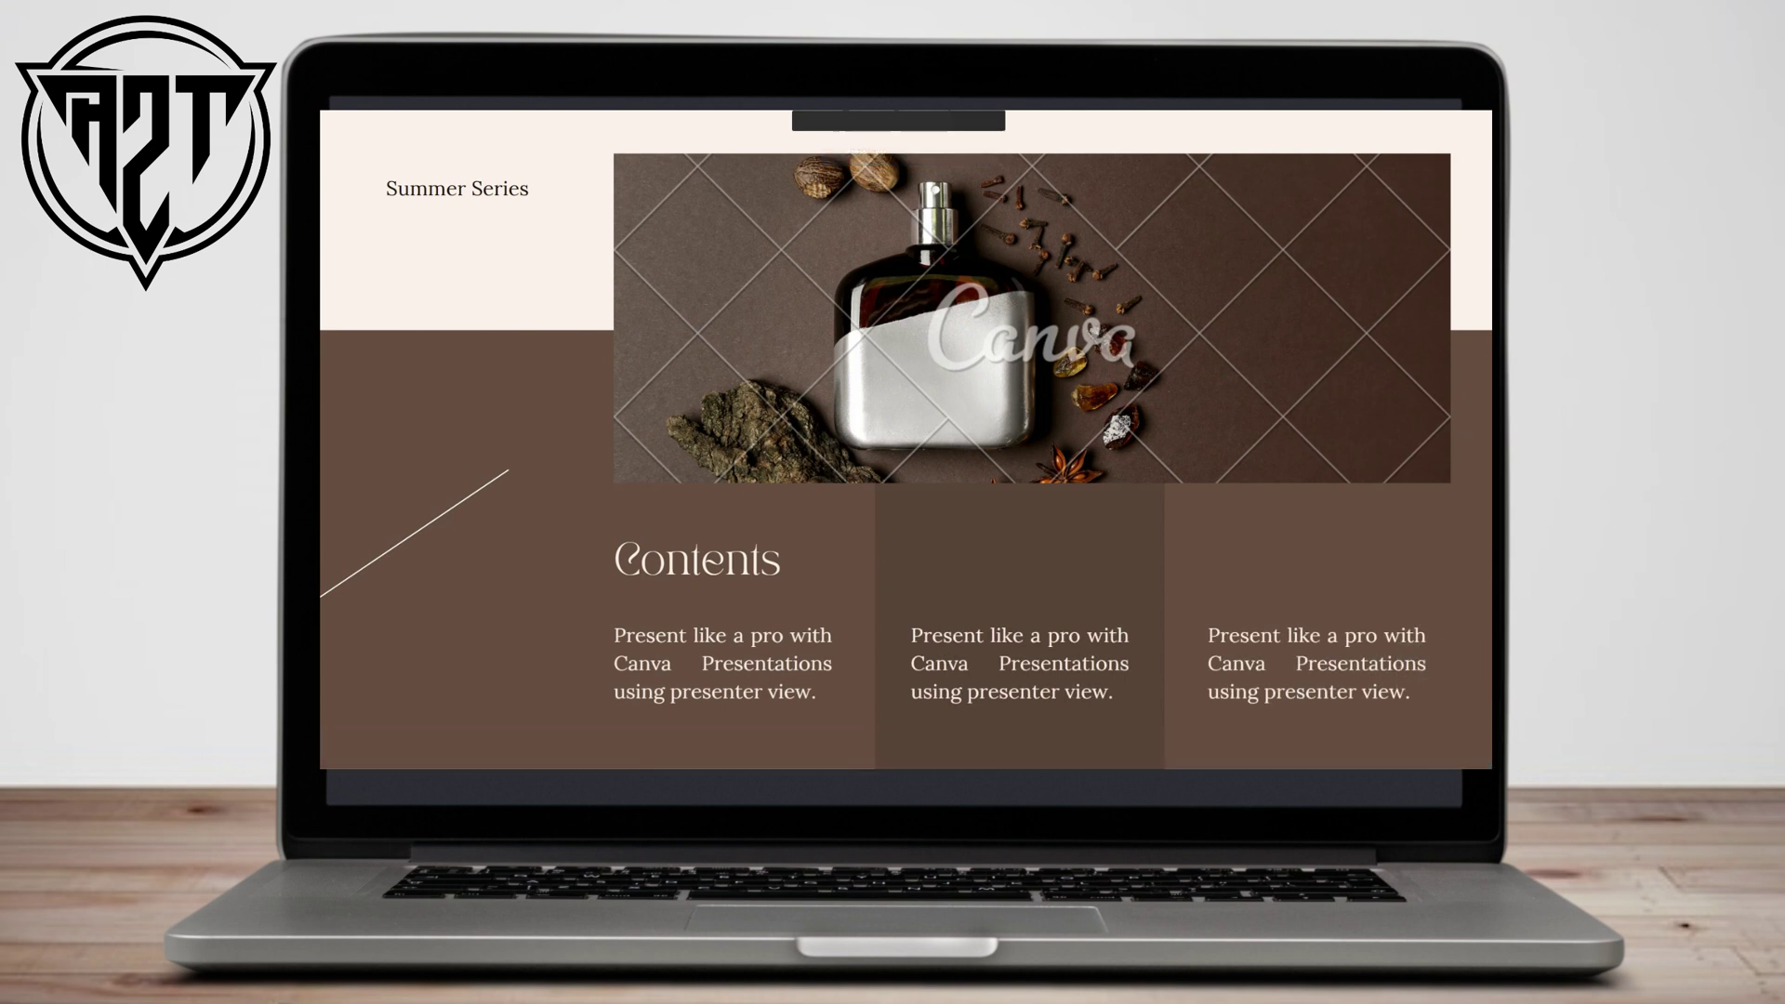
{"action": "key", "text": "Escape"}
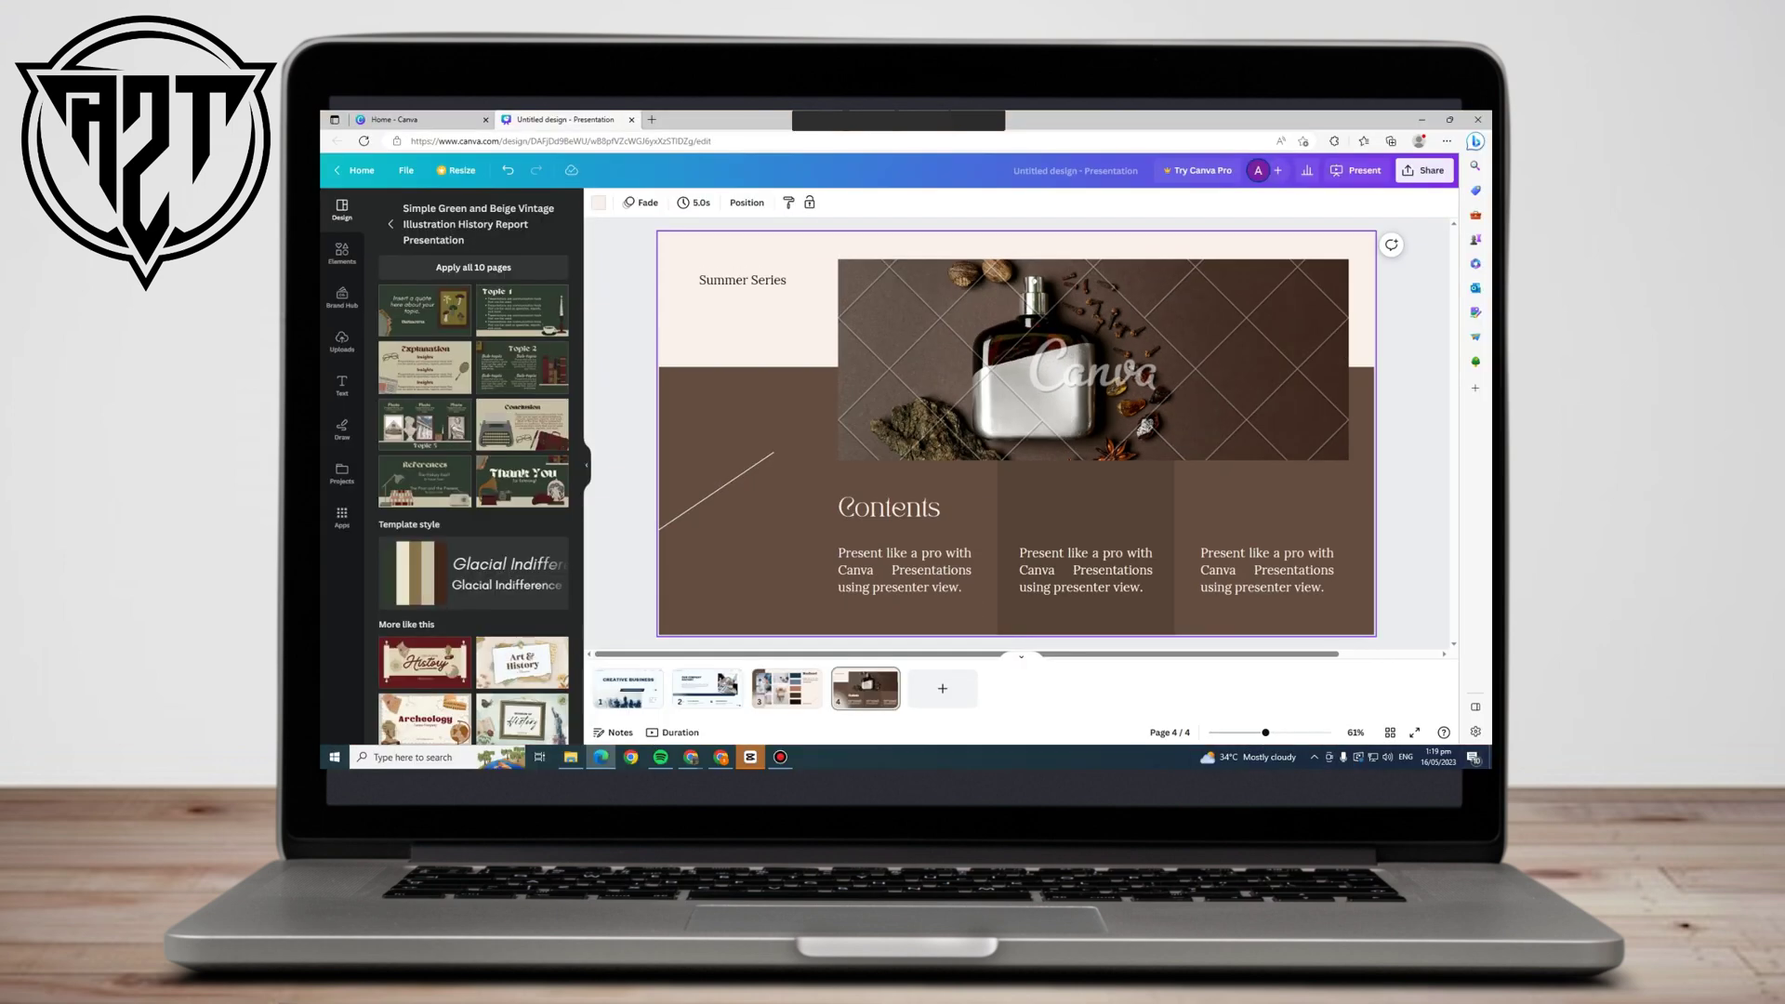
Open Paint and paste the captured page onto the canvas
{"action": "left_click", "coordinate": [383, 757]}
{"action": "type", "text": "paint"}
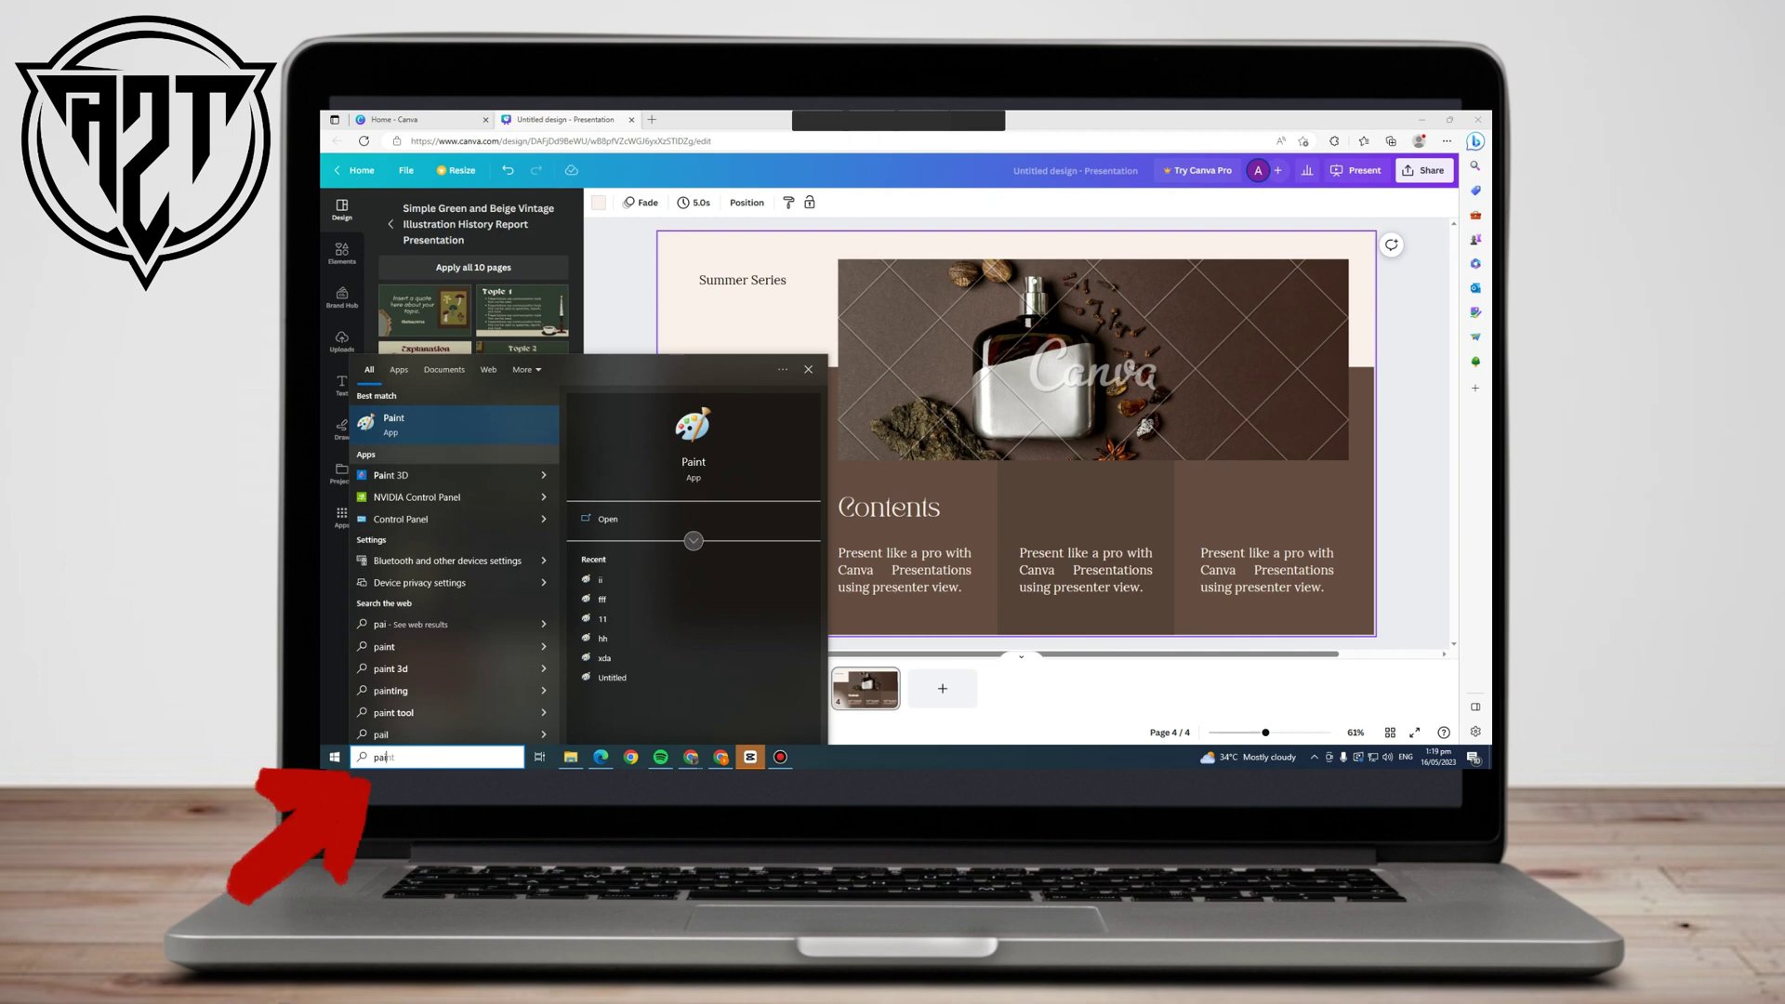
{"action": "left_click", "coordinate": [453, 424]}
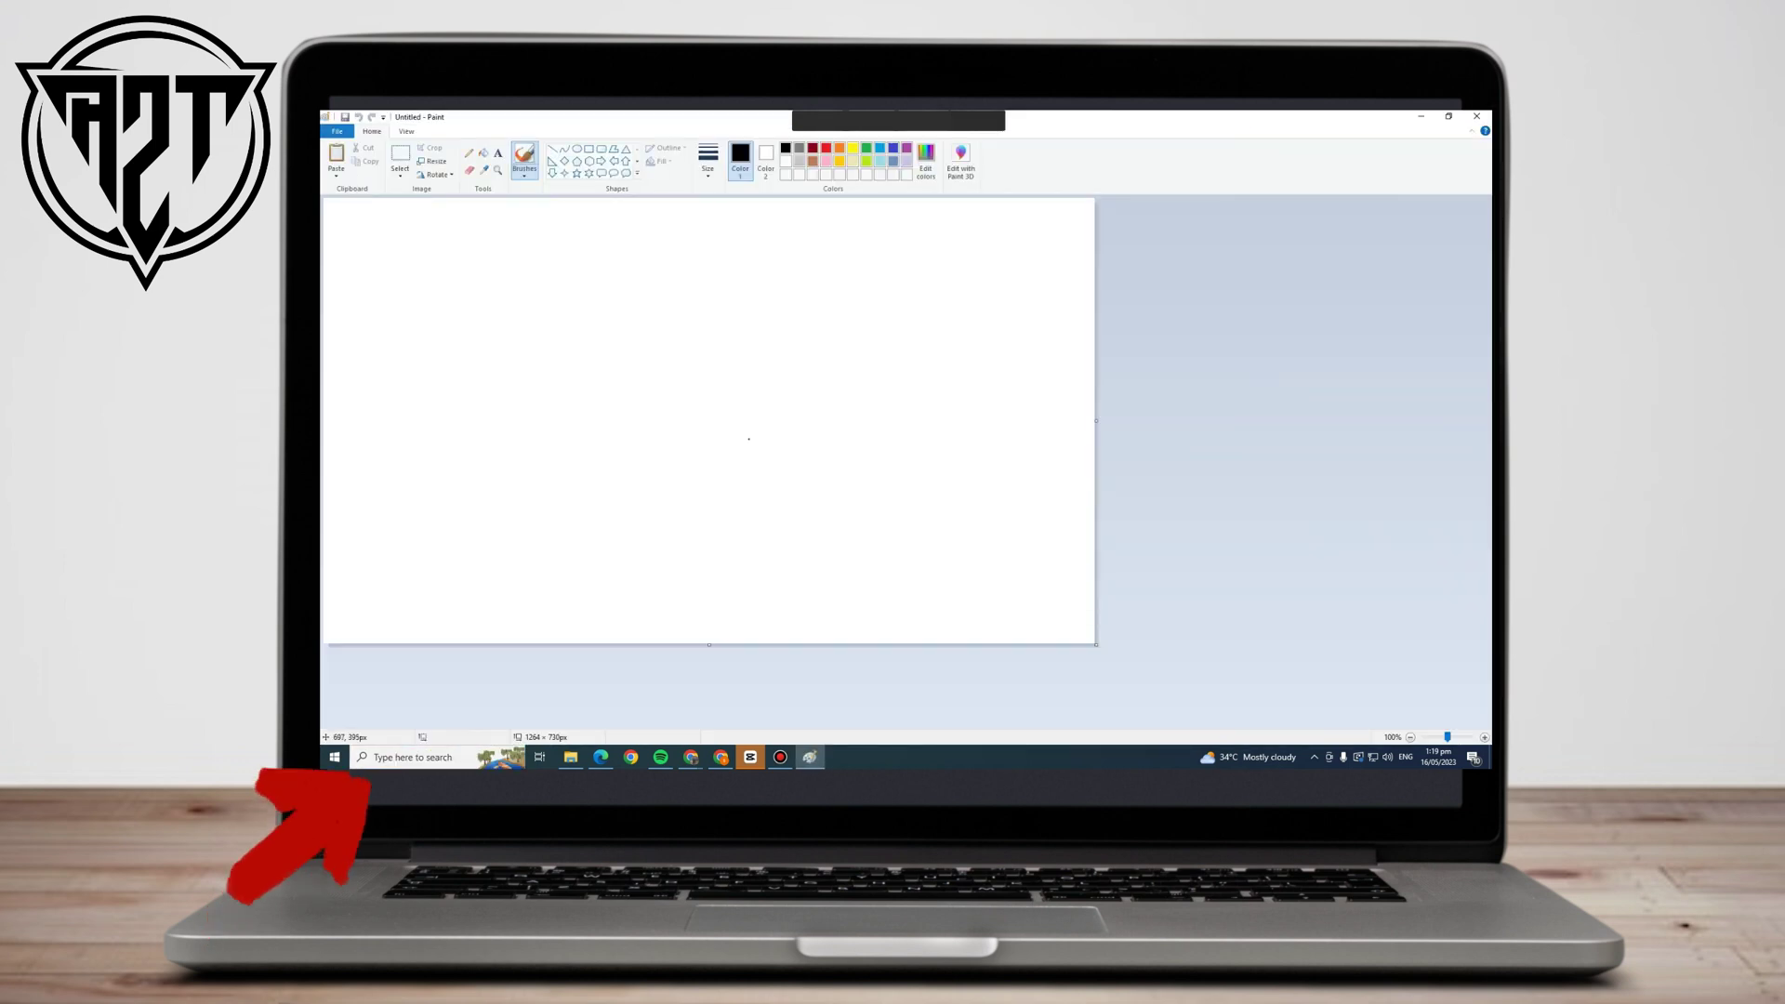
{"action": "key", "text": "ctrl+v"}
{"action": "left_click", "coordinate": [1410, 738]}
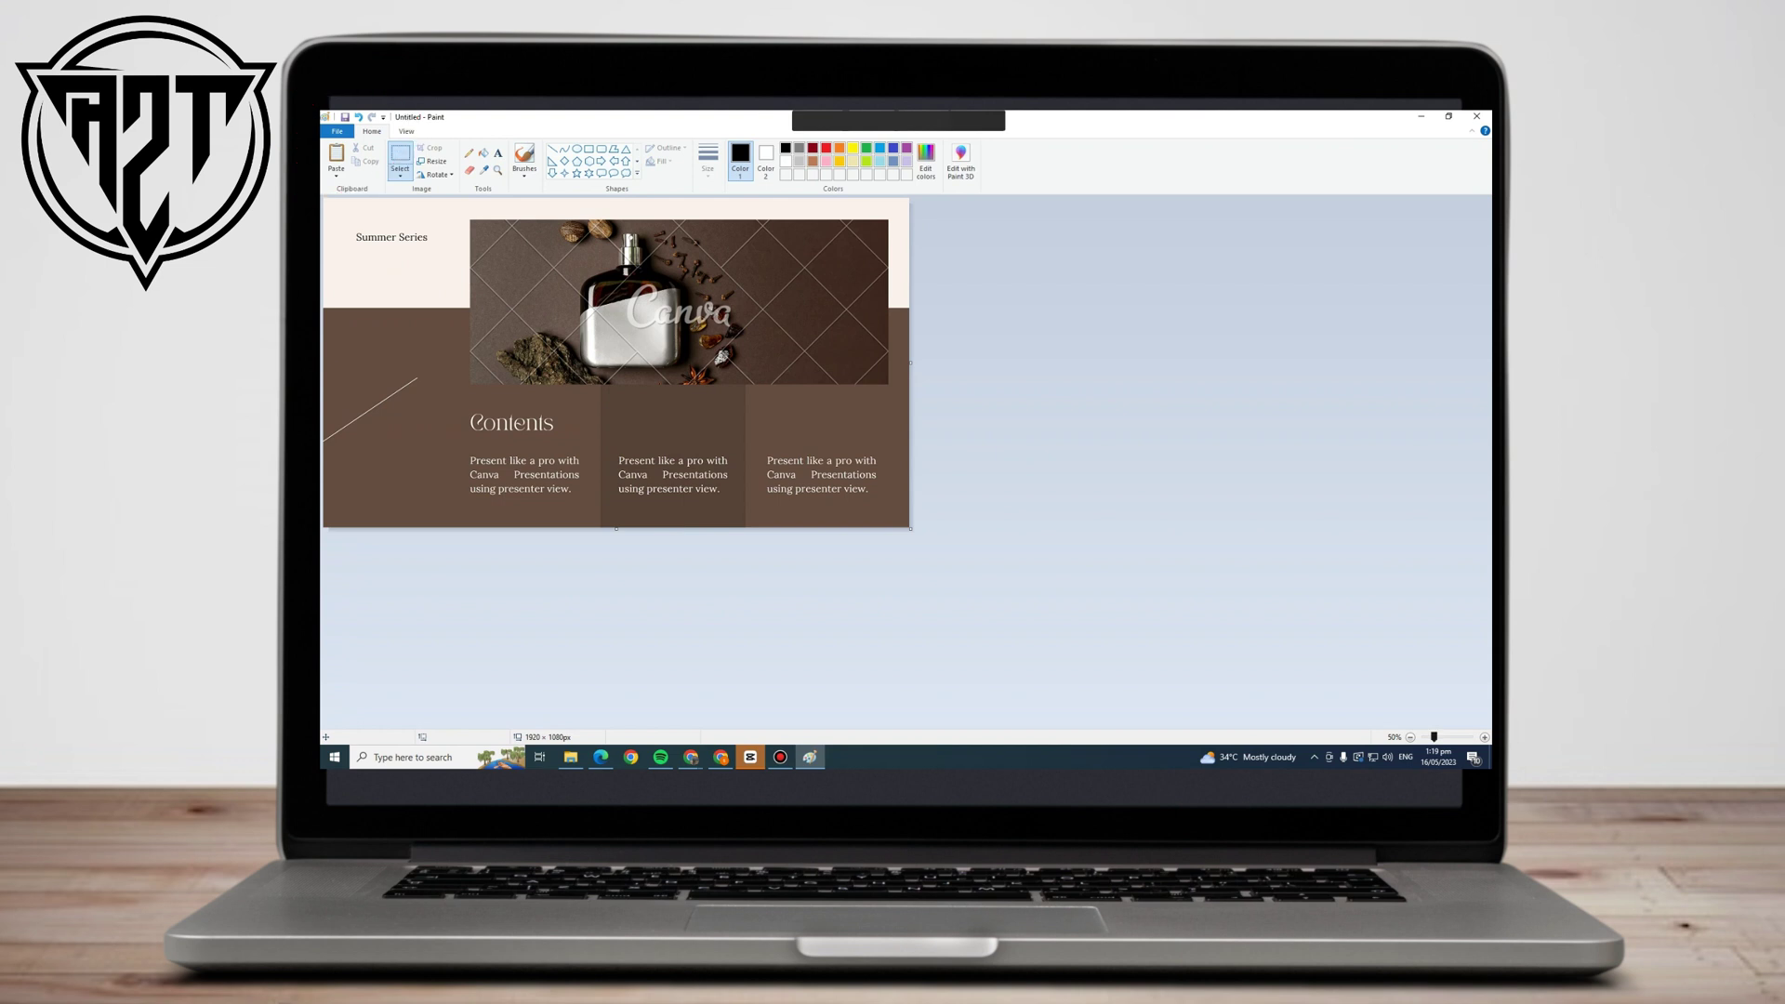
{"action": "key", "text": "ctrl+Page_Up"}
{"action": "key", "text": "ctrl+Page_Down"}
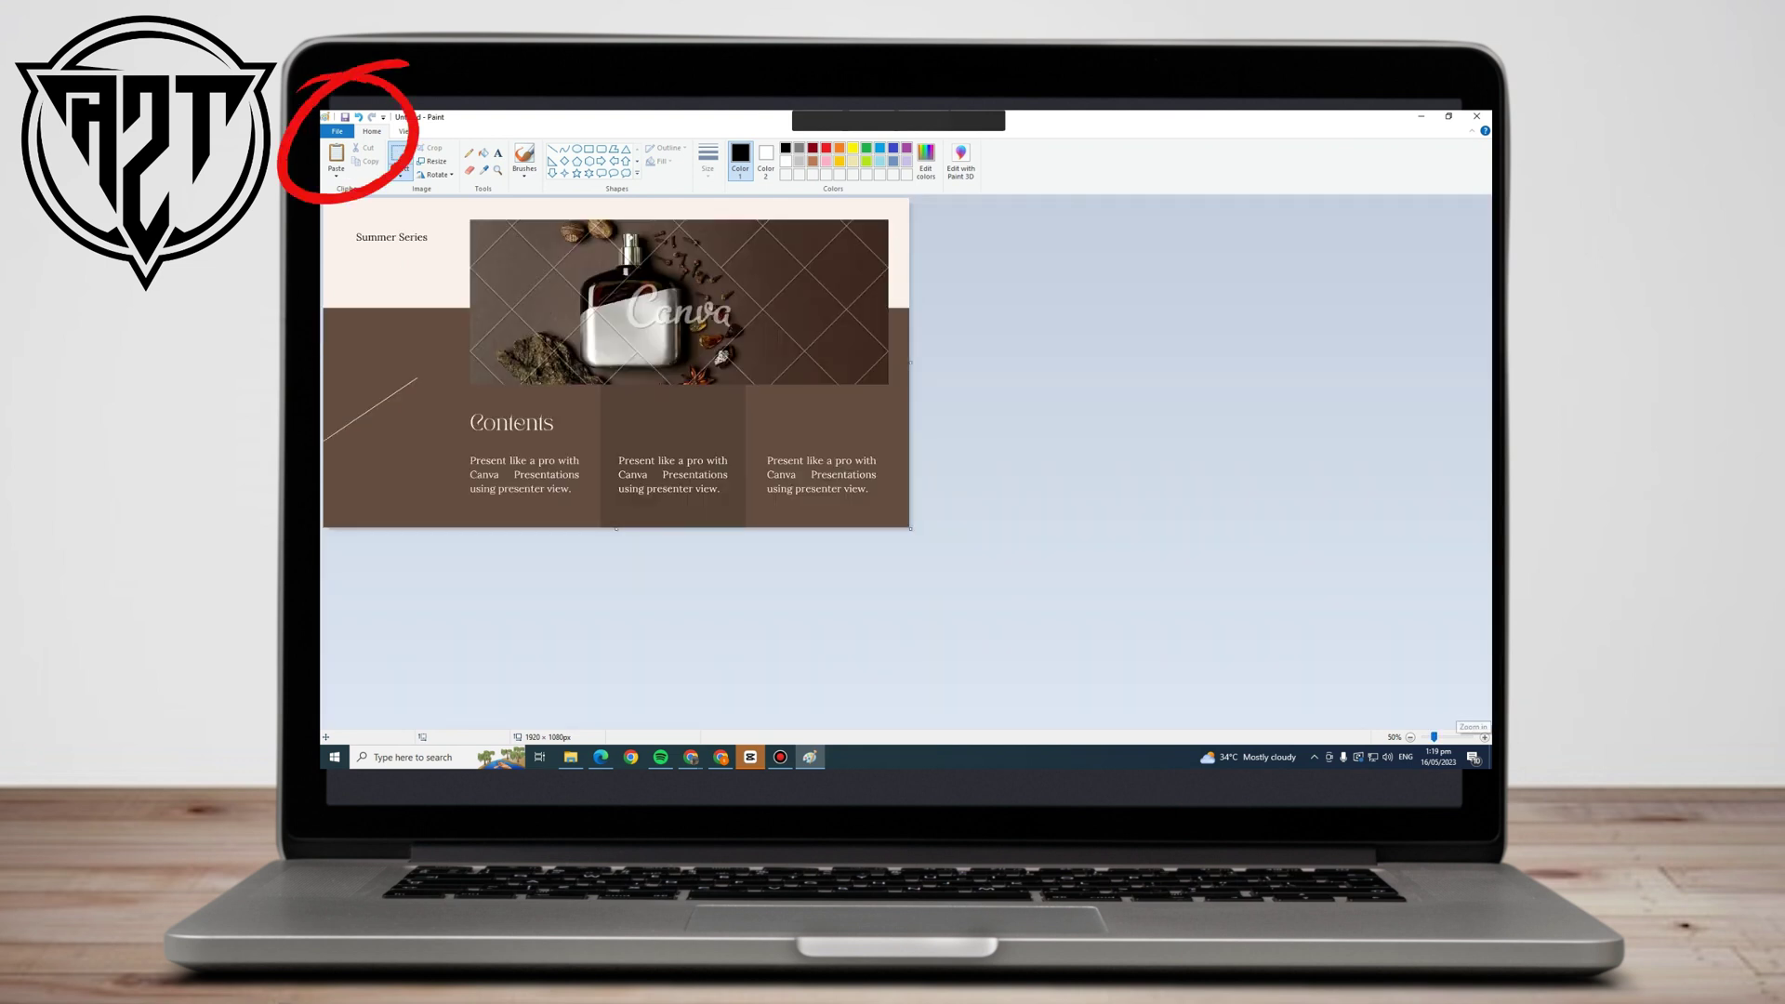
{"action": "key", "text": "ctrl+Page_Up"}
{"action": "key", "text": "ctrl+Page_Up"}
{"action": "key", "text": "ctrl+Page_Down"}
{"action": "key", "text": "ctrl+Page_Down"}
Save the pasted page as a PNG picture named Canva in the Pictures folder
{"action": "left_click", "coordinate": [337, 131]}
{"action": "mouse_move", "coordinate": [385, 232]}
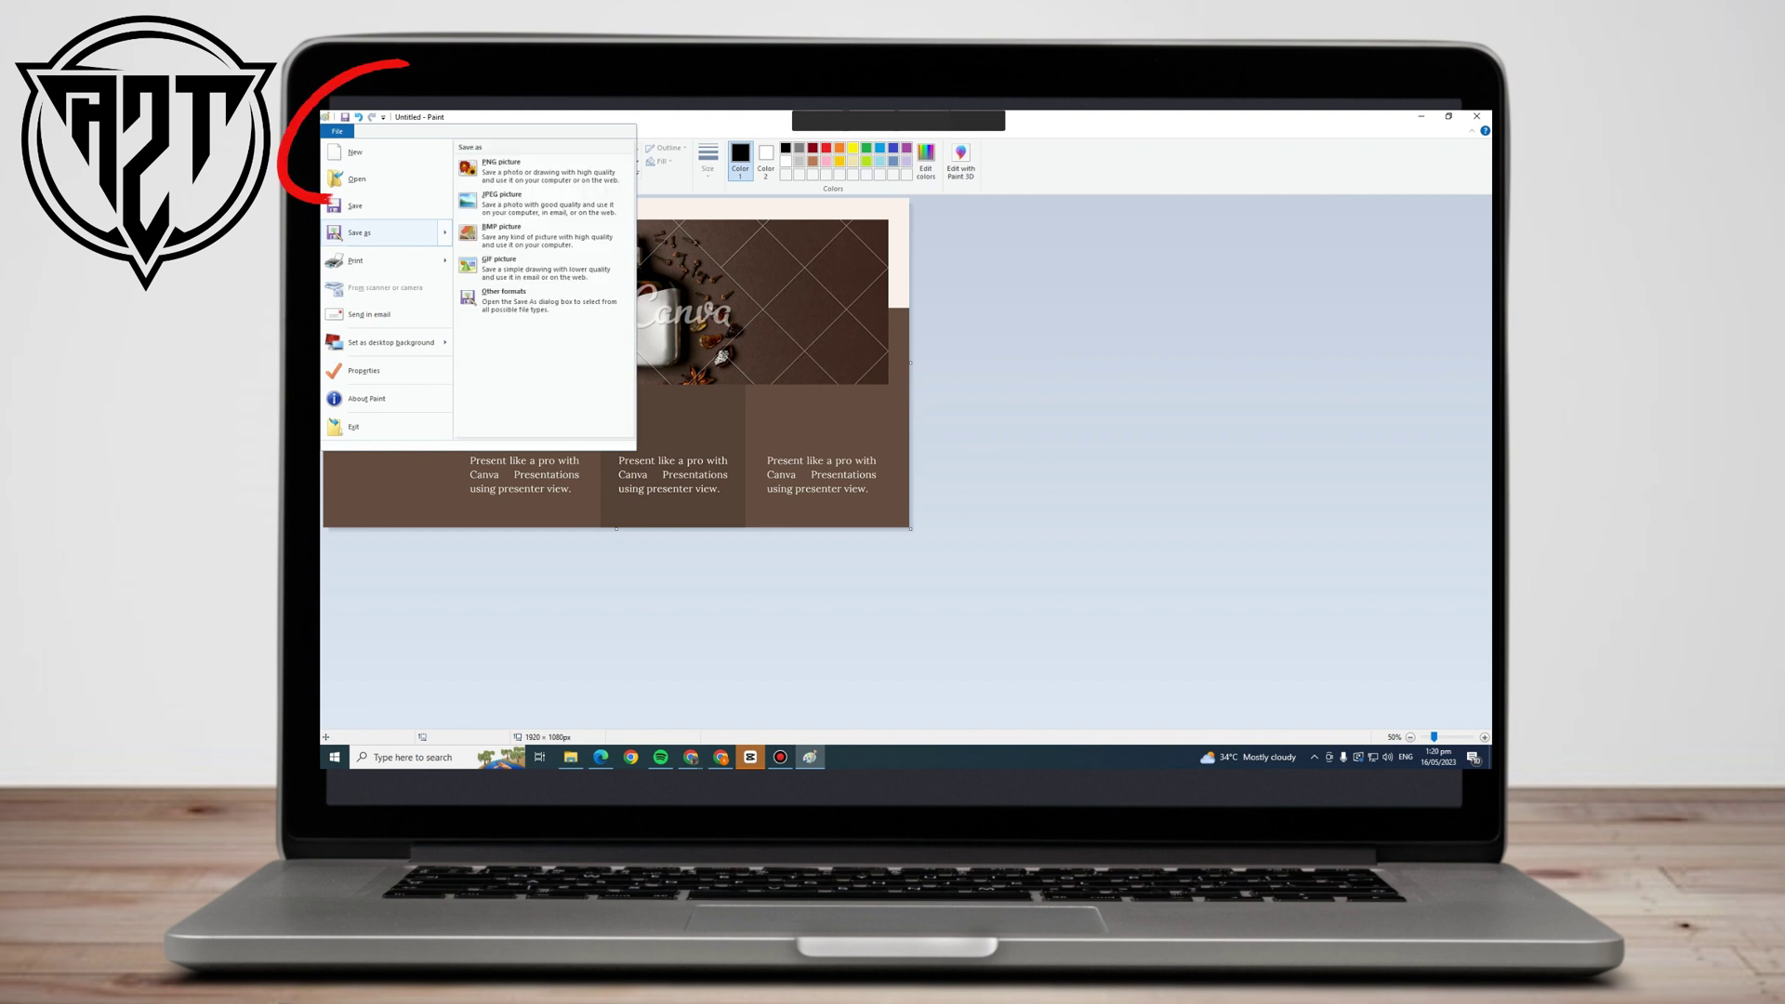
{"action": "key", "text": "p"}
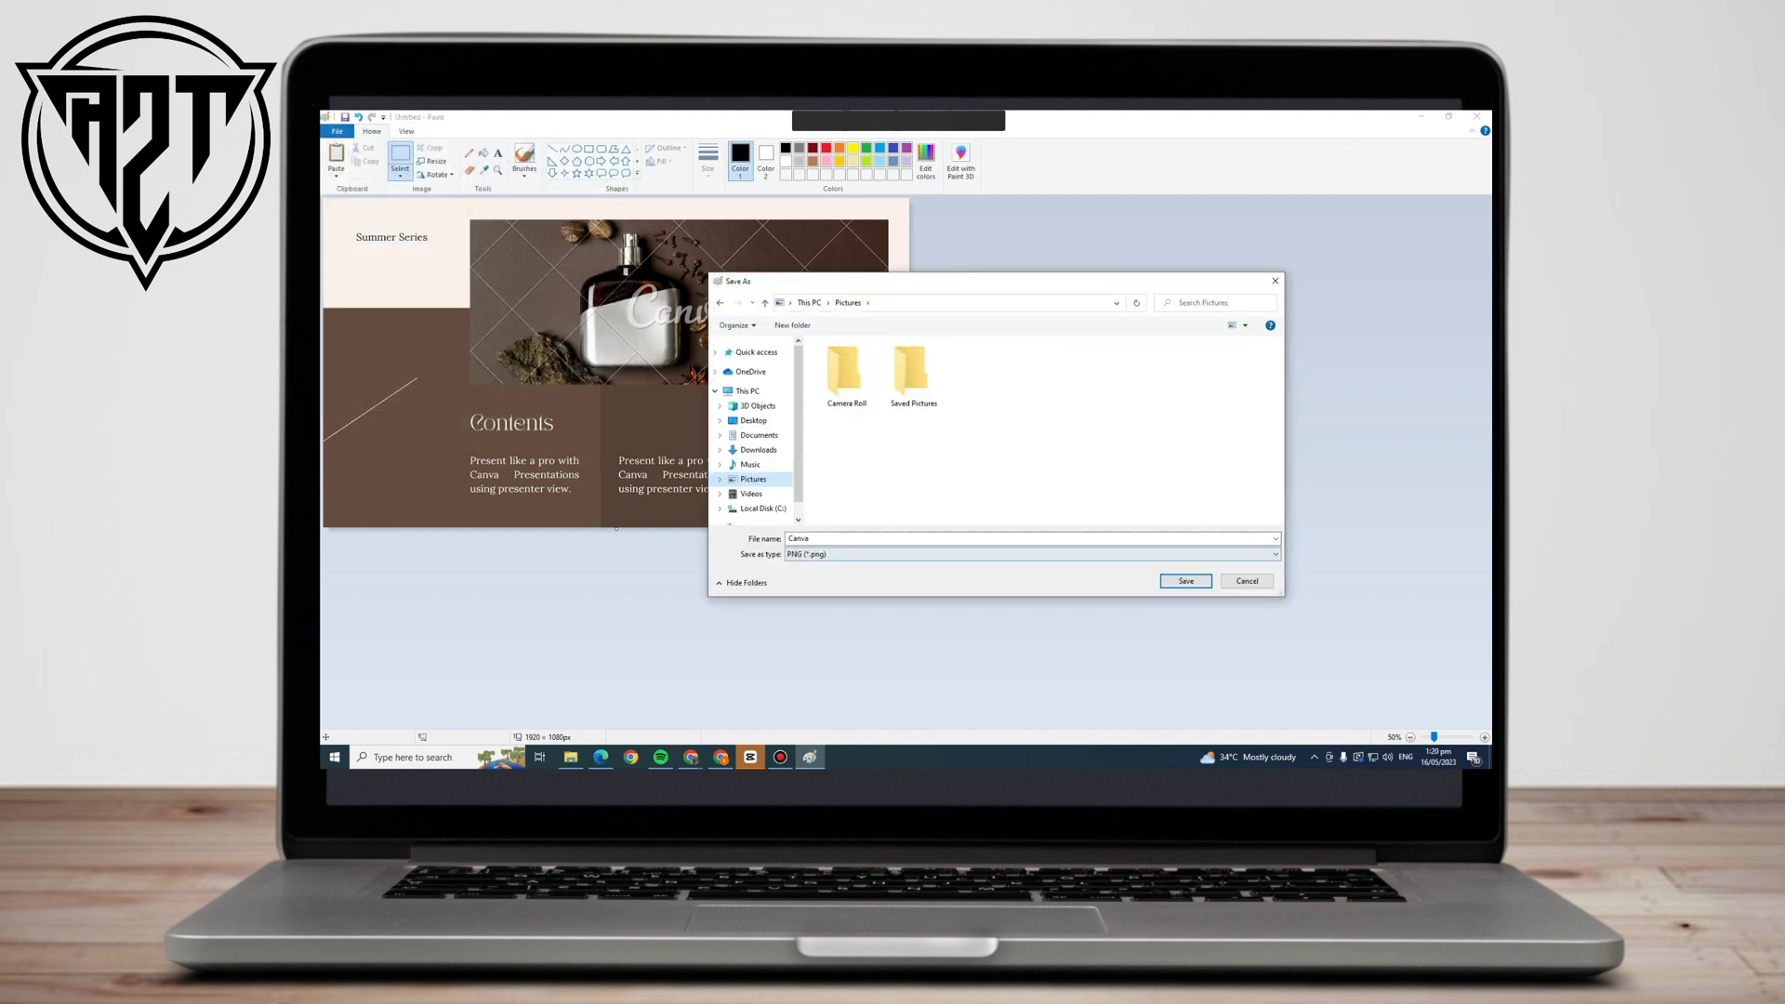
{"action": "key", "text": "Return"}
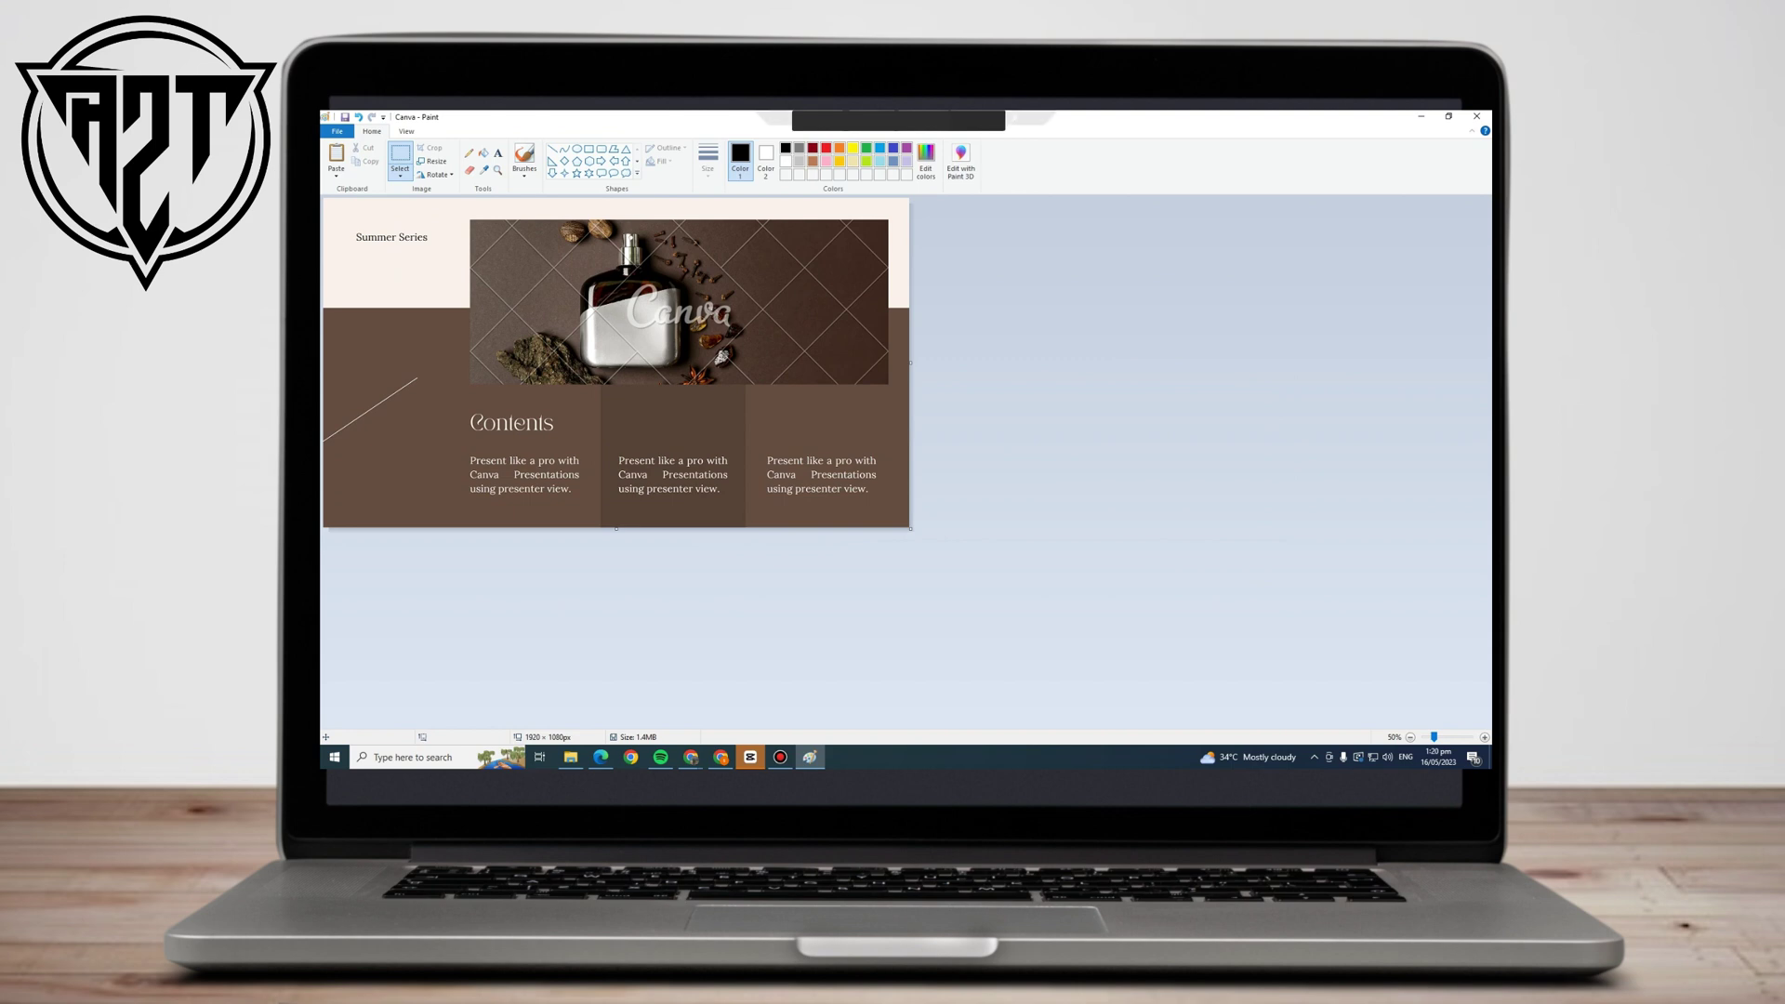
Switch to the Edge browser, search for google in a new tab and open the Google homepage
{"action": "key", "text": "alt+Tab"}
{"action": "key", "text": "ctrl+t"}
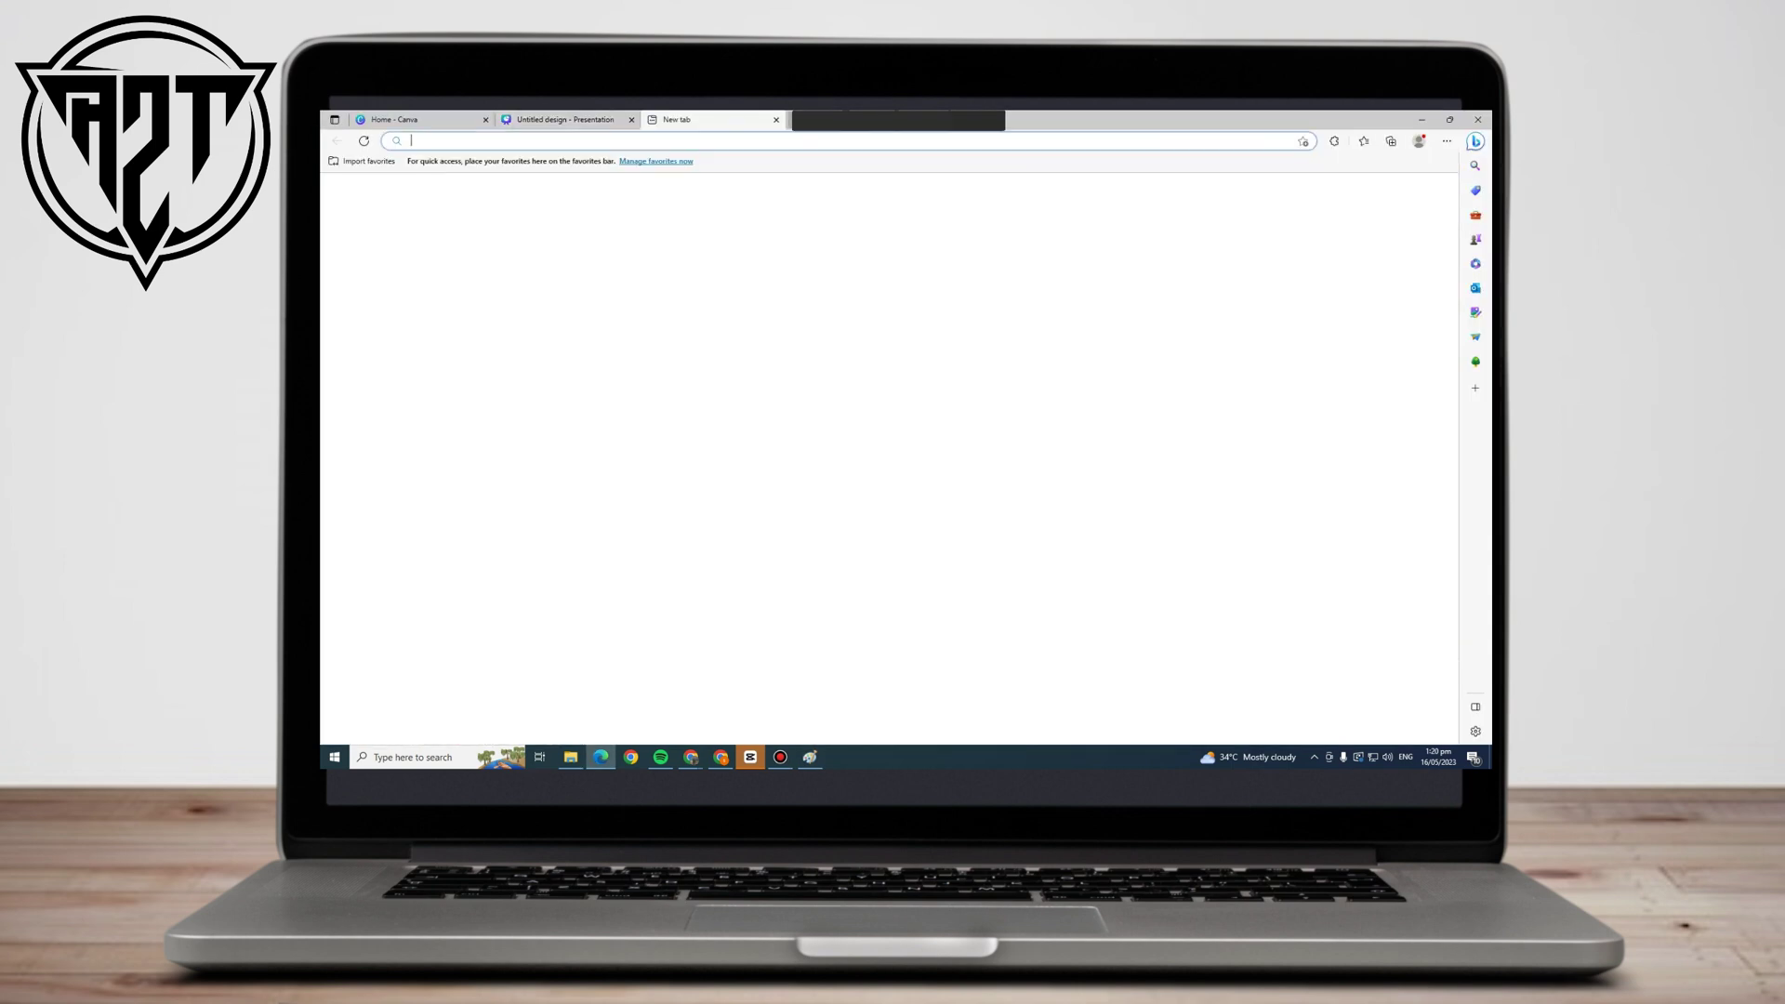
{"action": "type", "text": "google"}
{"action": "key", "text": "Return"}
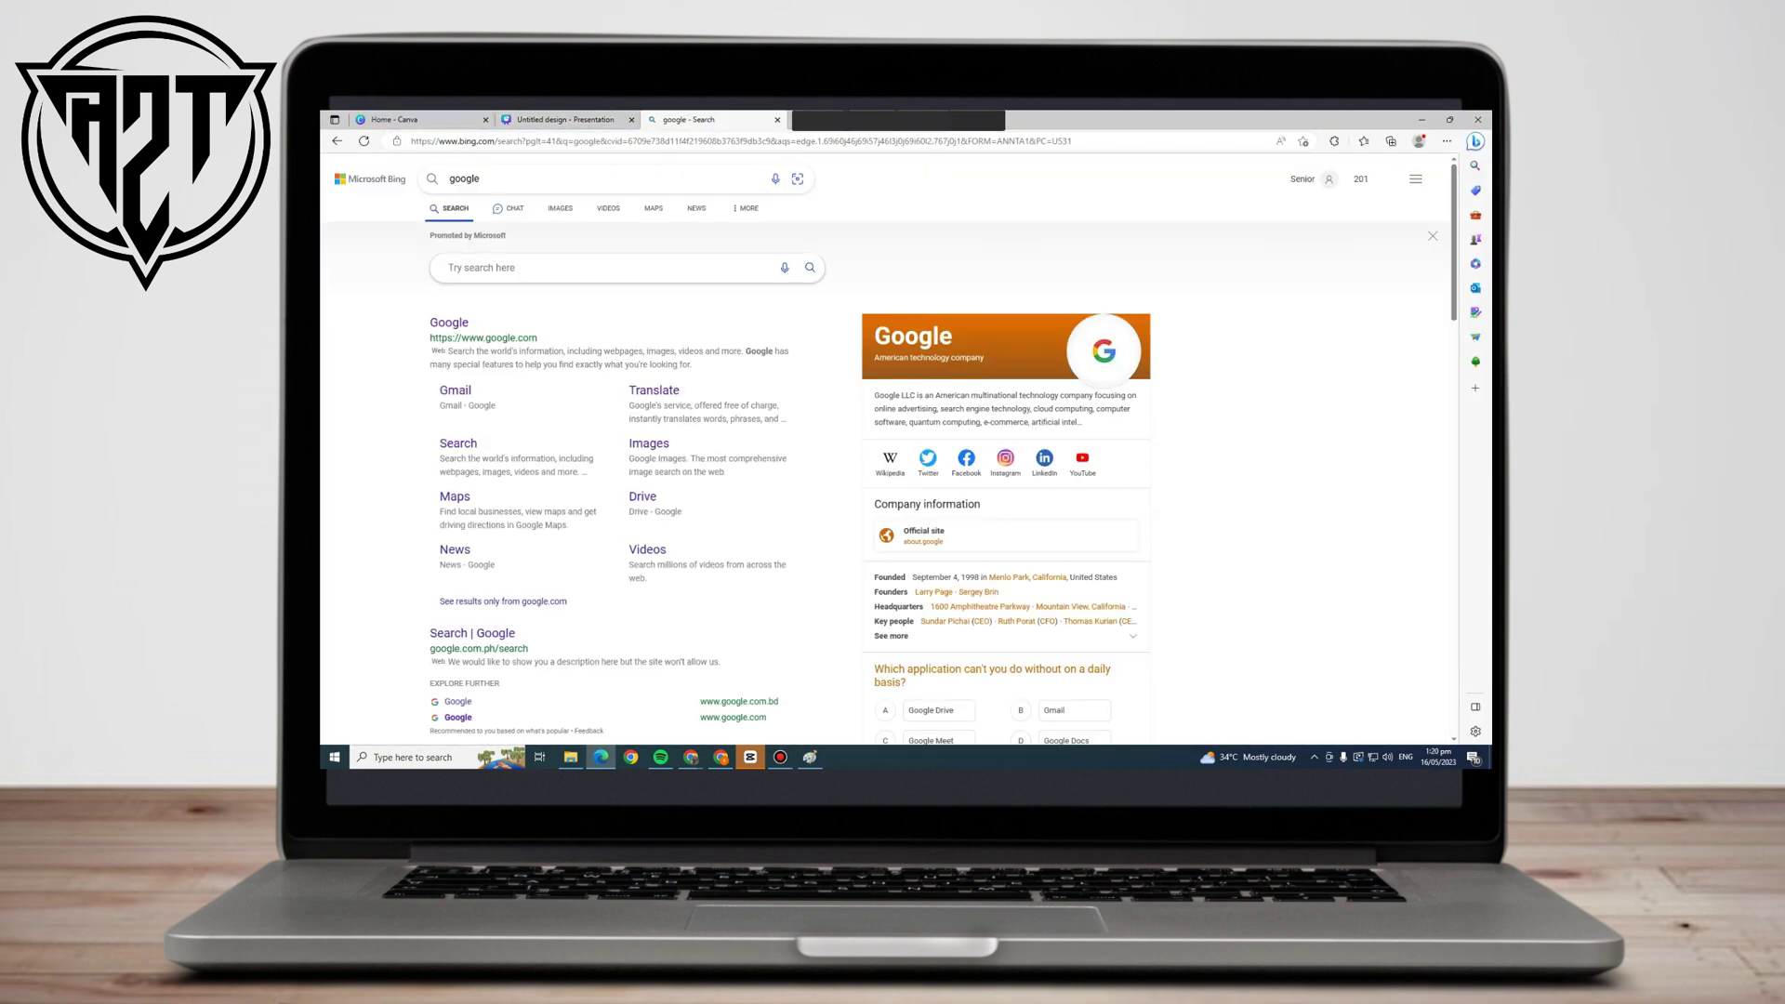
{"action": "left_click", "coordinate": [449, 323]}
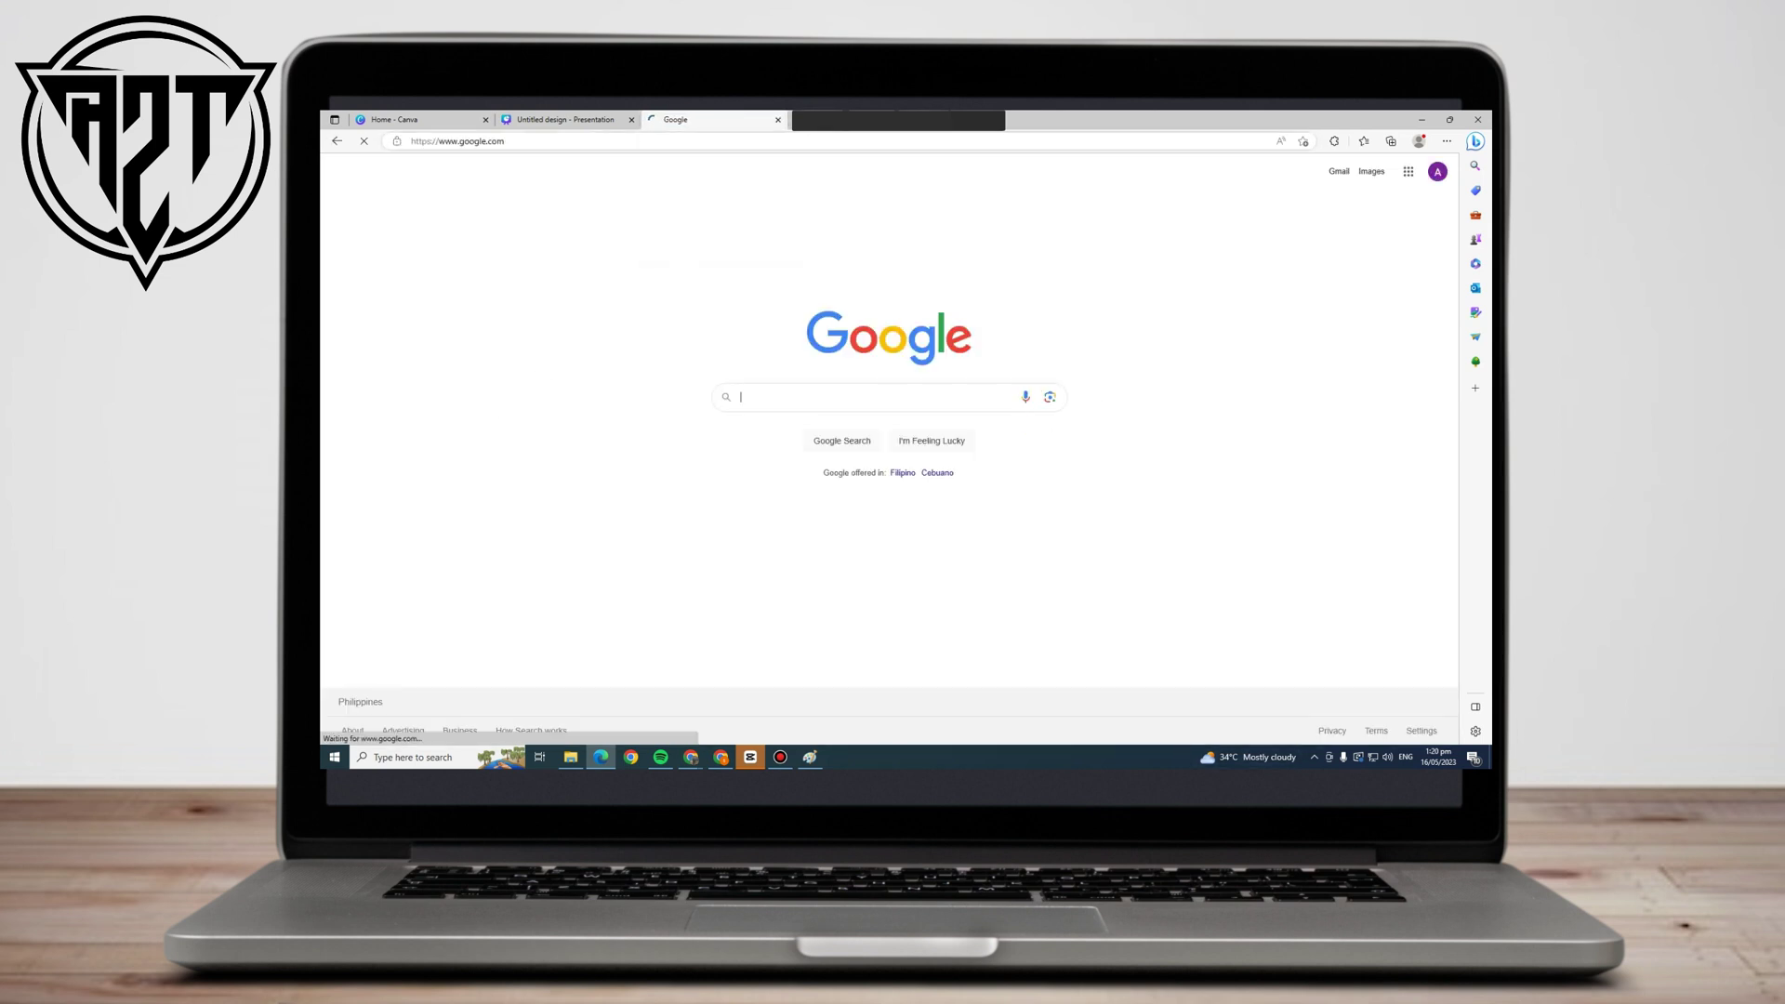
Run a Google Lens image search with the Canva picture from the Pictures folder
{"action": "left_click", "coordinate": [1049, 397]}
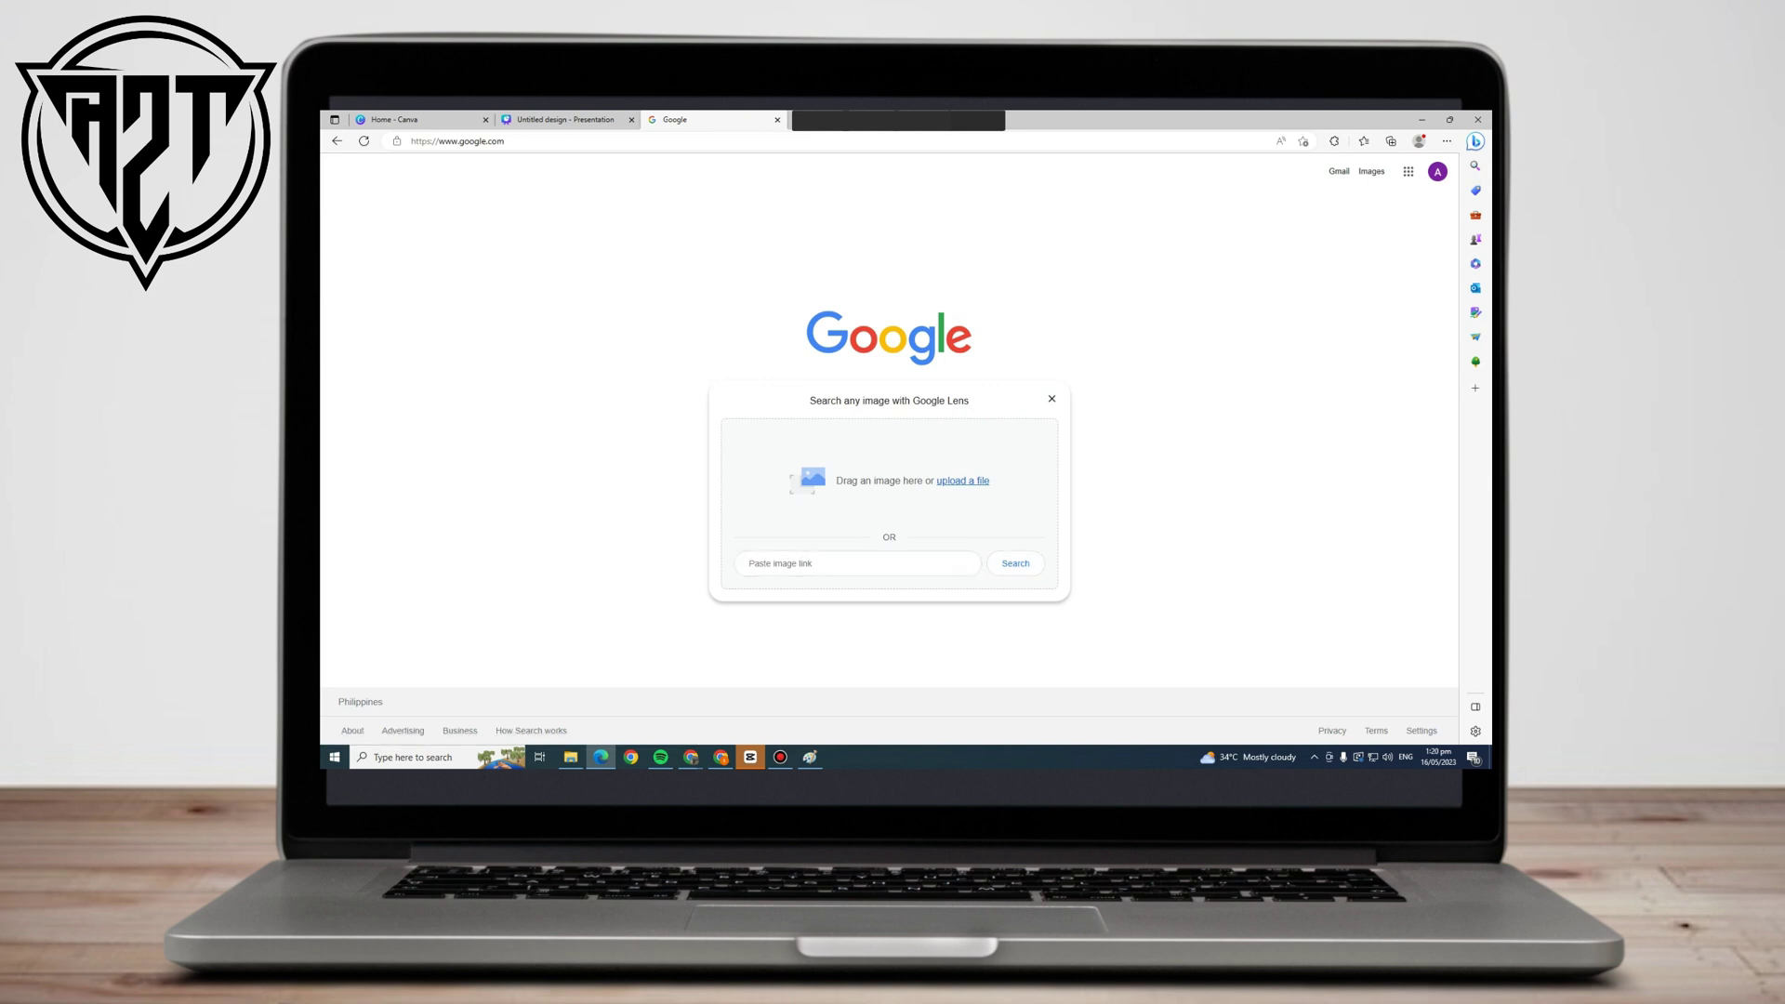
{"action": "left_click", "coordinate": [962, 481]}
{"action": "left_click", "coordinate": [597, 216]}
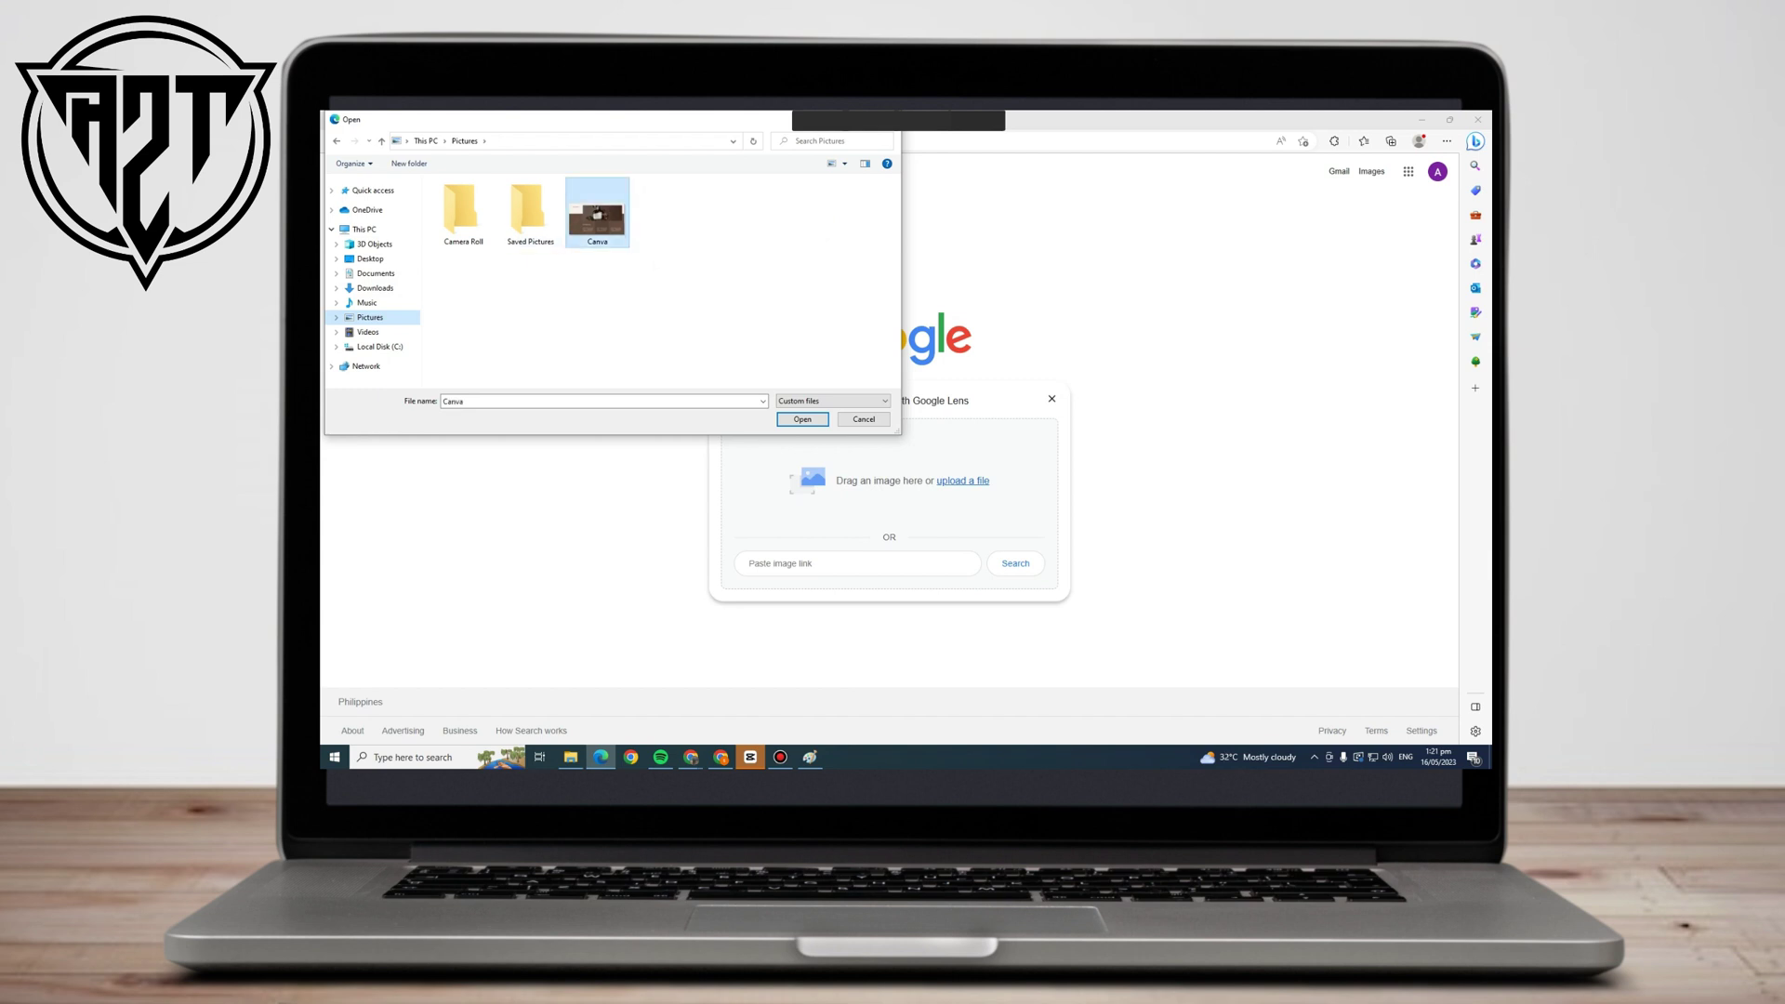
{"action": "left_click", "coordinate": [806, 421]}
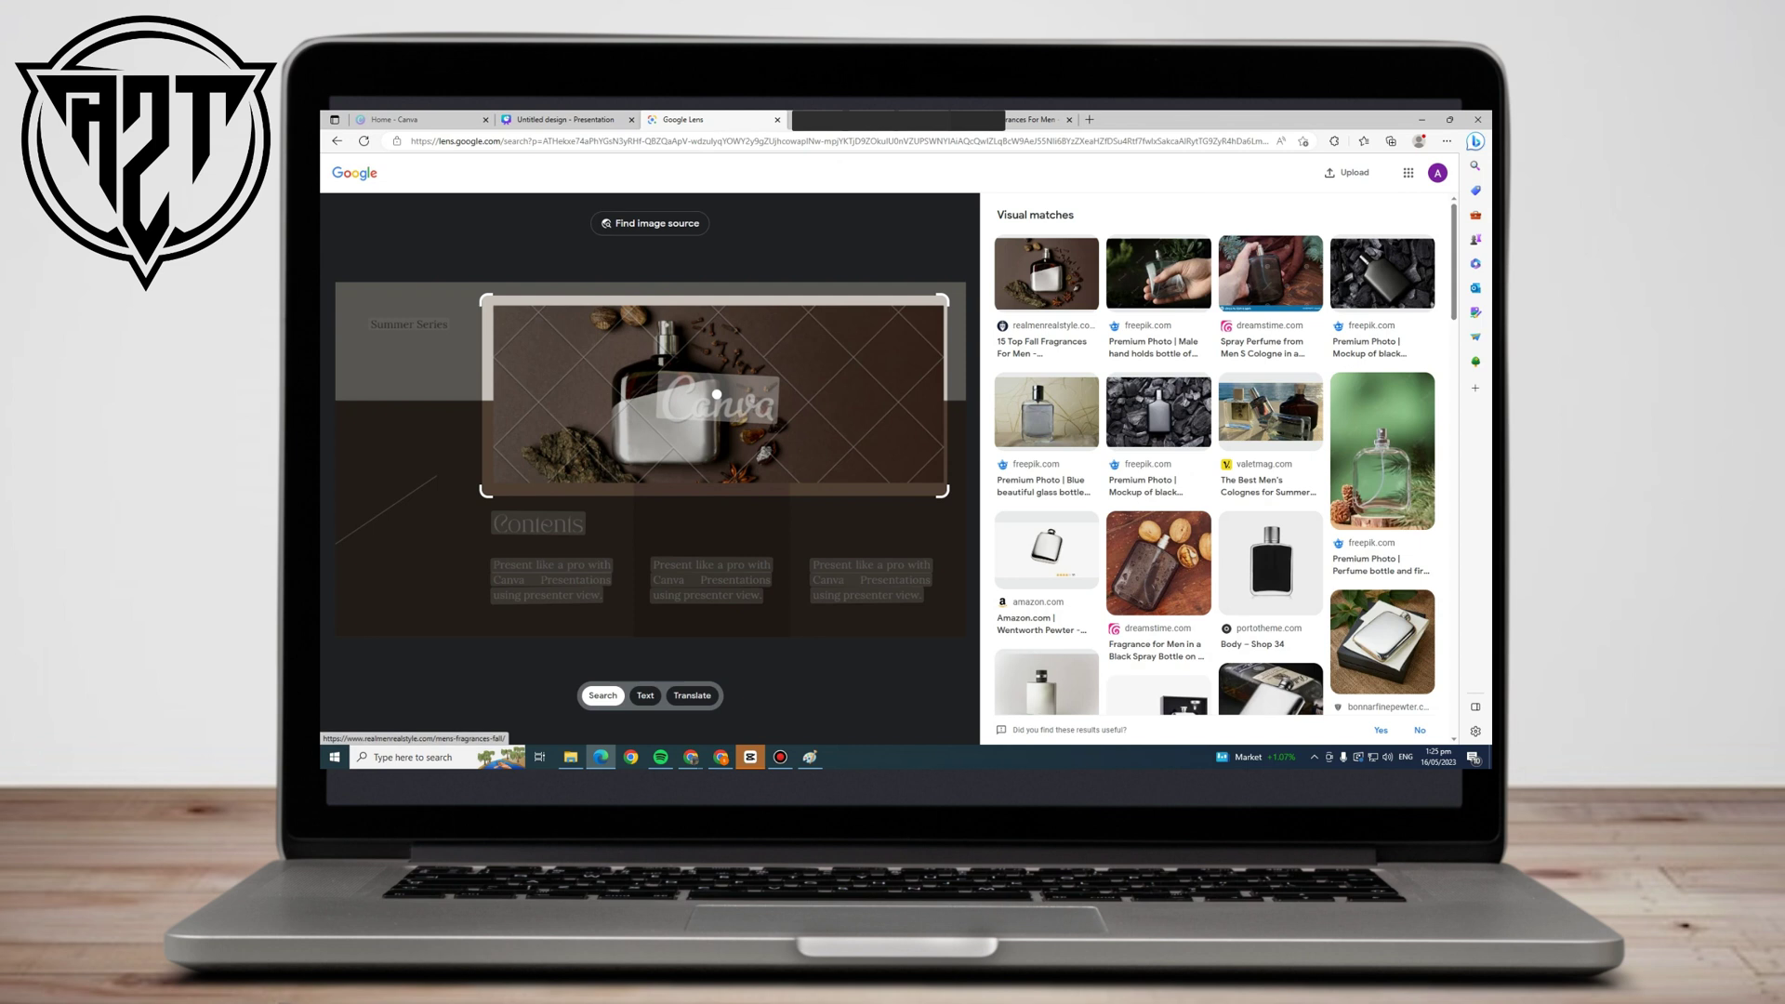
Open the realmenrealstyle visual match and look through its fall fragrances article for the perfume photo
{"action": "left_click", "coordinate": [1041, 340]}
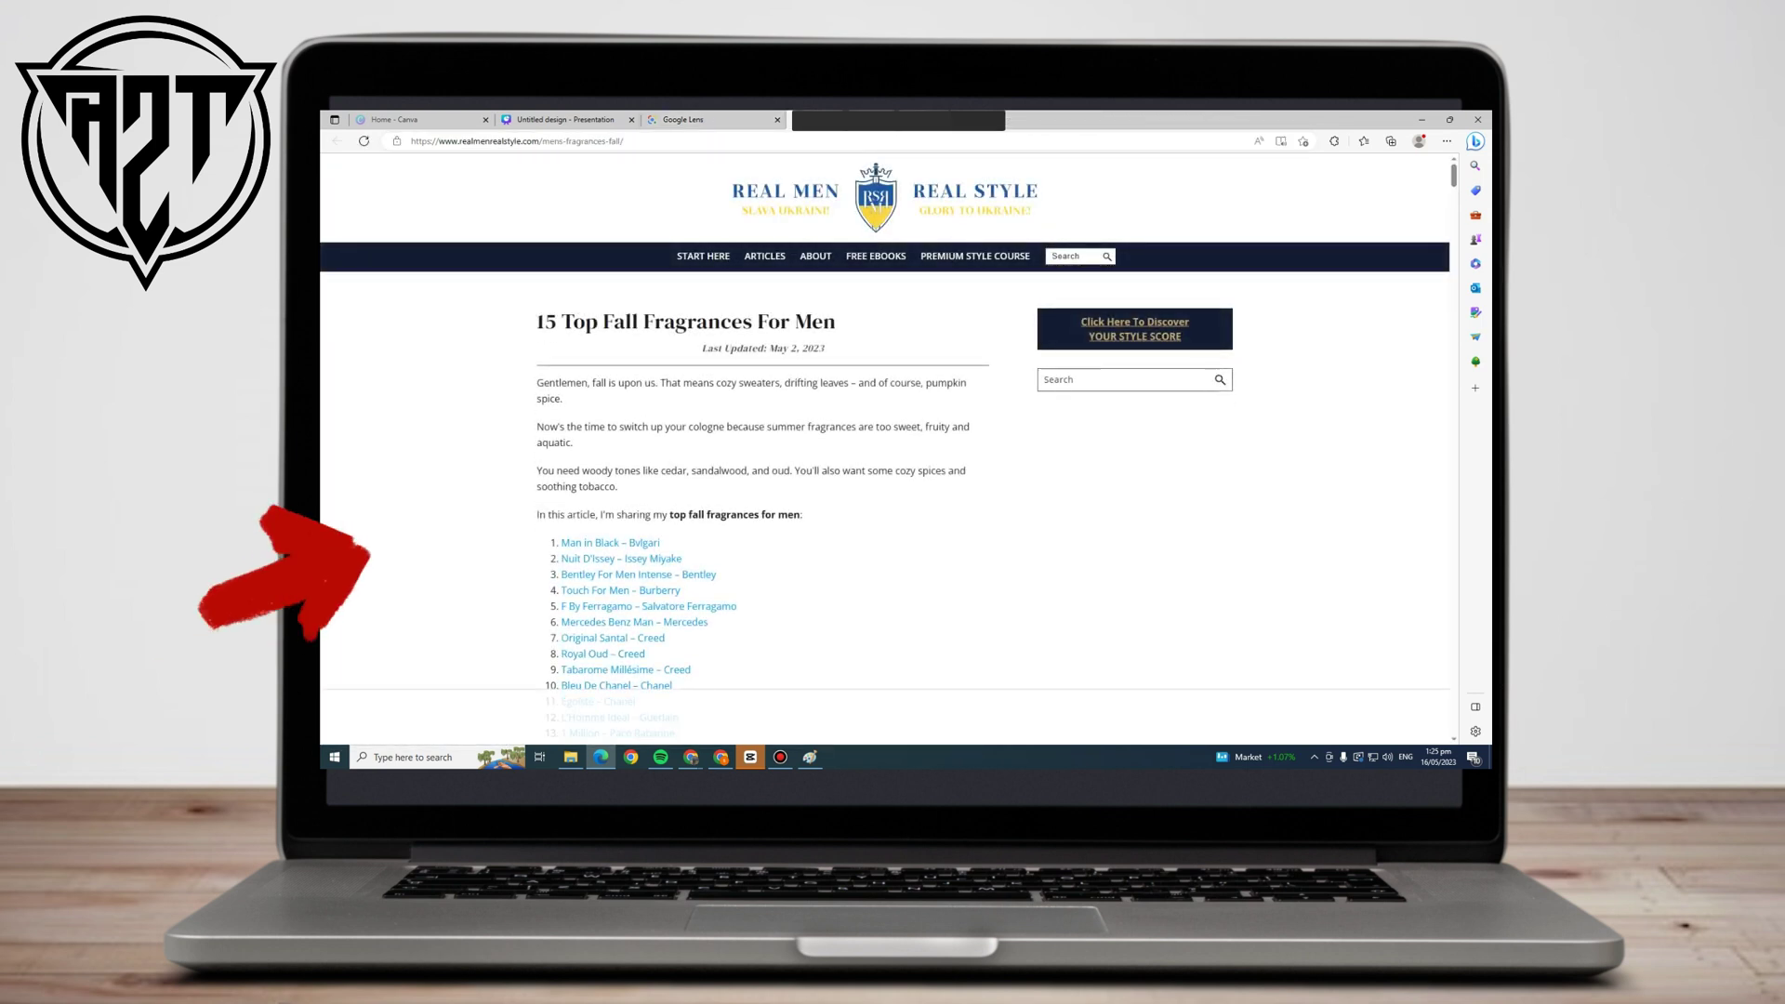
{"action": "scroll", "coordinate": [883, 446], "scroll_direction": "down", "scroll_amount": 20}
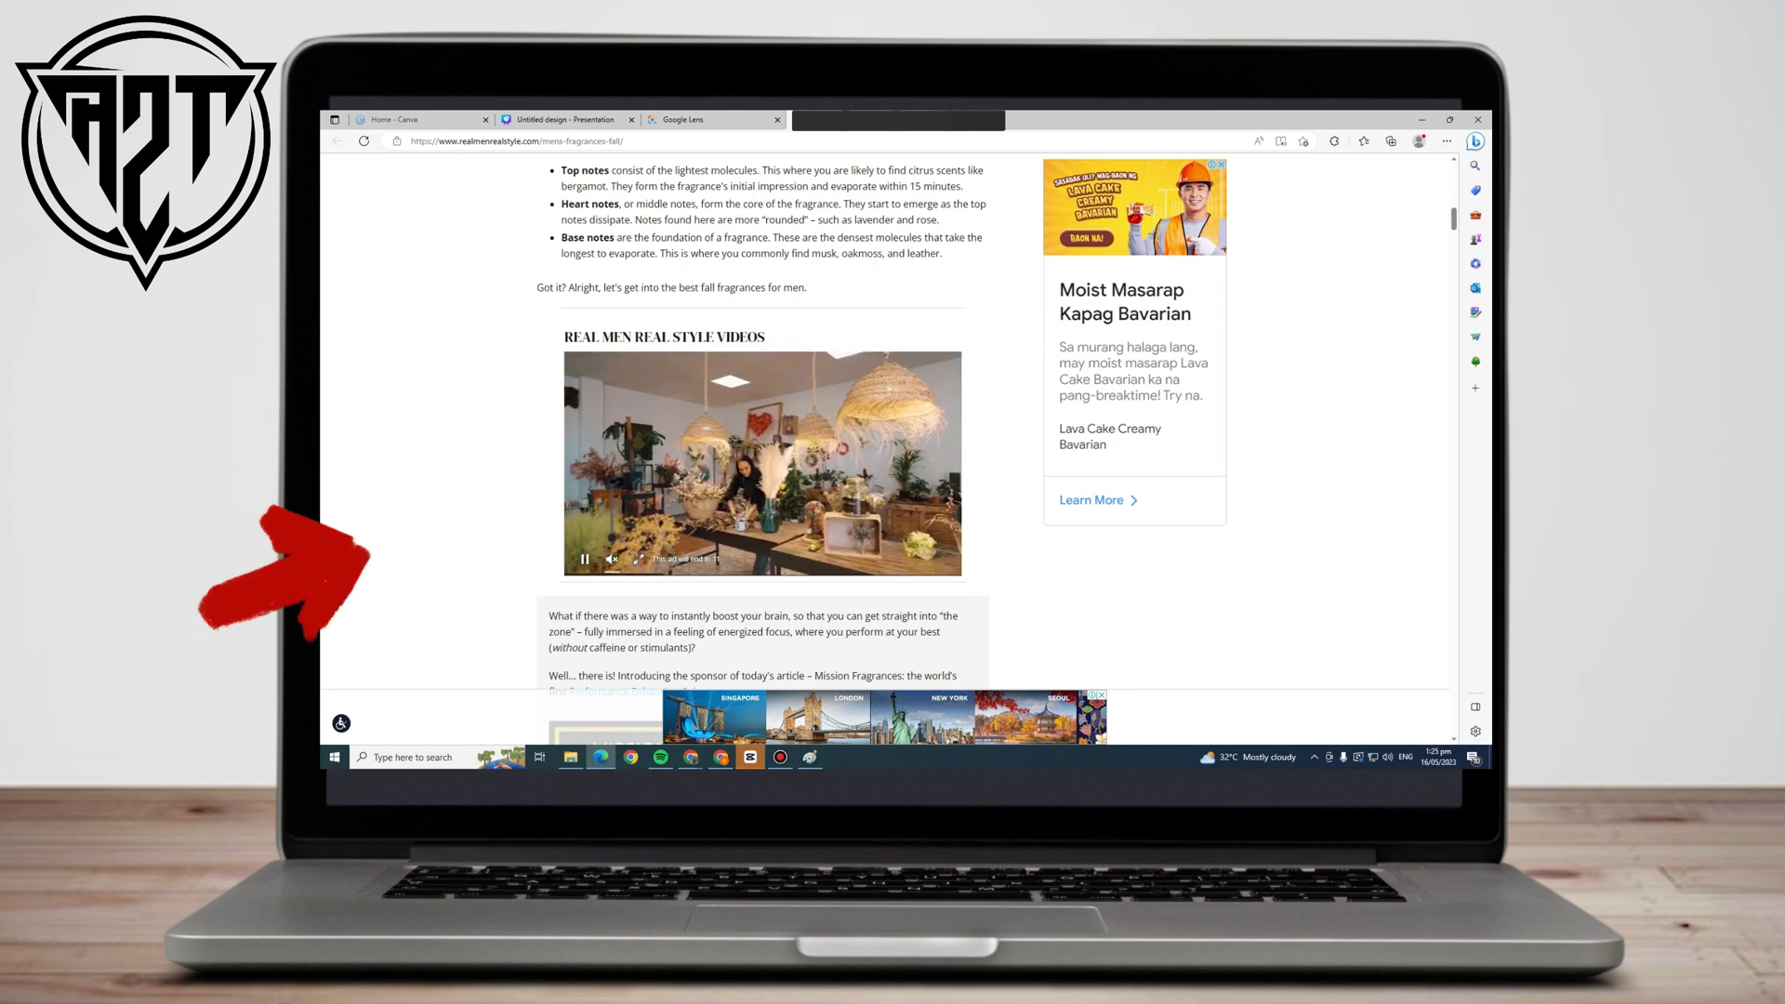
{"action": "scroll", "coordinate": [762, 446], "scroll_direction": "down", "scroll_amount": 10}
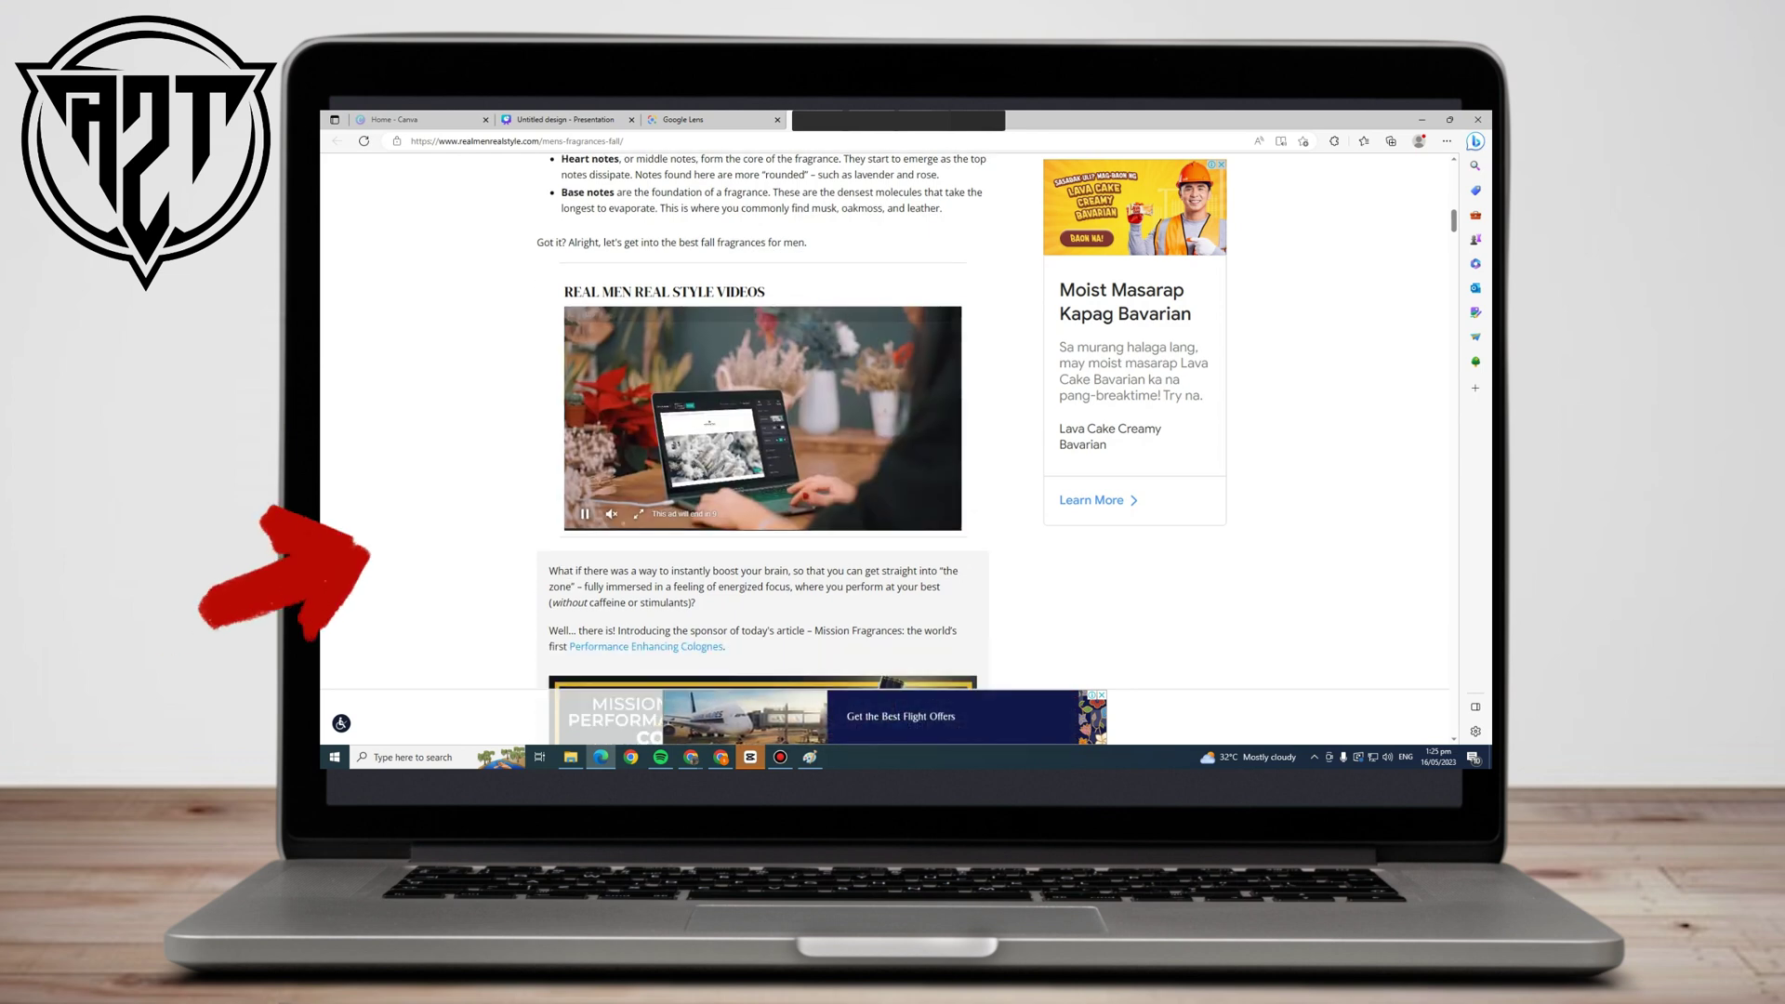
{"action": "scroll", "coordinate": [762, 419], "scroll_direction": "up", "scroll_amount": 5}
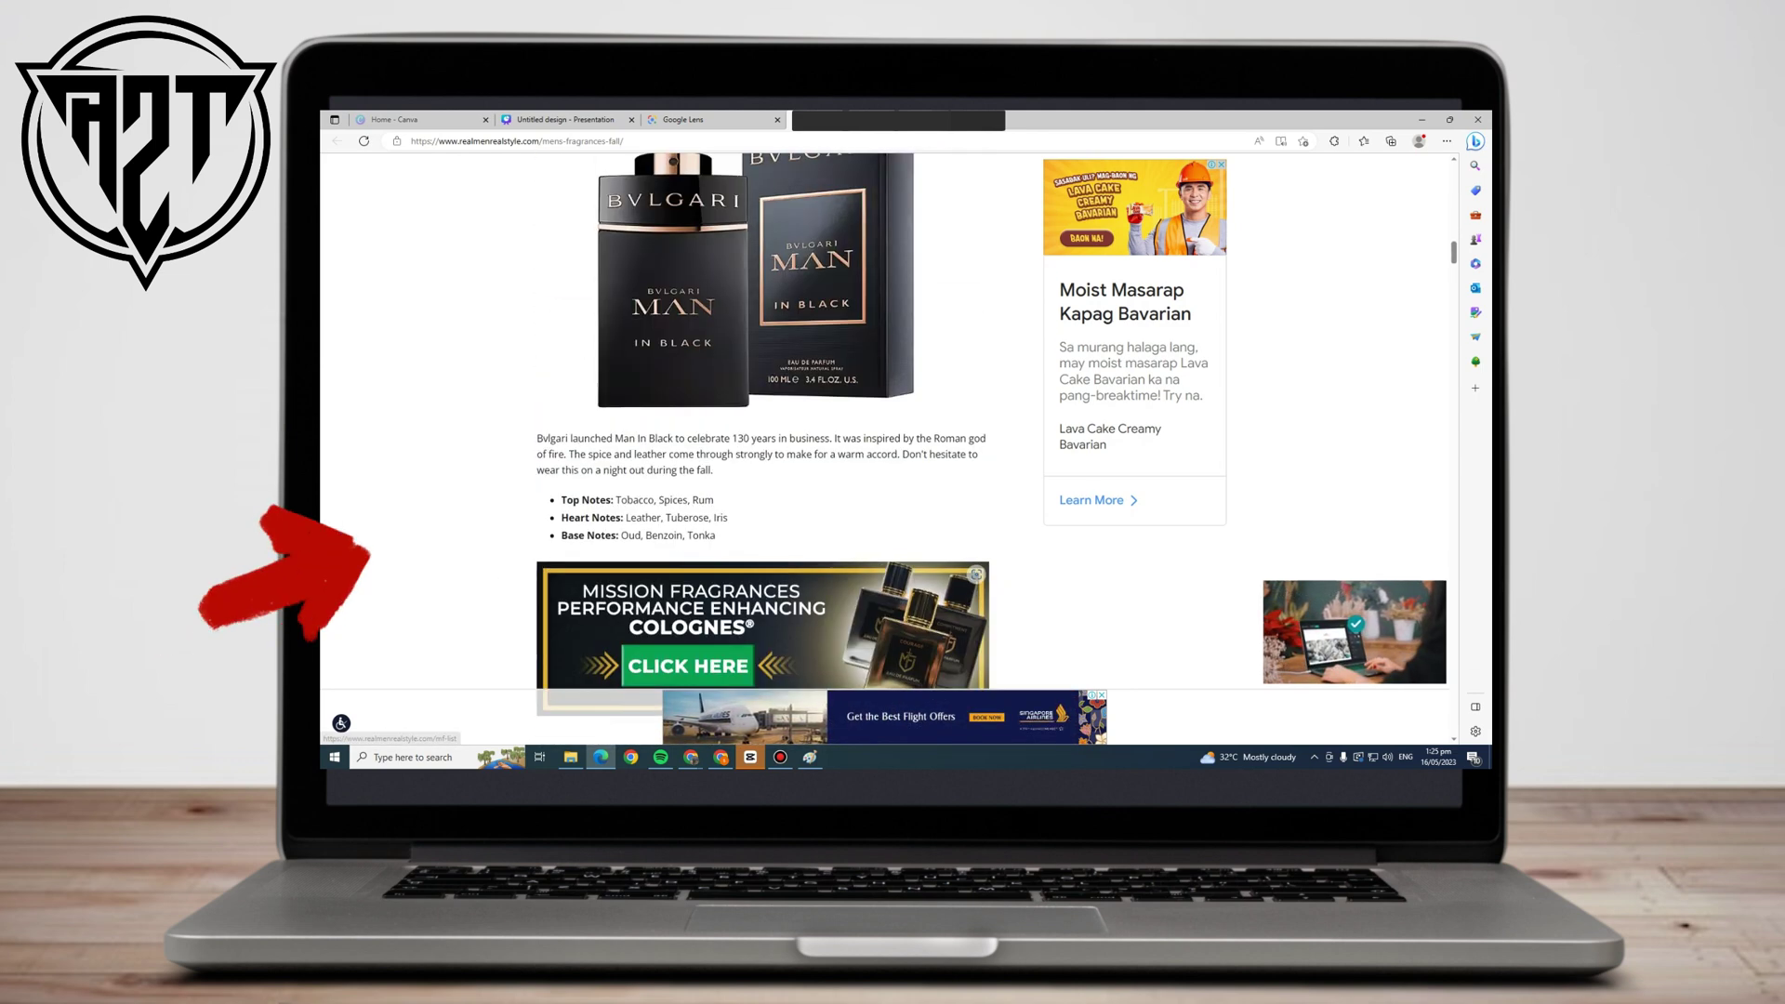
{"action": "scroll", "coordinate": [763, 418], "scroll_direction": "down", "scroll_amount": 9}
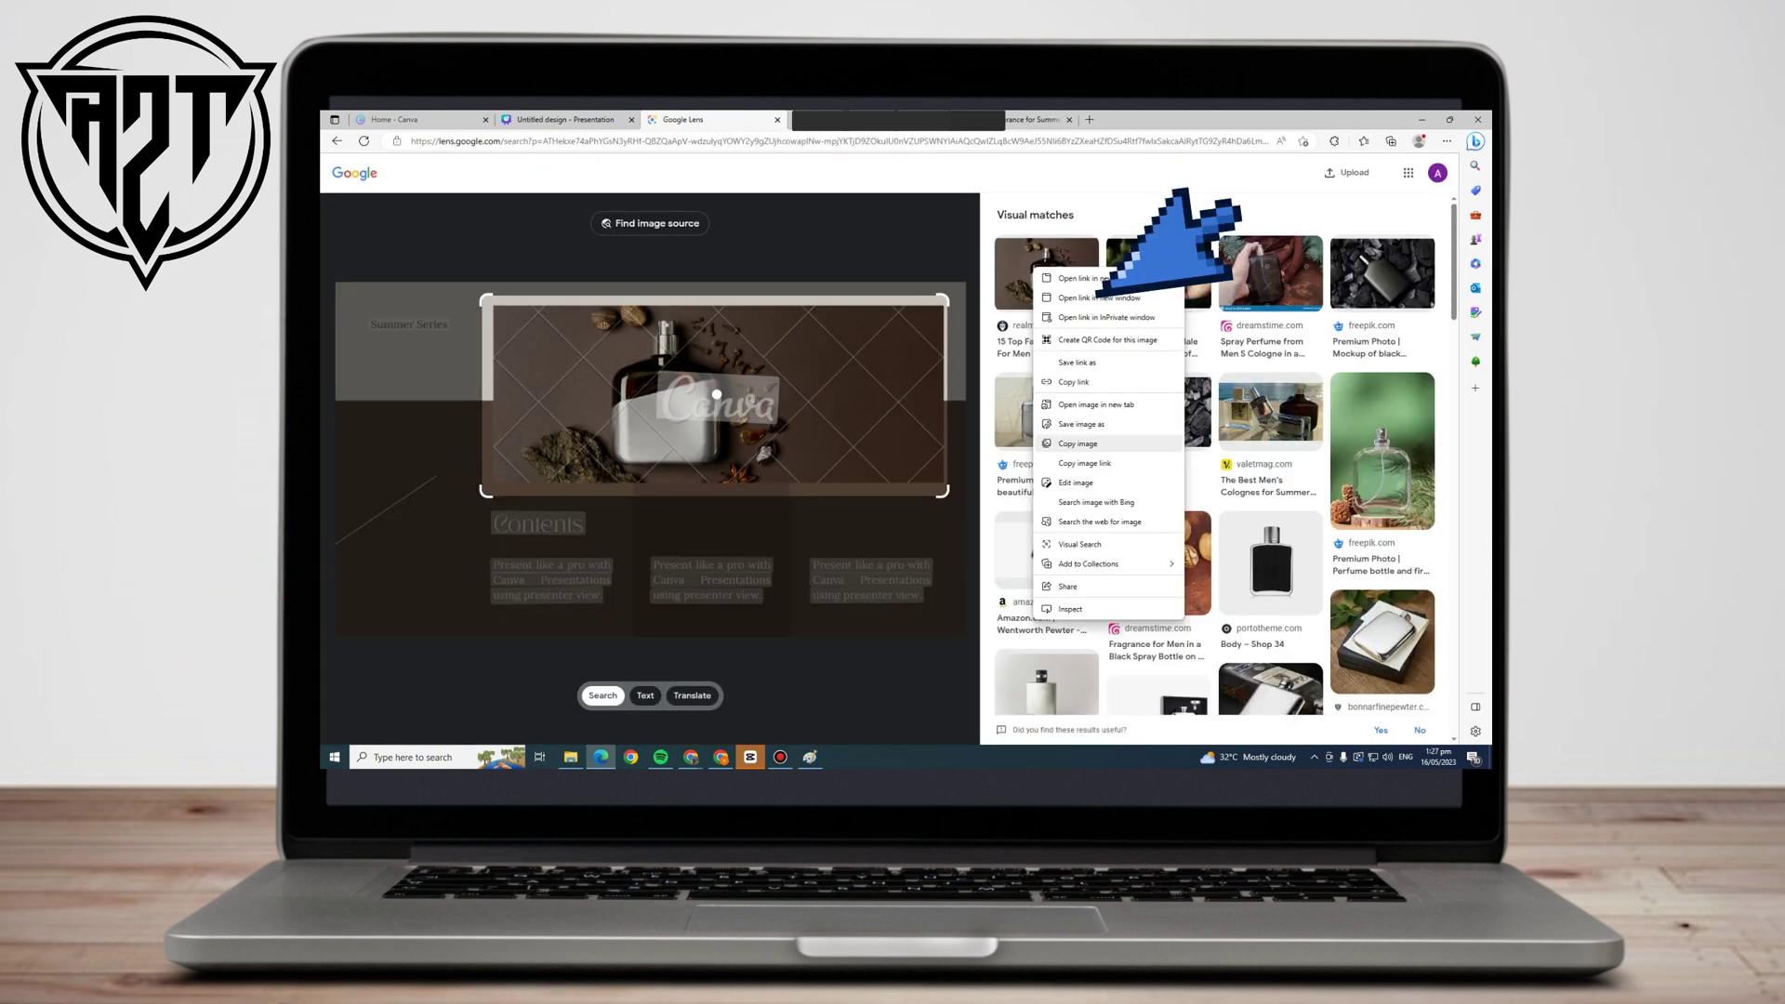
Save the first visual match's image as the JPEG images (1) in the Pictures folder
{"action": "left_click", "coordinate": [1120, 279]}
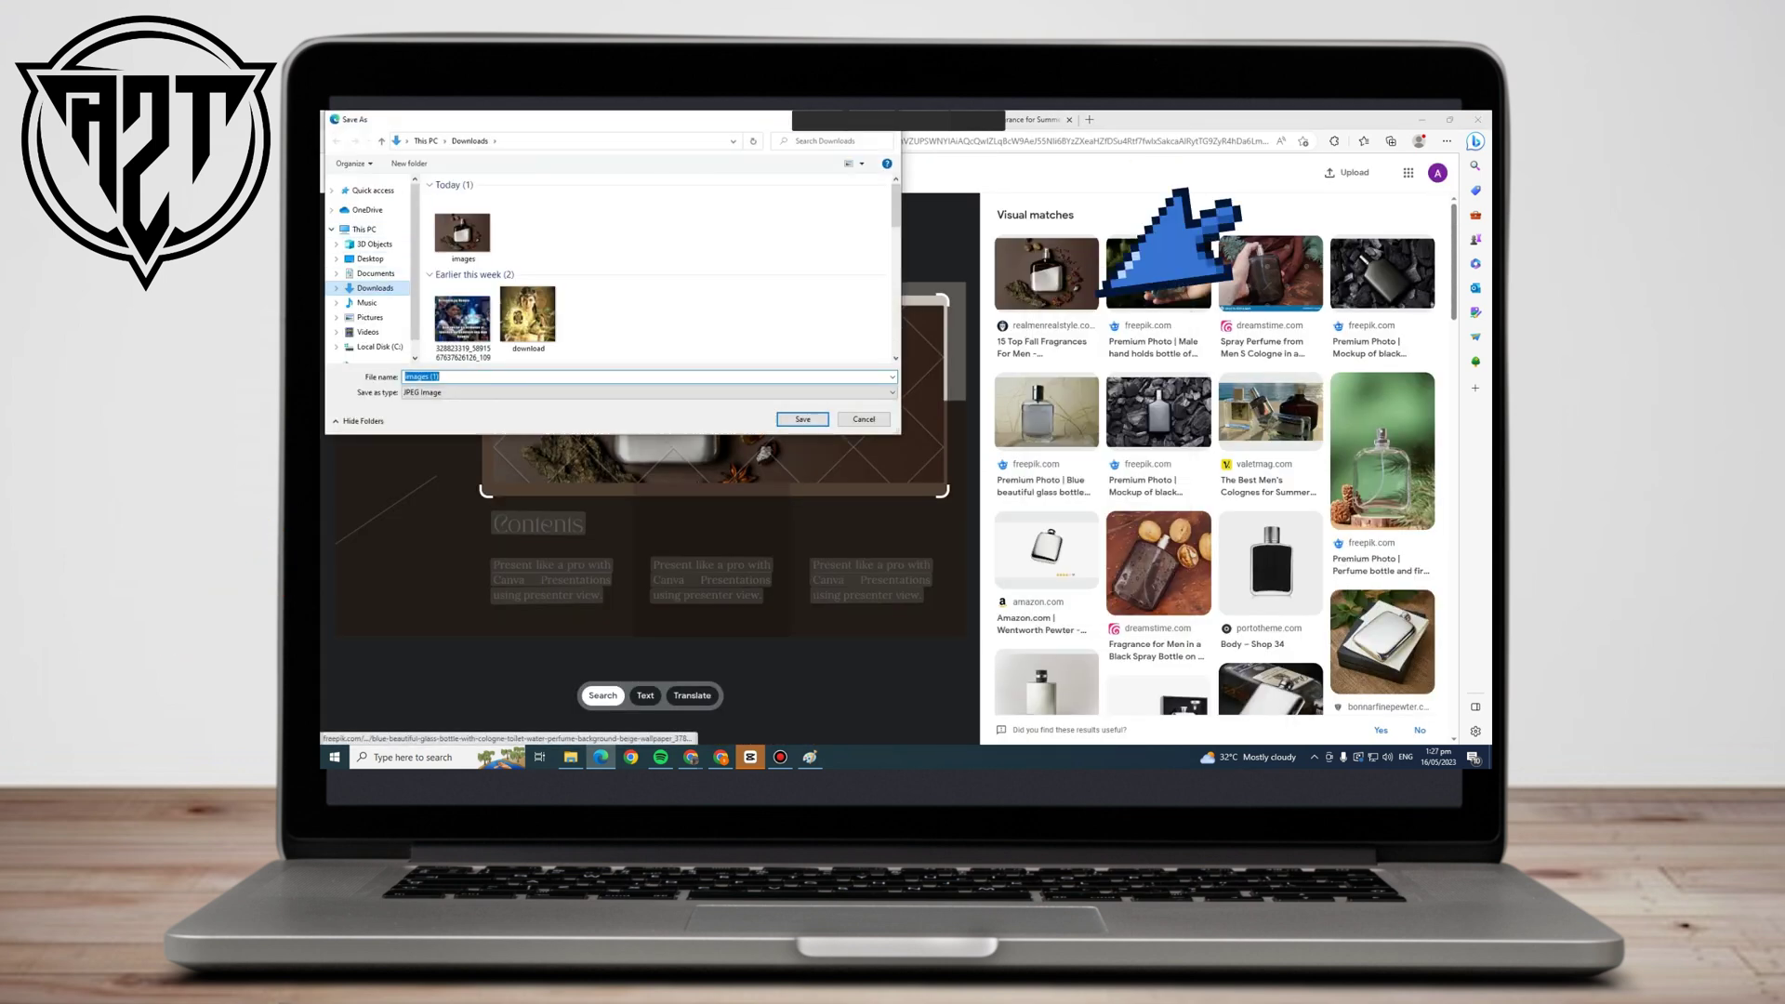
{"action": "left_click", "coordinate": [370, 317]}
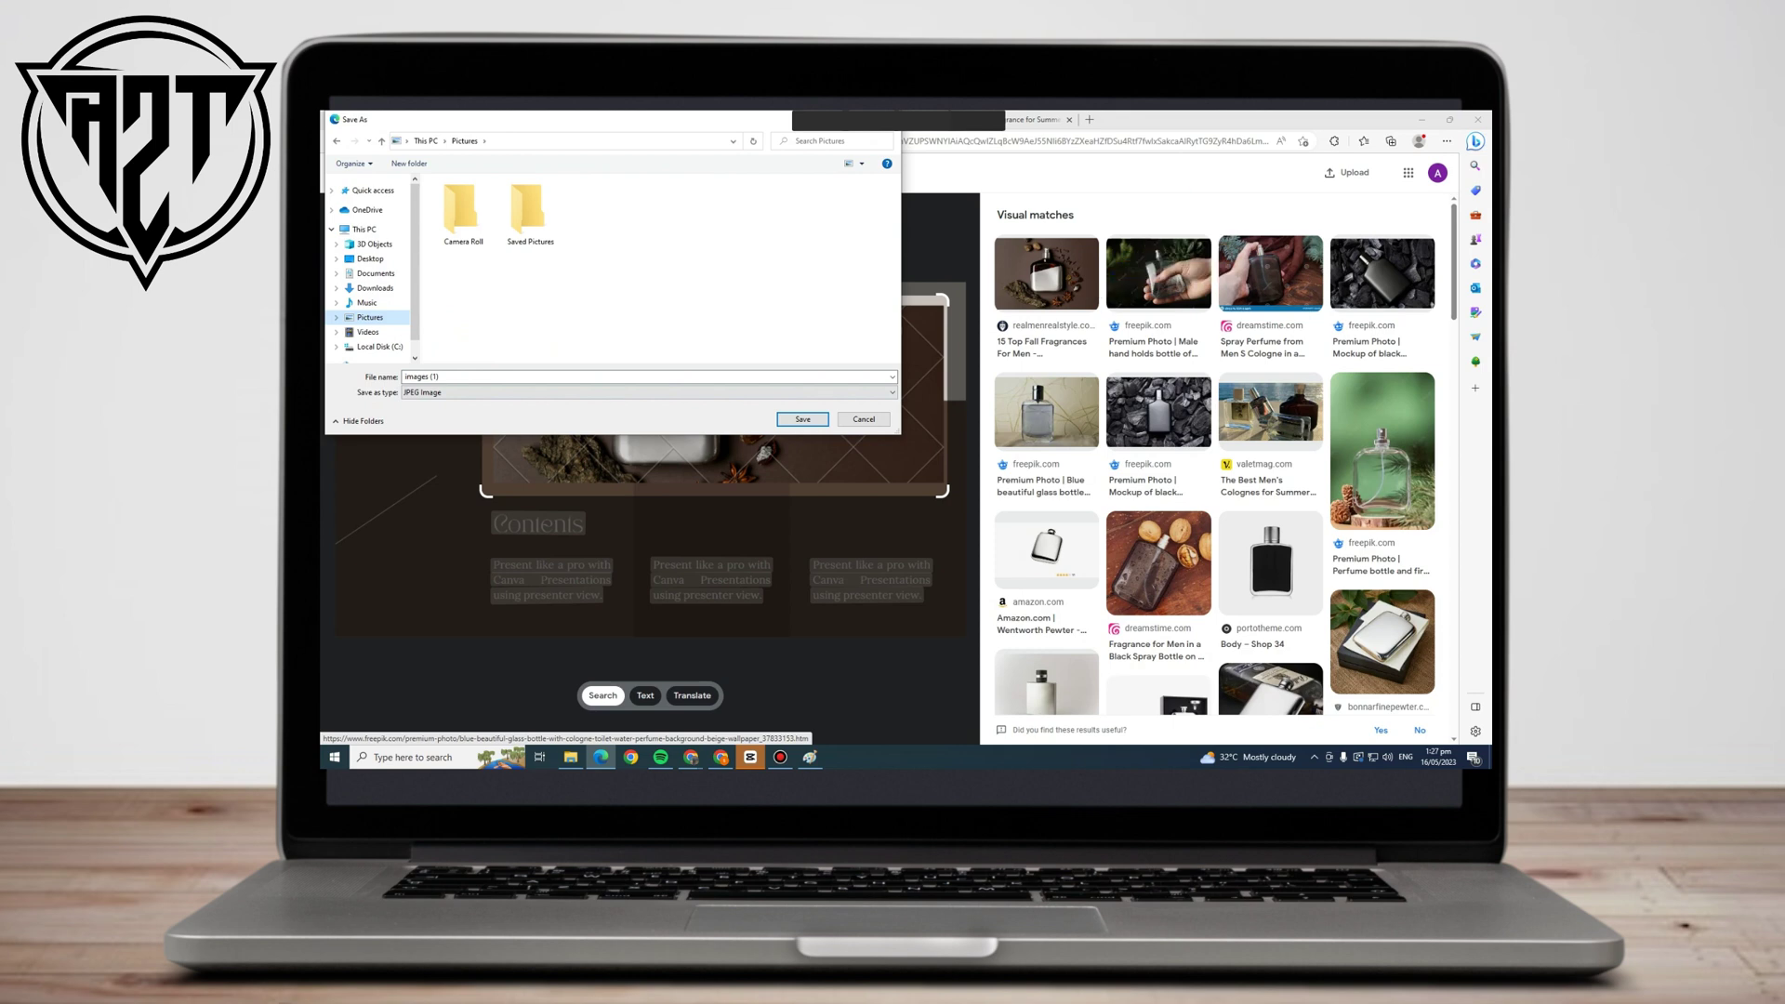
{"action": "left_click", "coordinate": [802, 419]}
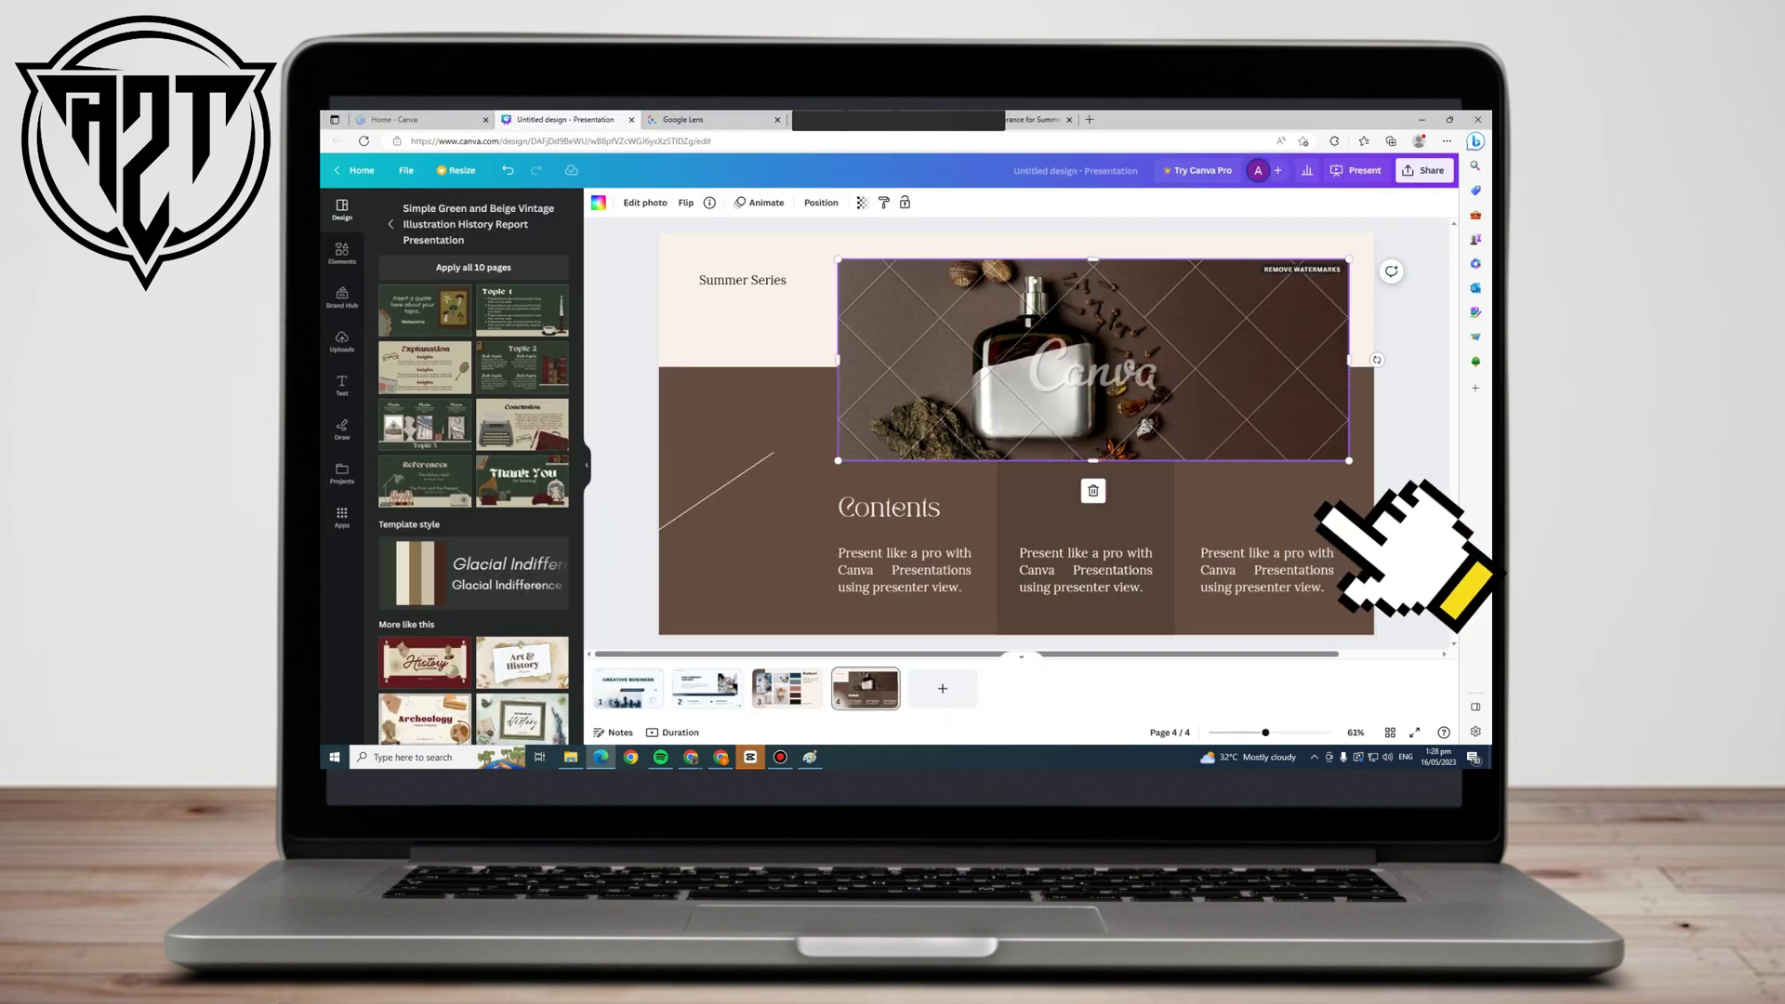
Delete the watermarked photo from page 4's grid, upload images (1) from the Pictures folder and place it in the empty grid
{"action": "left_click", "coordinate": [1093, 491]}
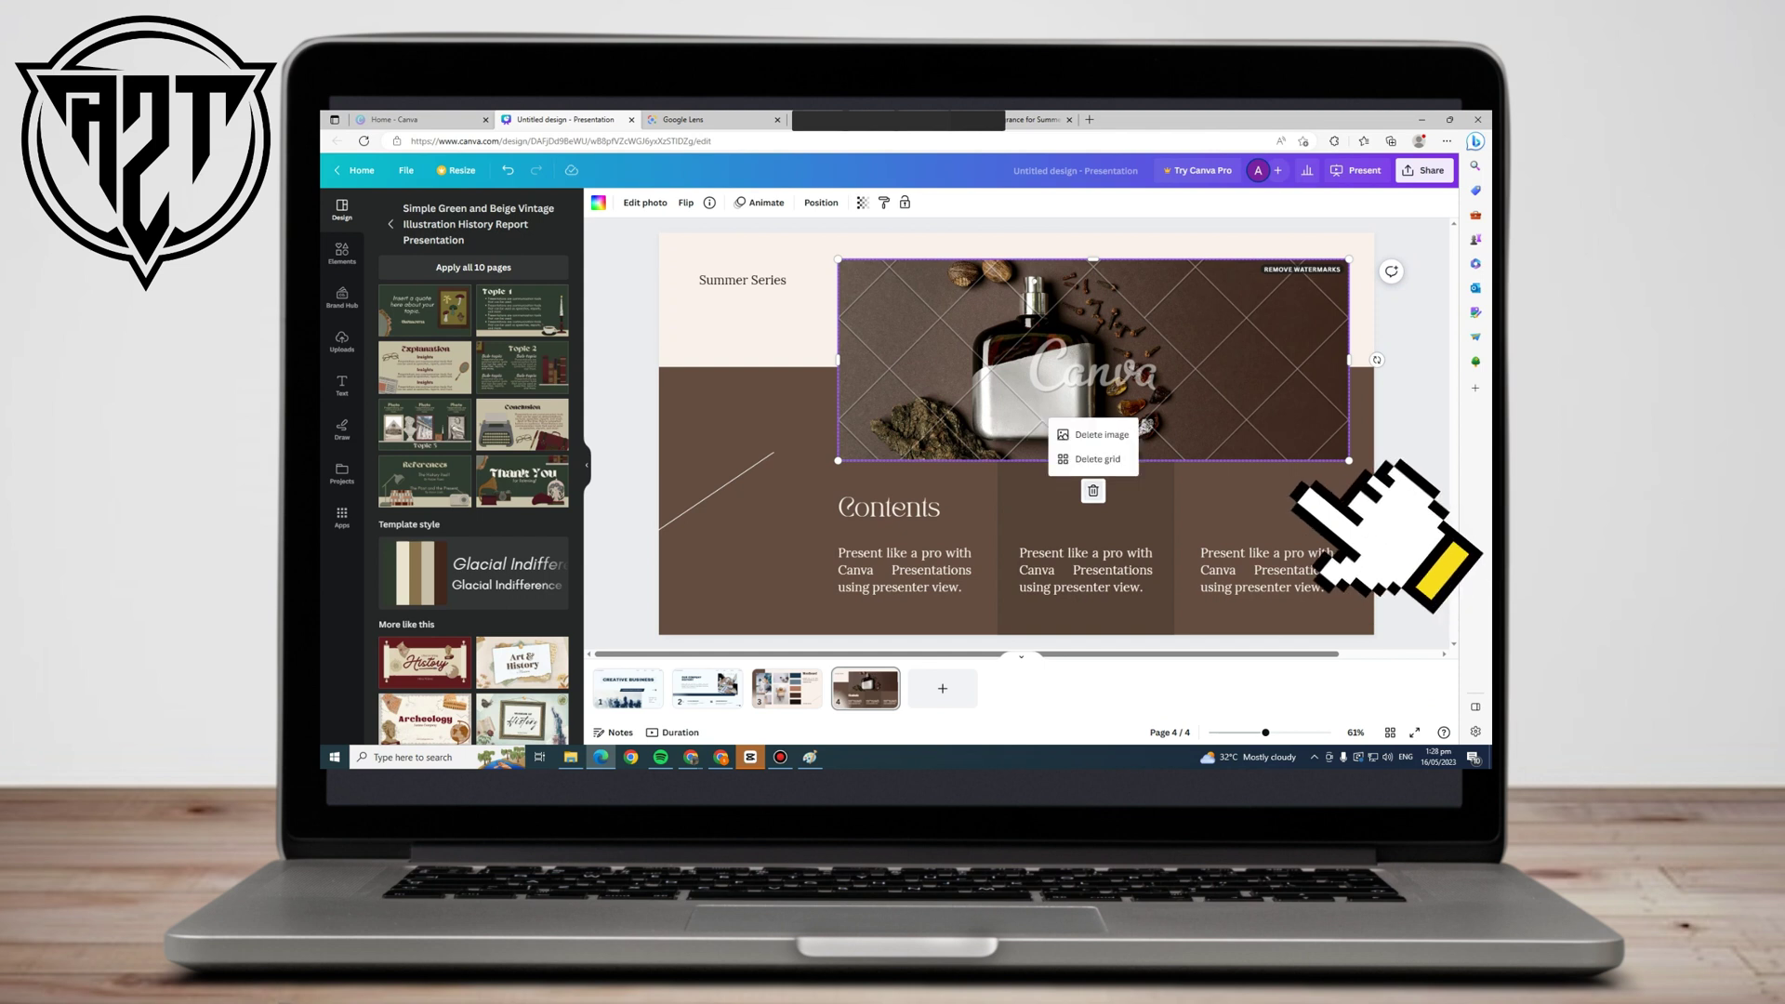
{"action": "left_click", "coordinate": [1101, 435]}
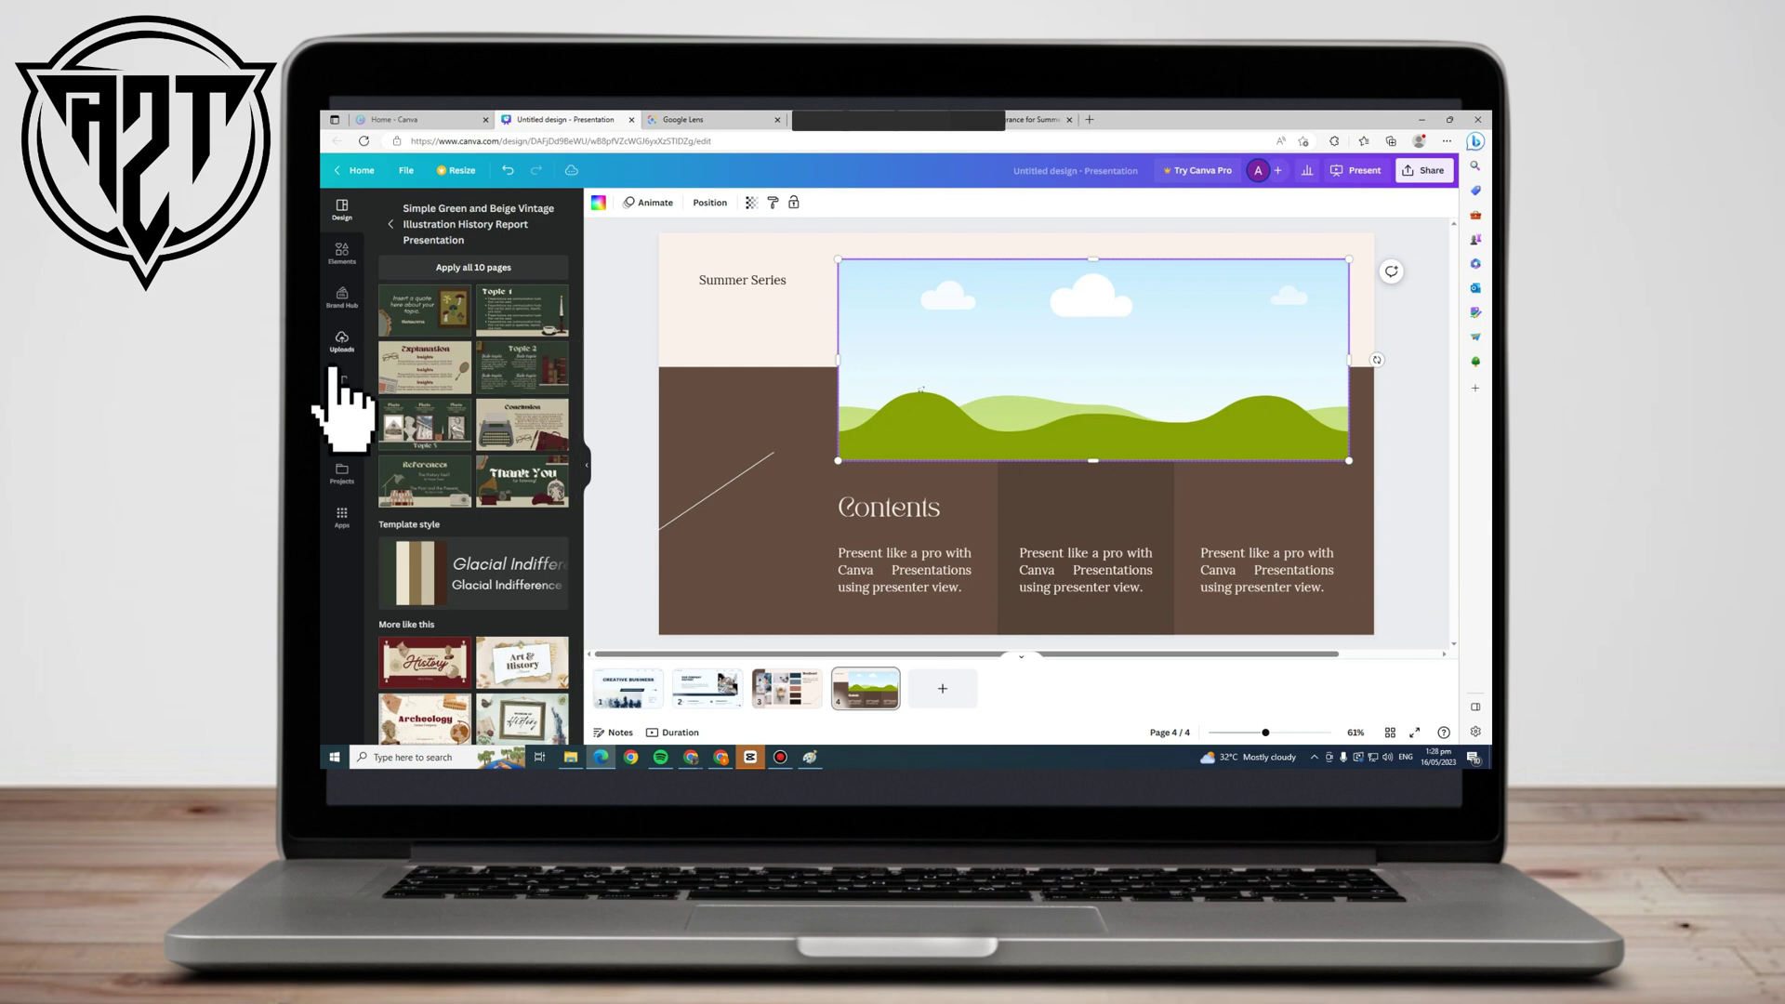
{"action": "left_click", "coordinate": [342, 341]}
{"action": "left_click", "coordinate": [461, 240]}
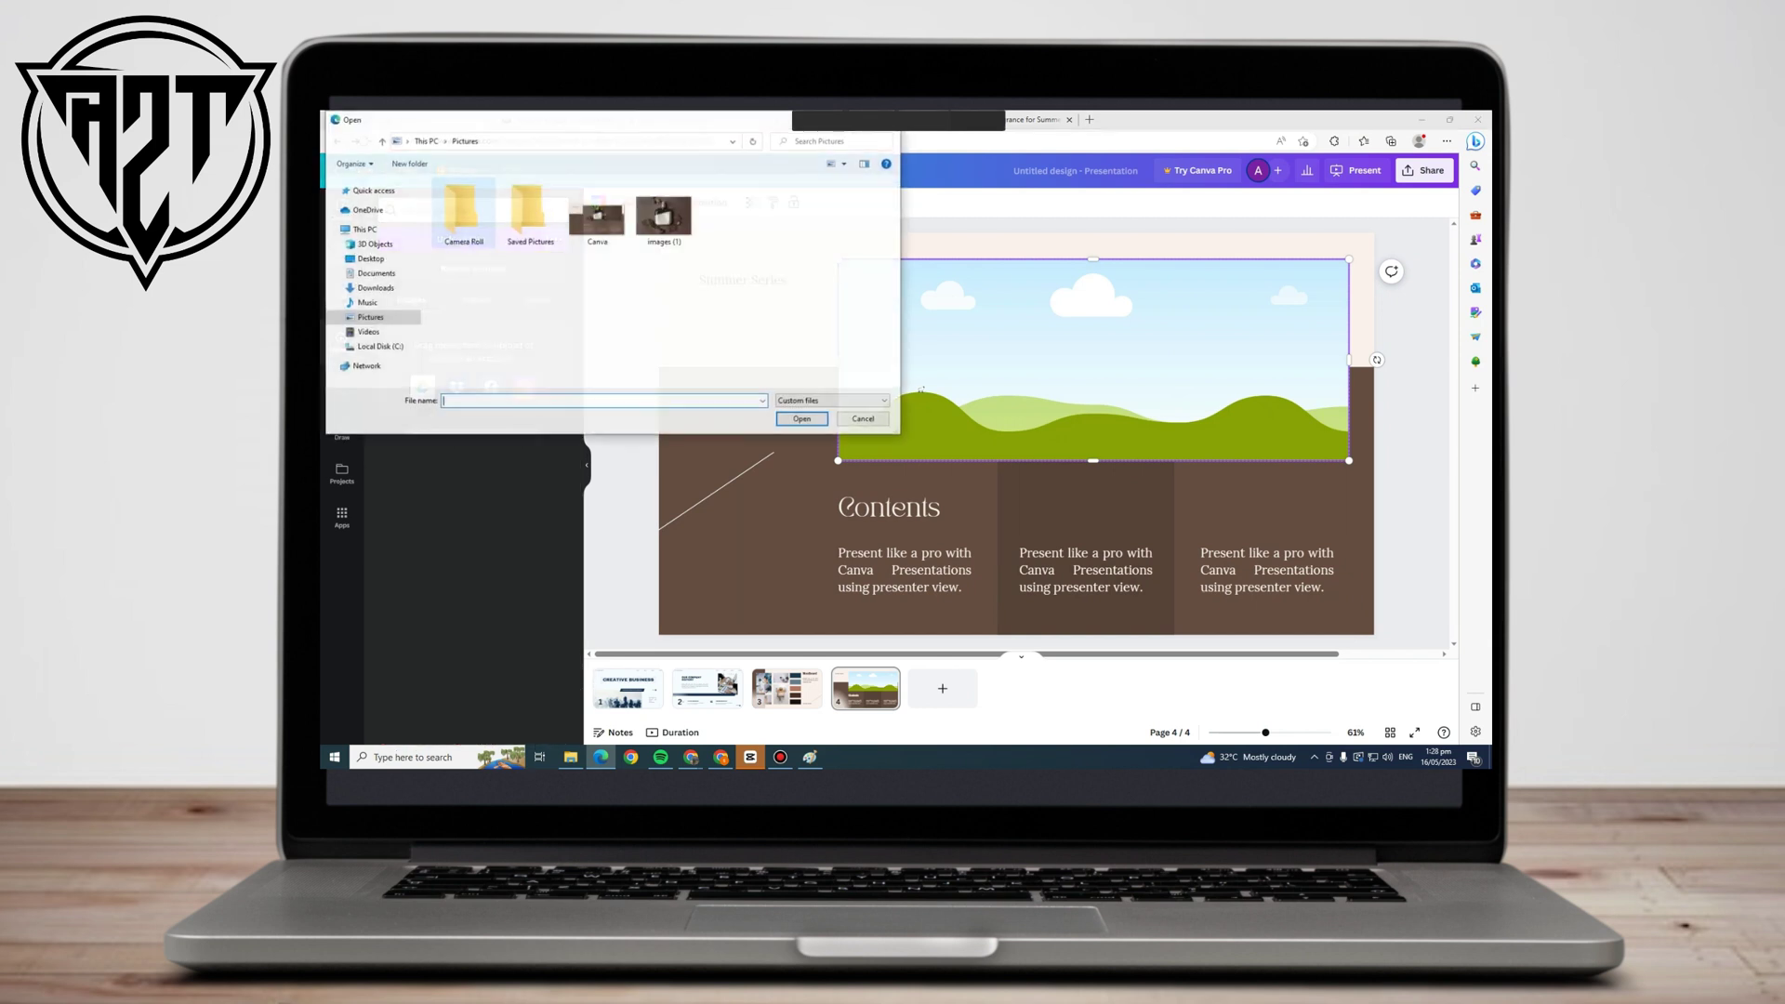
{"action": "left_click", "coordinate": [802, 419]}
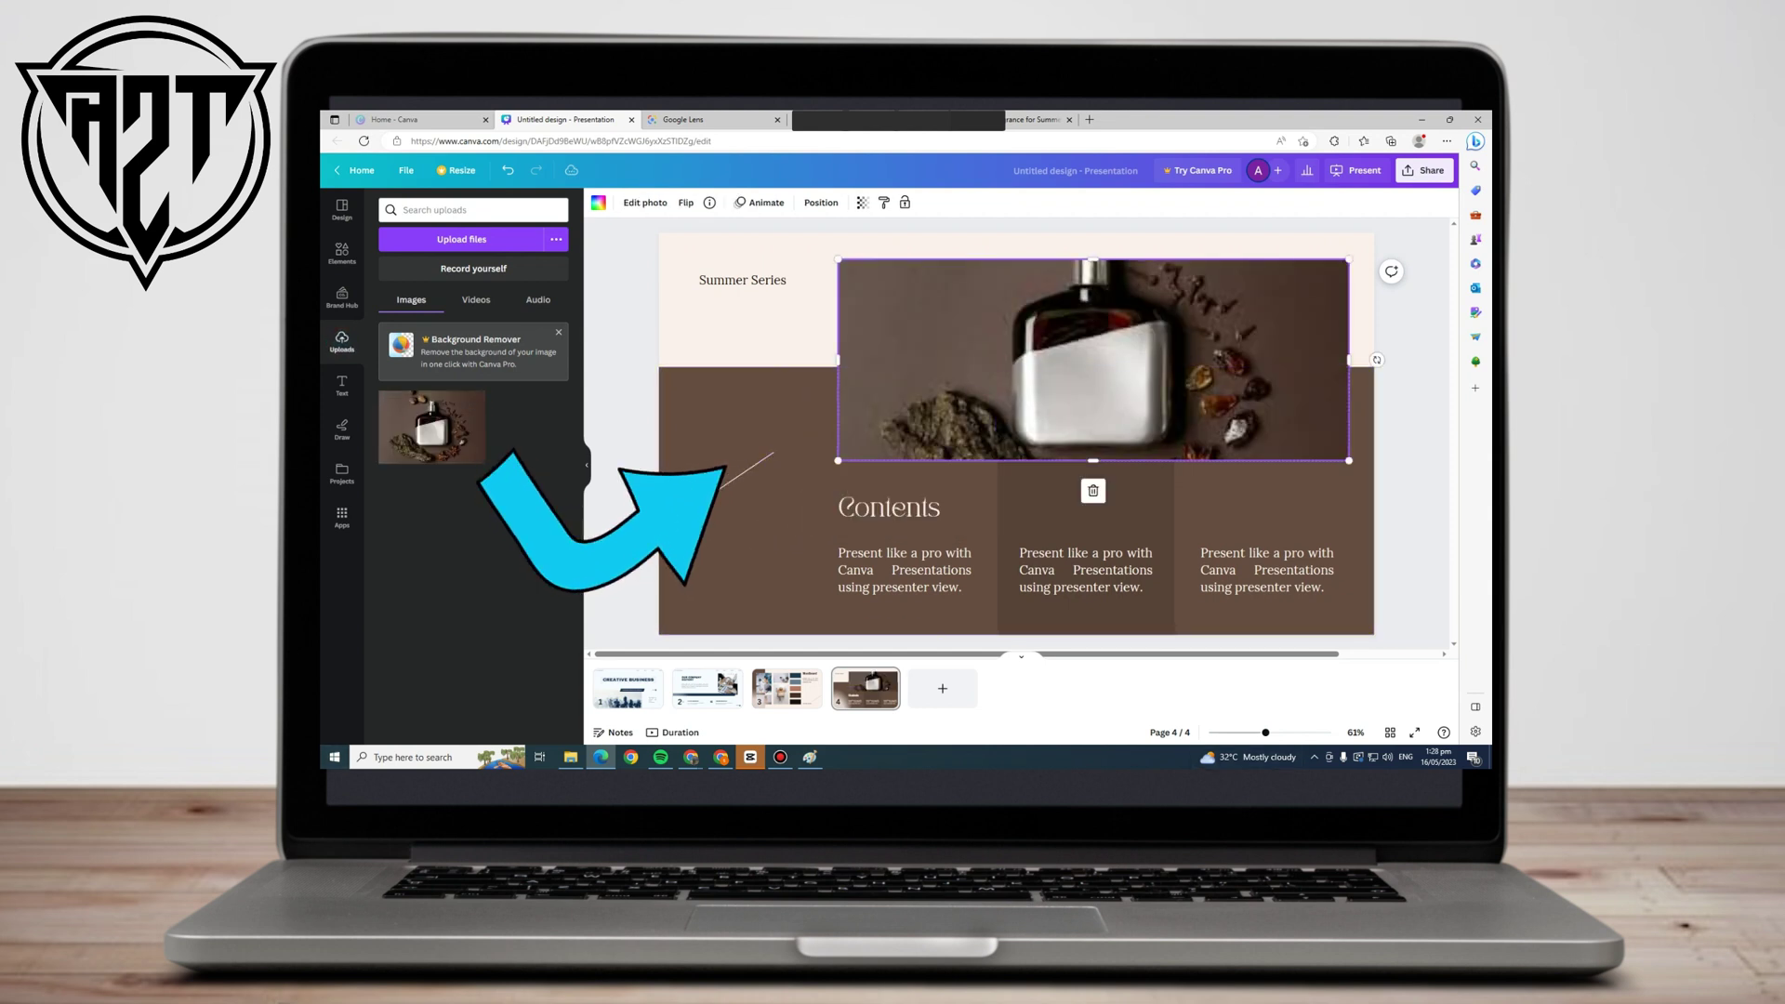
{"action": "key", "text": "Escape"}
{"action": "left_click", "coordinate": [1094, 360]}
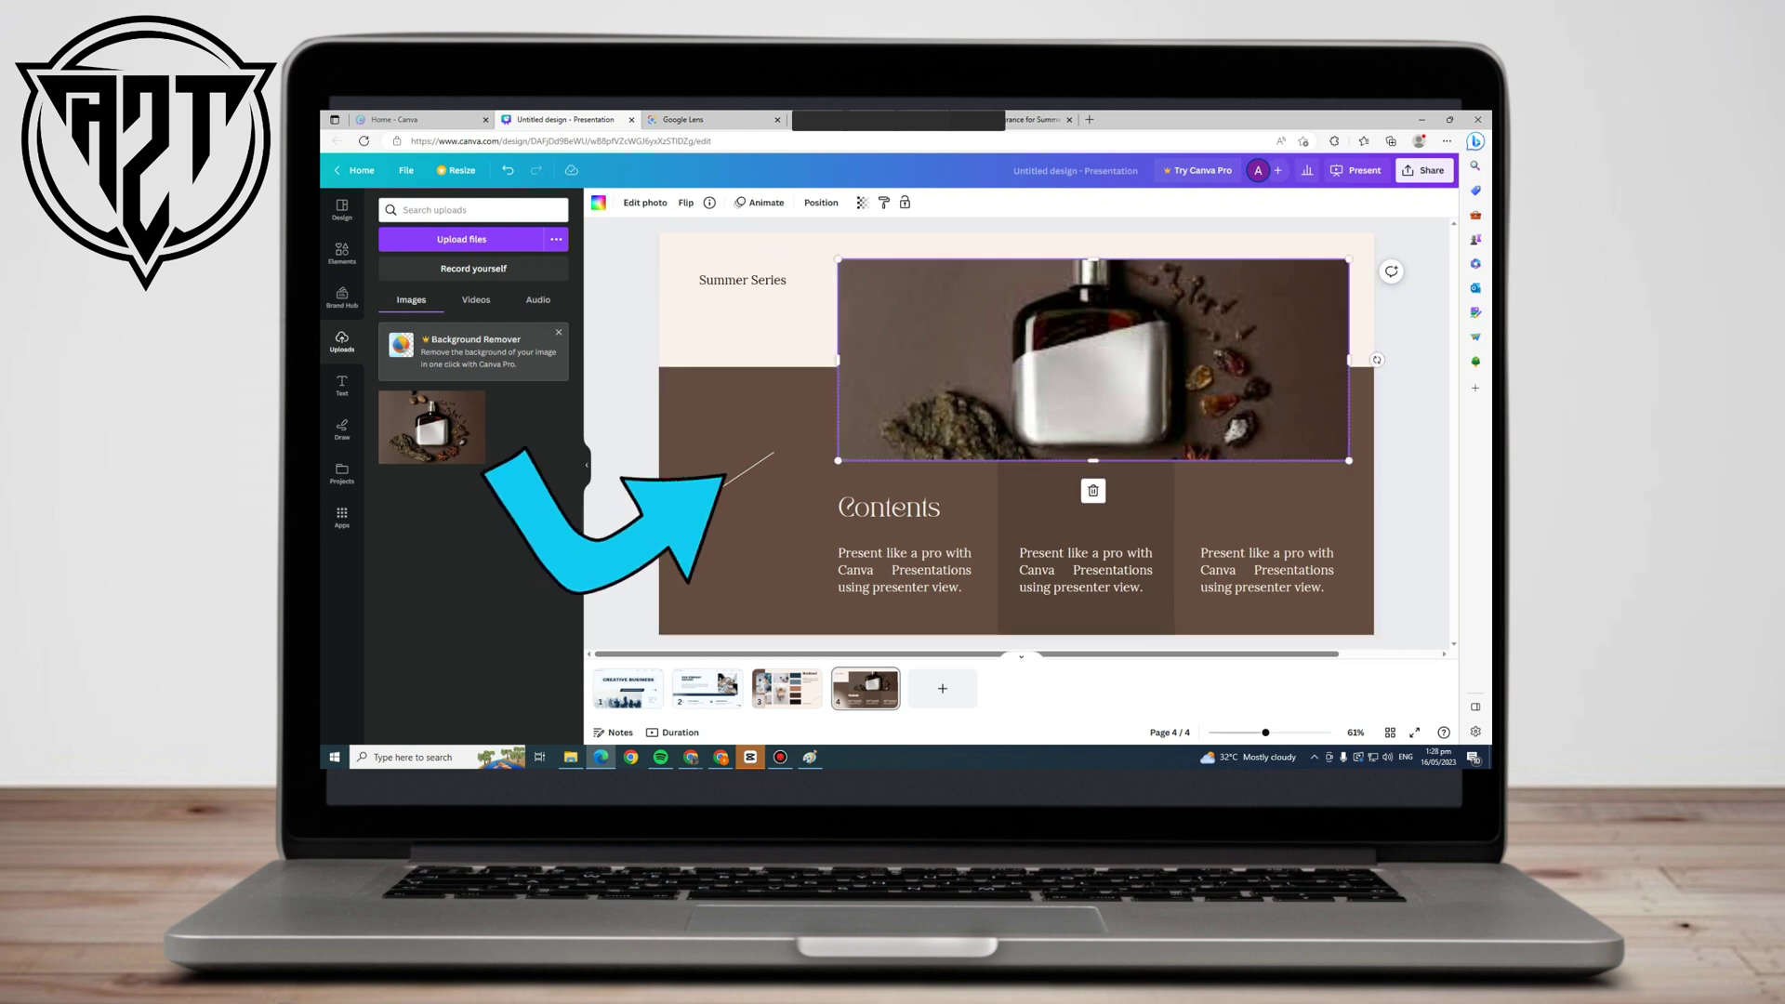
{"action": "key", "text": "Escape"}
{"action": "left_click", "coordinate": [1094, 372]}
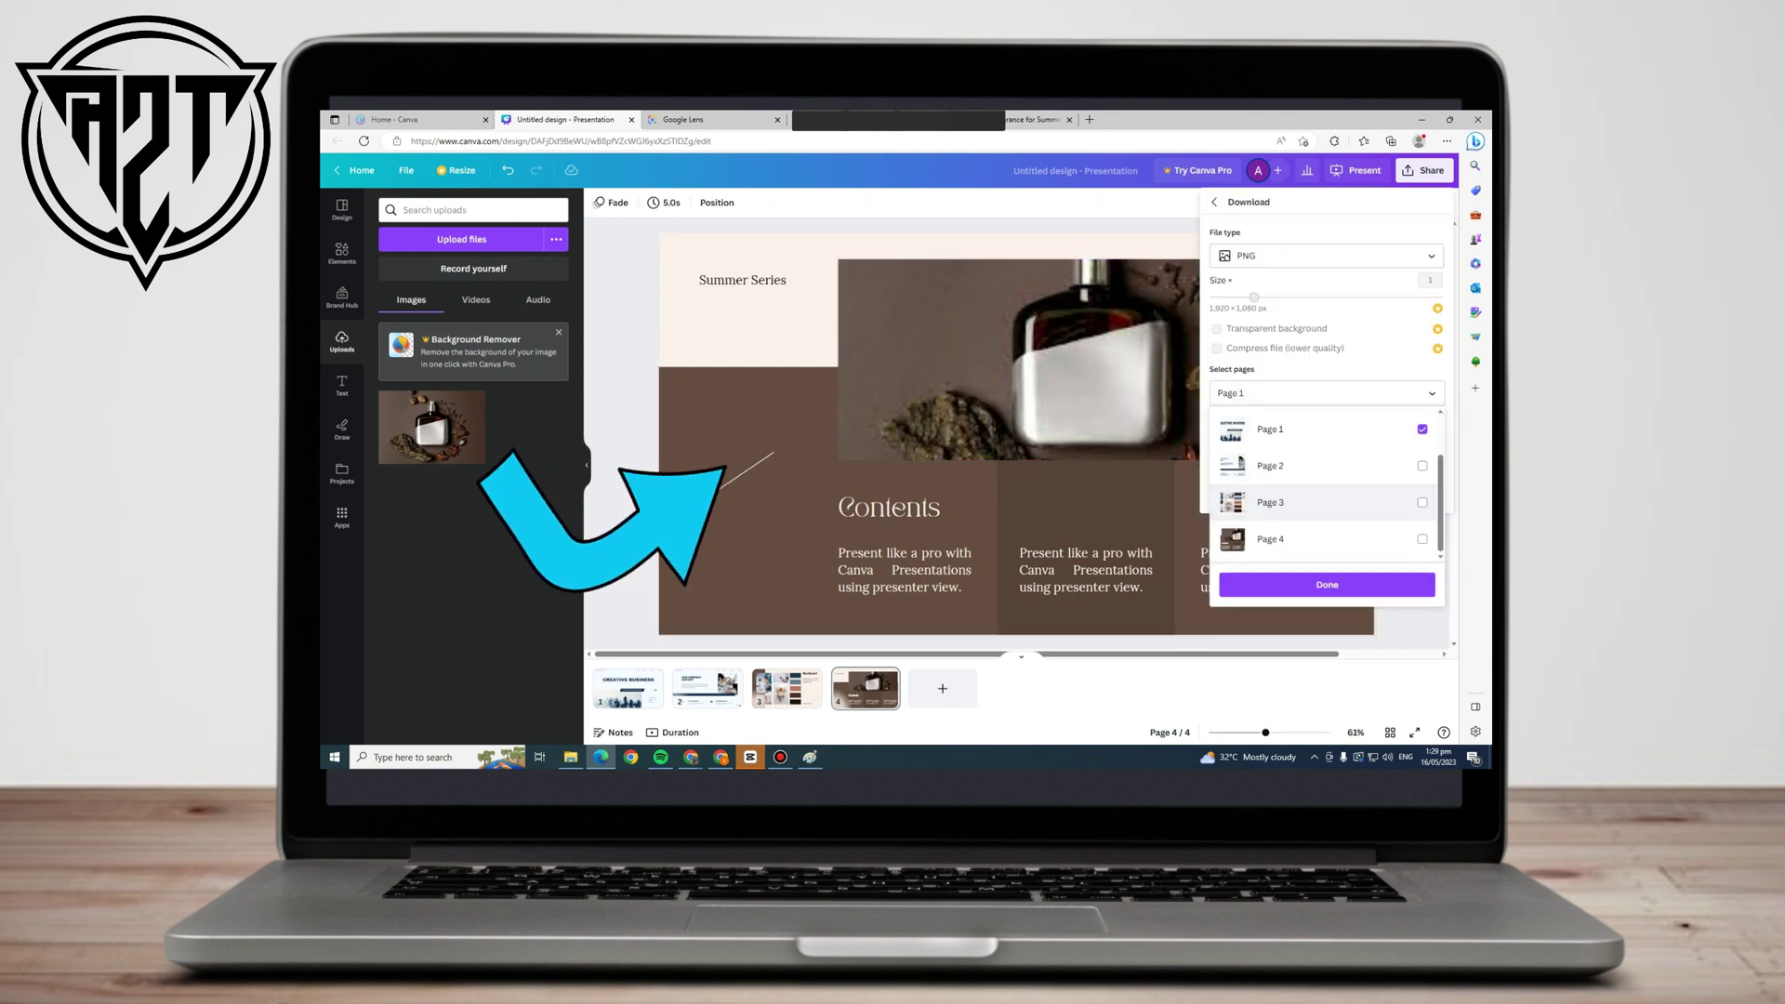
Try to download page 1 of the design as a PNG
{"action": "left_click", "coordinate": [1327, 584]}
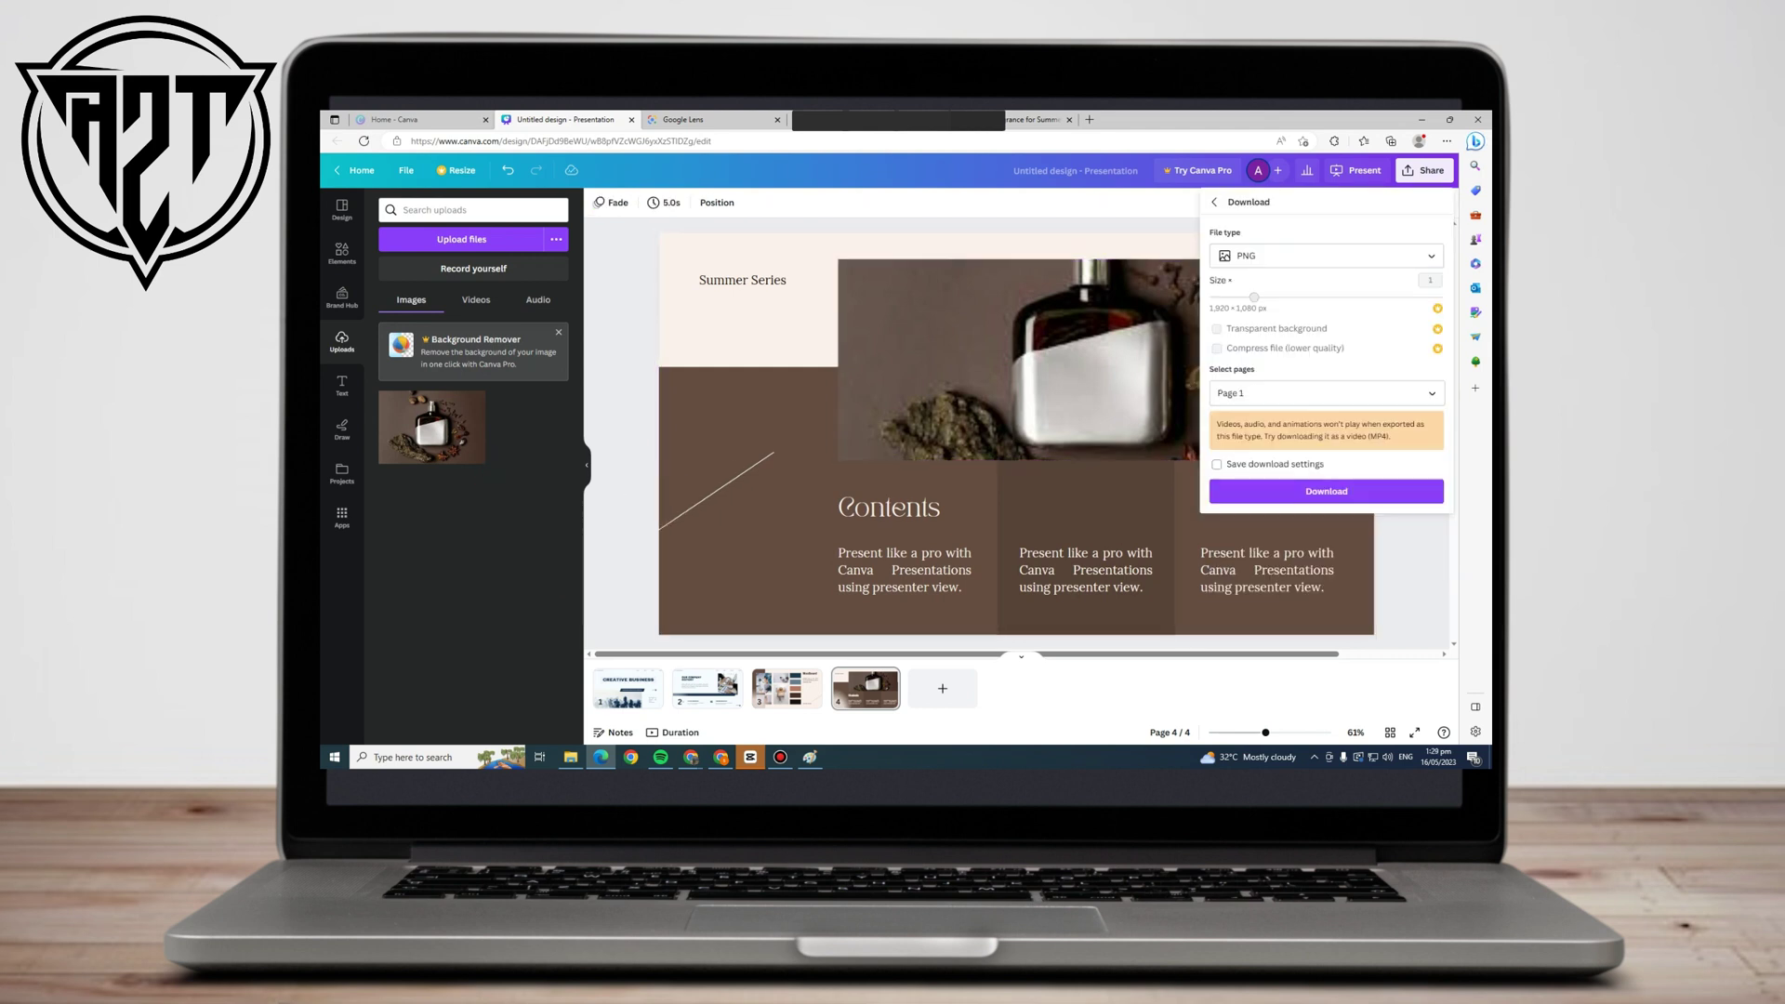
{"action": "left_click", "coordinate": [1326, 491]}
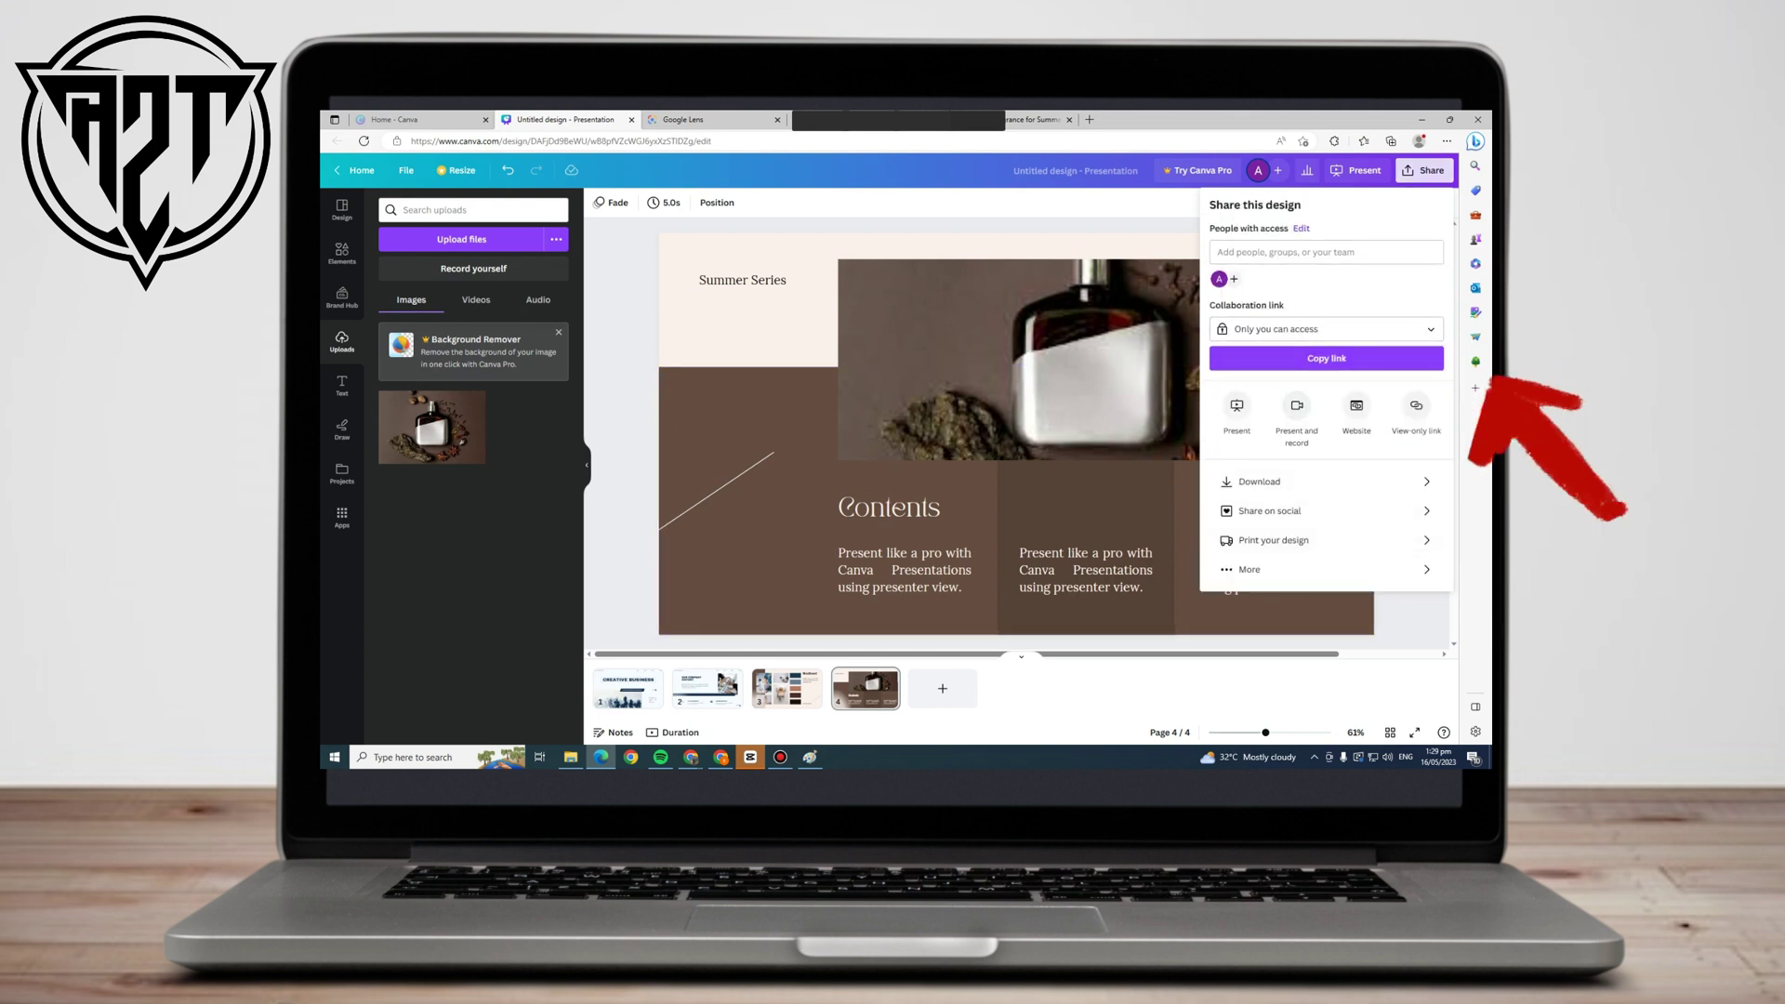
{"action": "left_click", "coordinate": [1325, 481]}
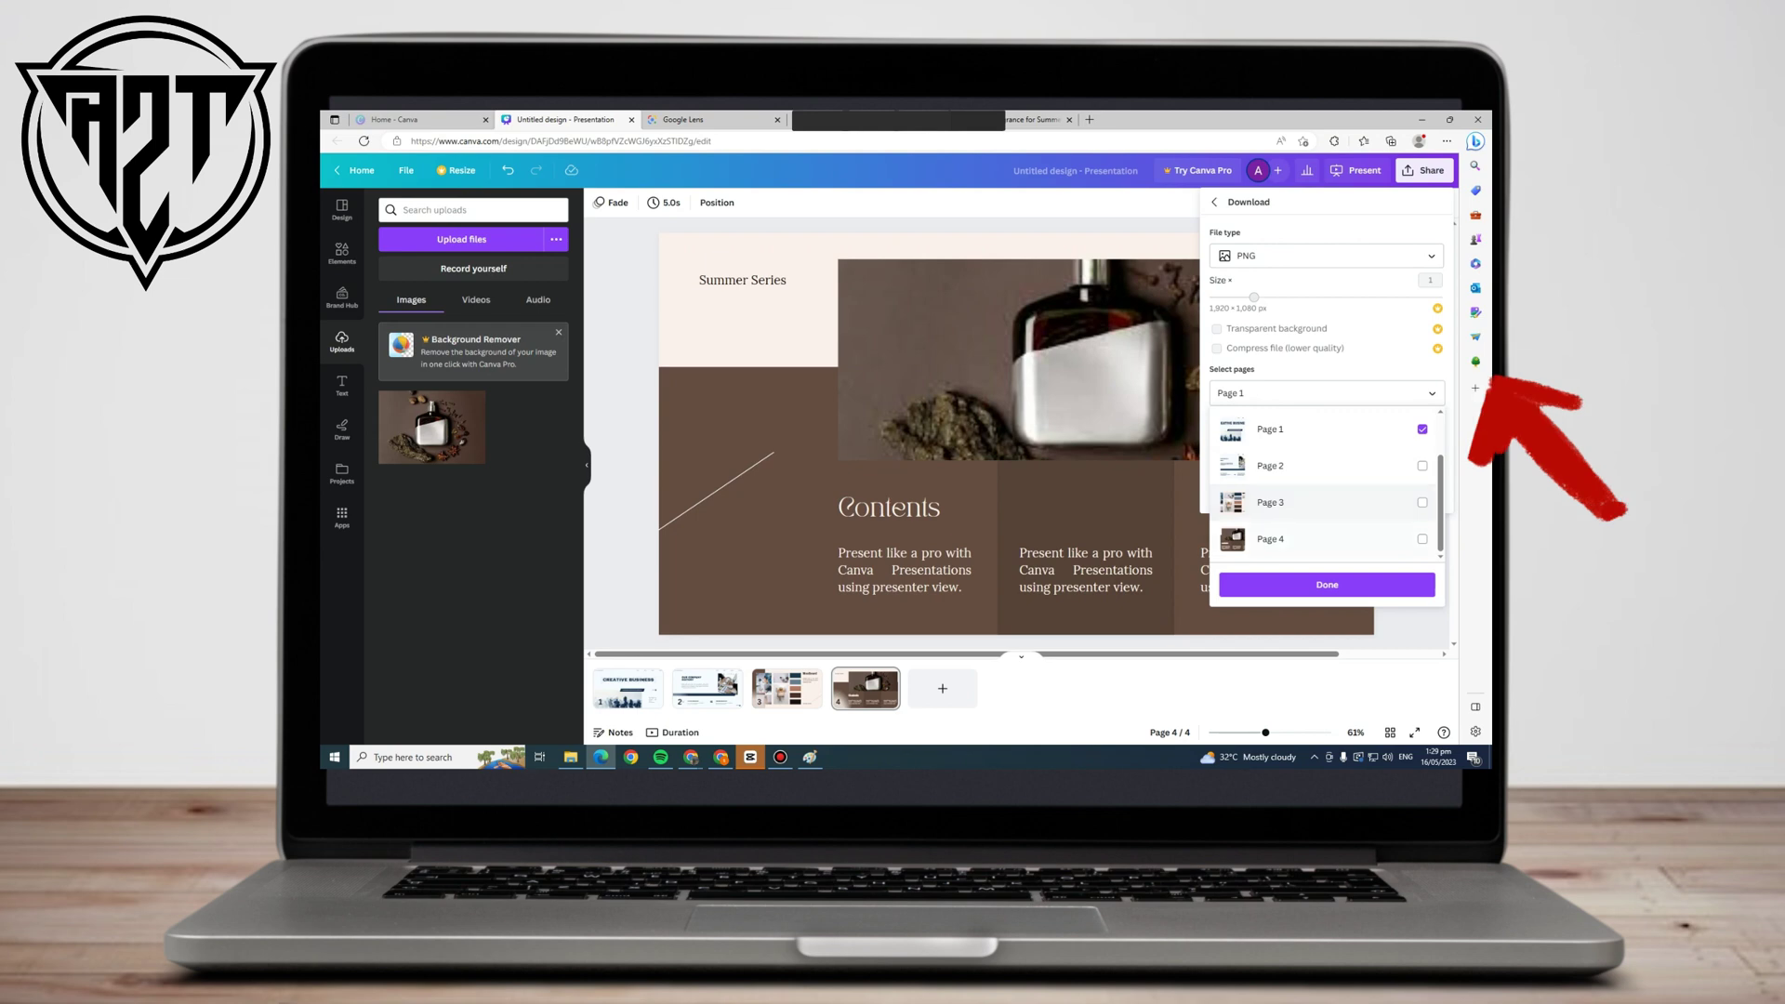
{"action": "left_click", "coordinate": [1327, 585]}
{"action": "left_click", "coordinate": [1326, 491]}
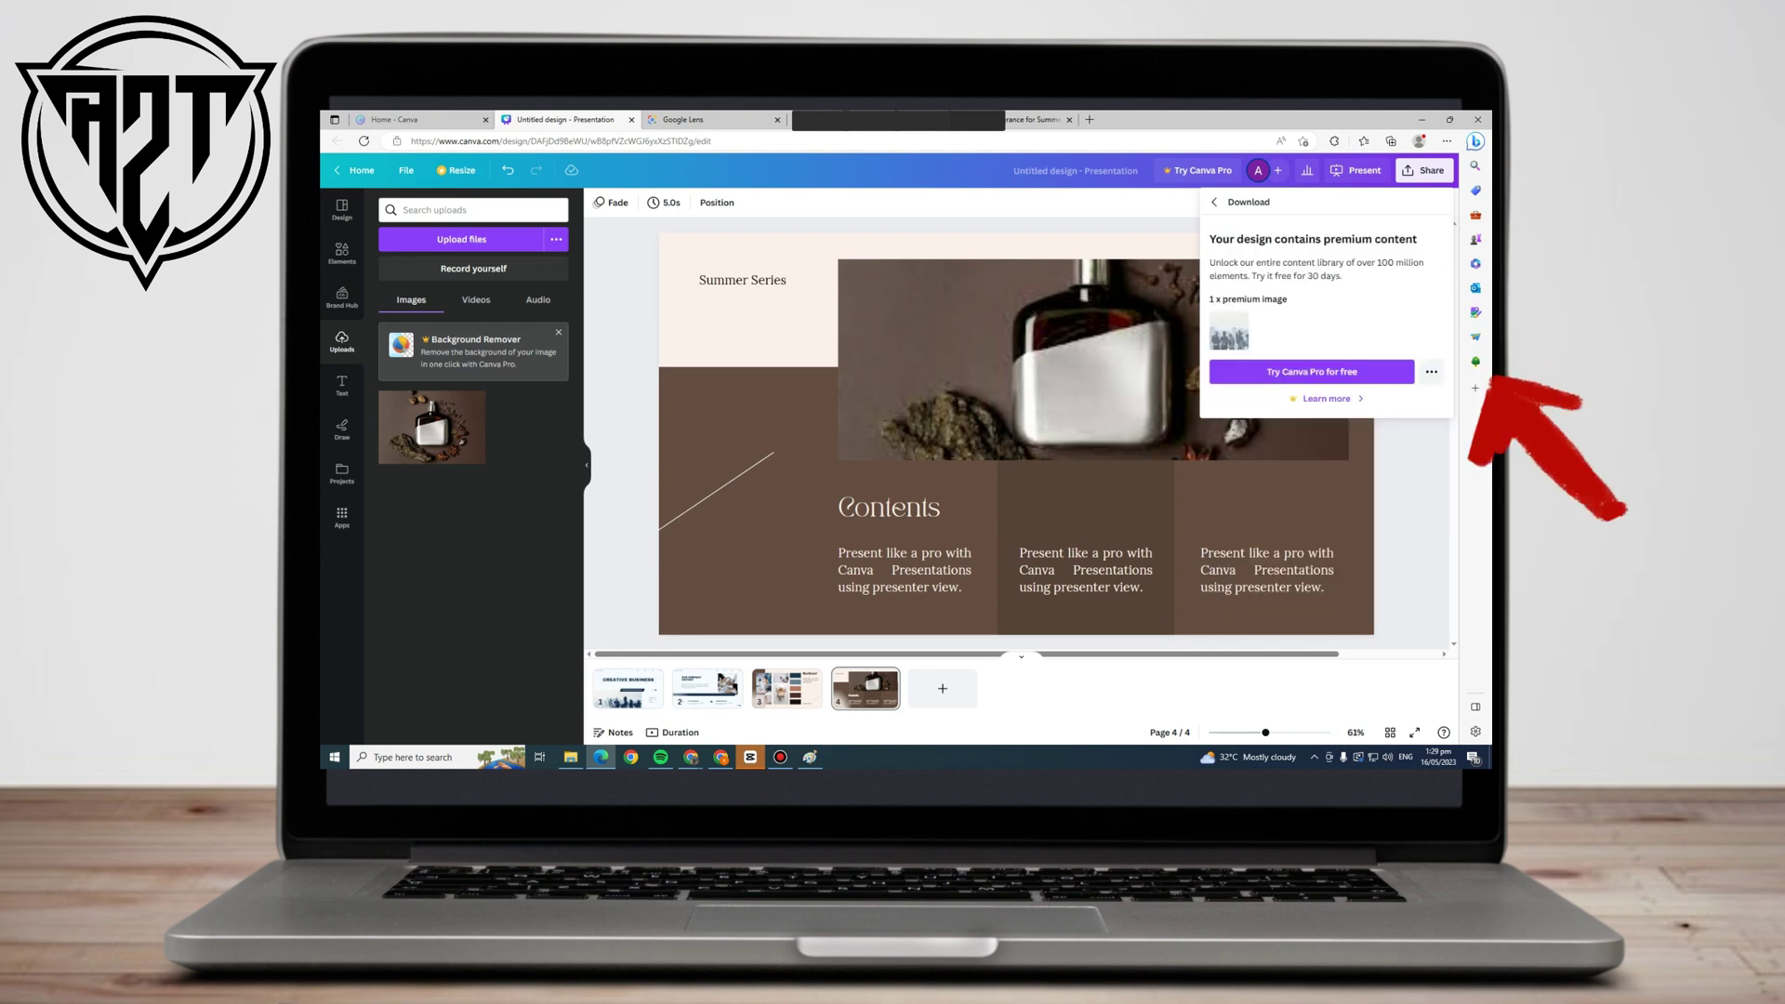